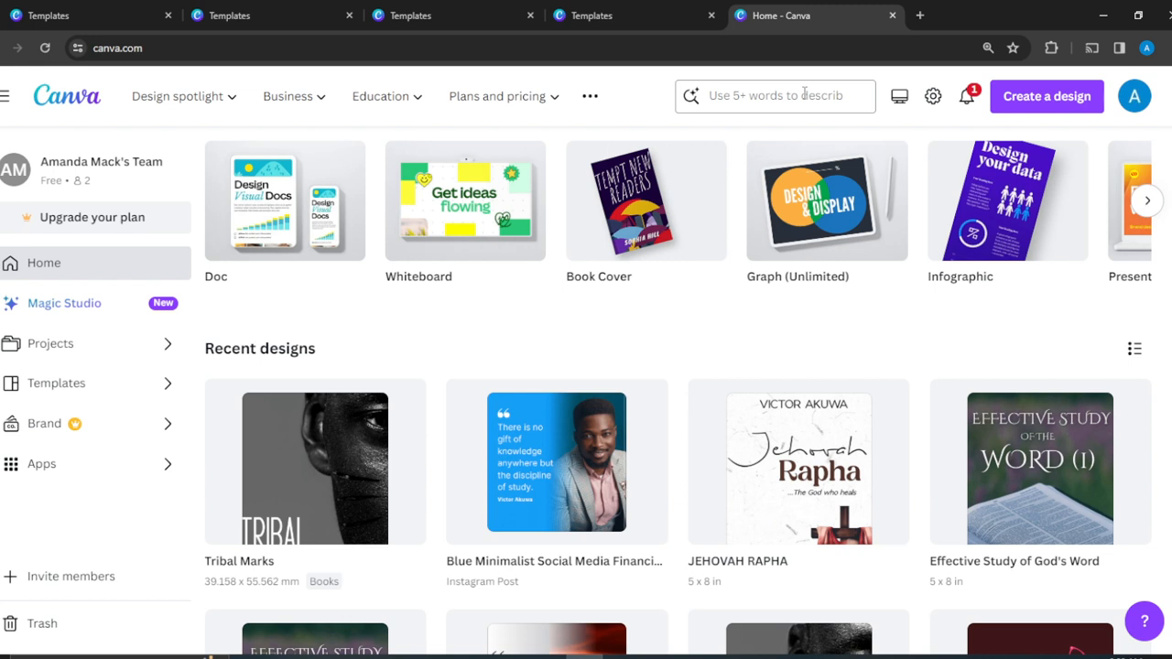
Search the template library for "CUSTOM stickers for social media"
click(804, 95)
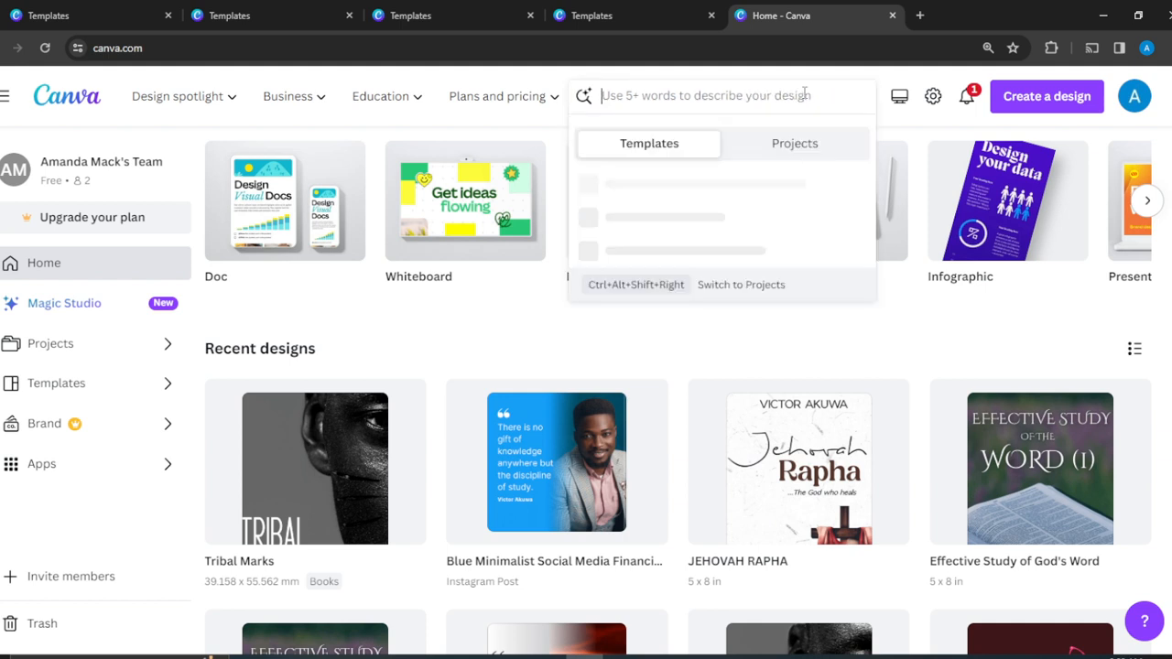
text(C)
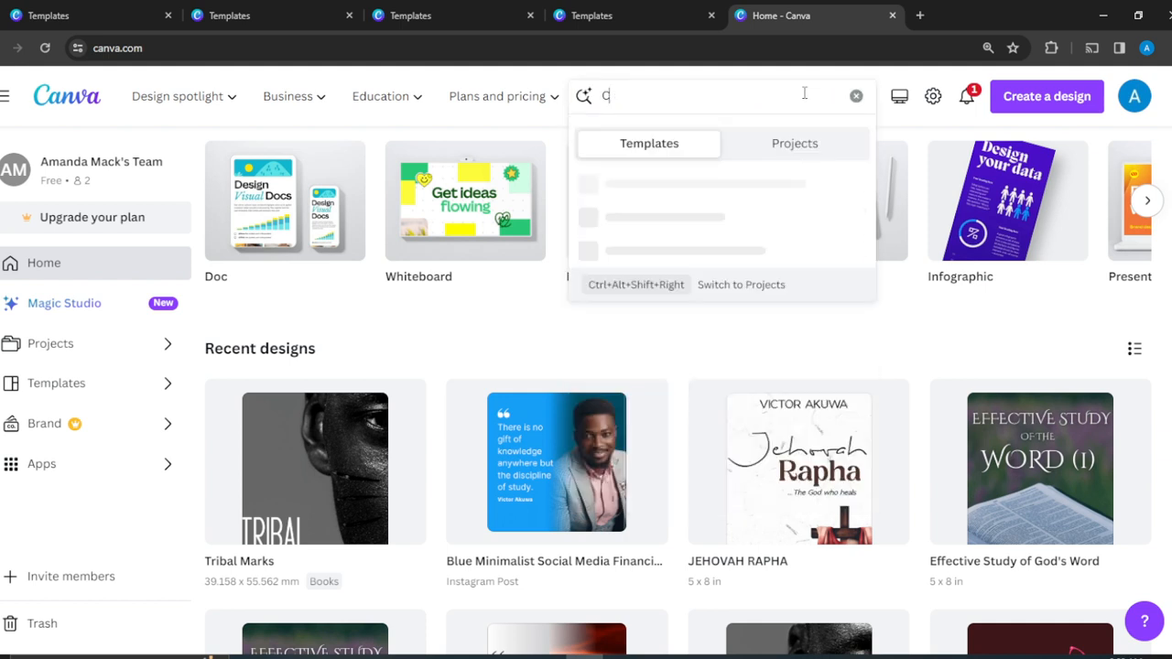
text(USTOM)
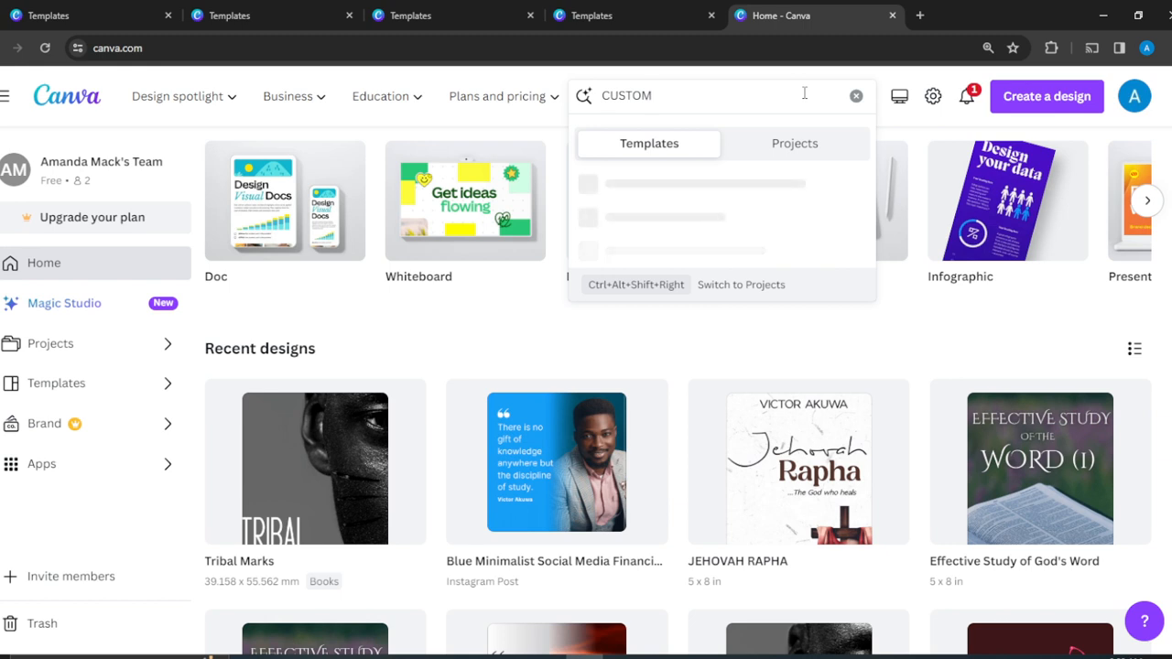
text( st)
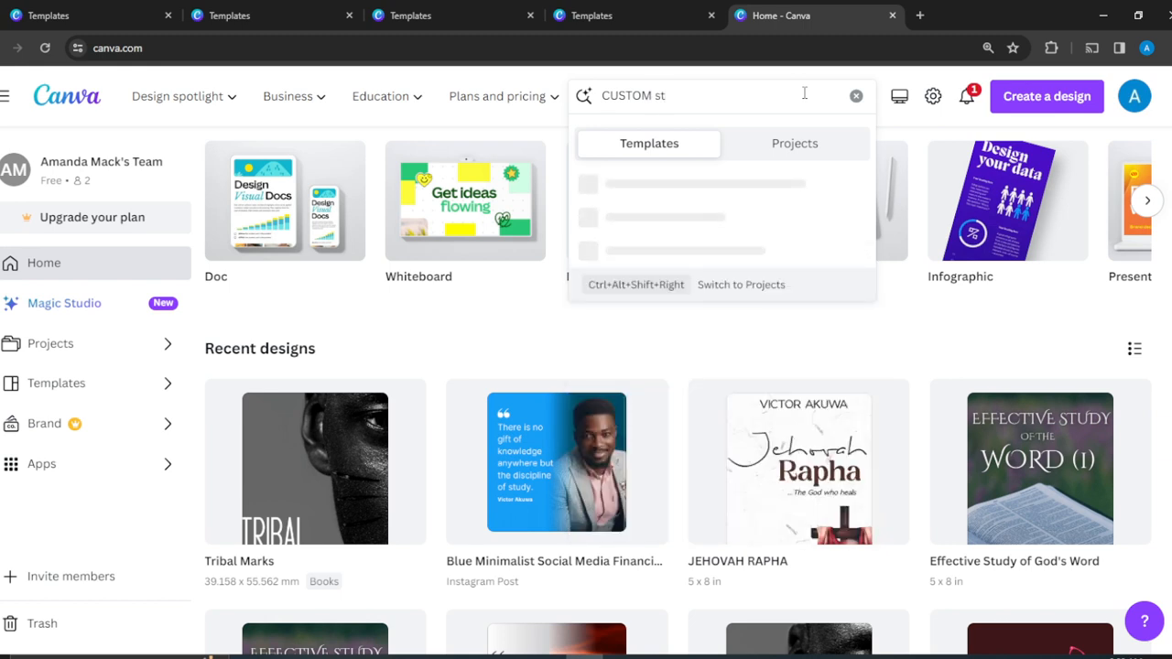
text(ickers for soci)
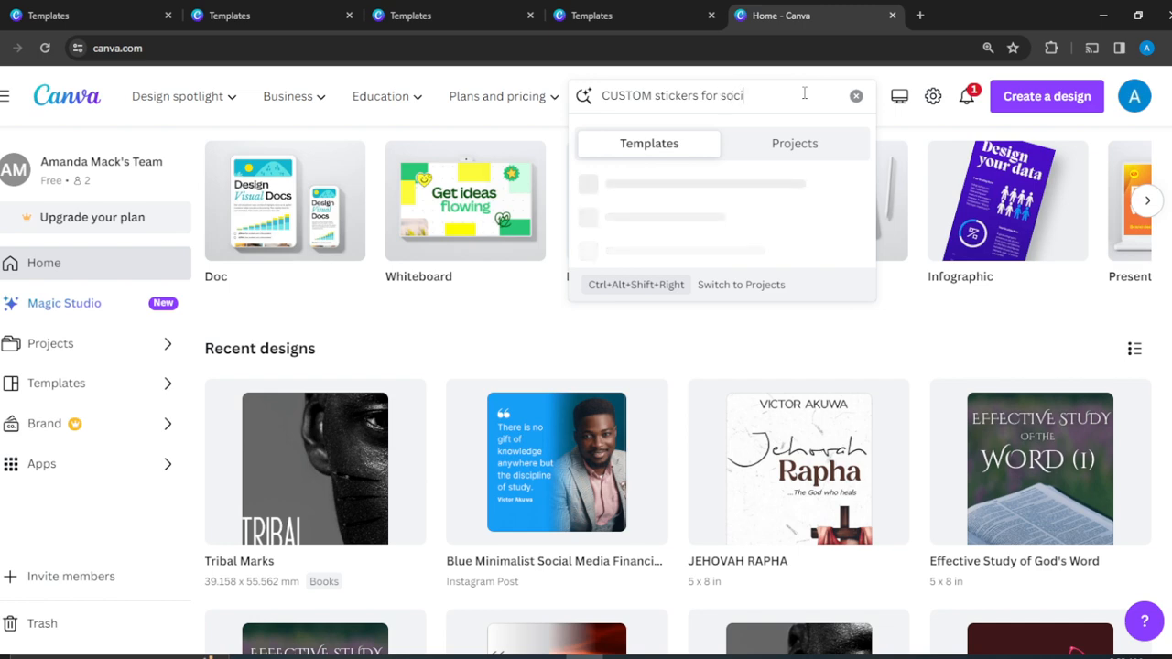
text(al media)
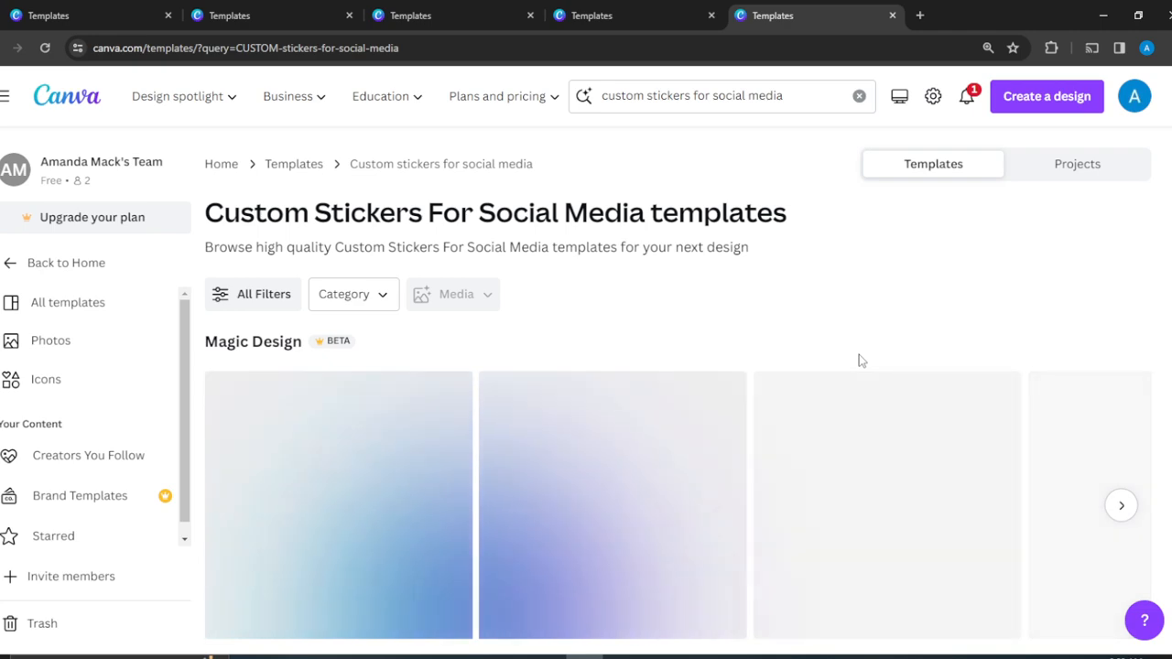
Look through the templates offered for custom social media stickers, including the Magic Design suggestions
scroll(859, 360, down, 2)
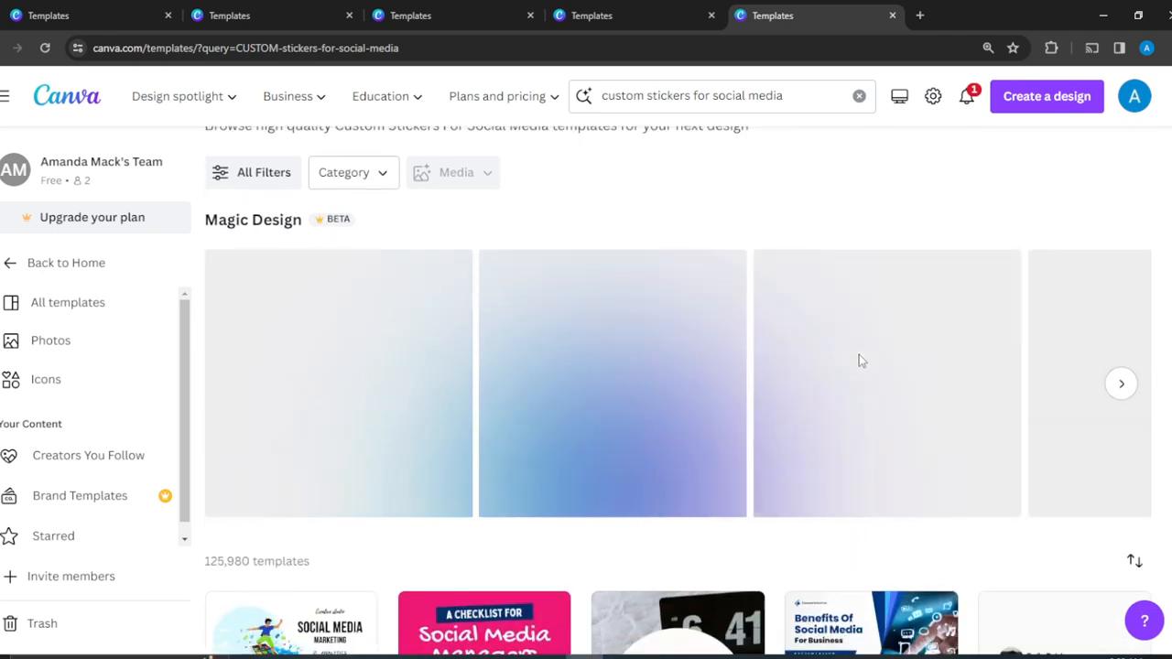
scroll(858, 360, down, 3)
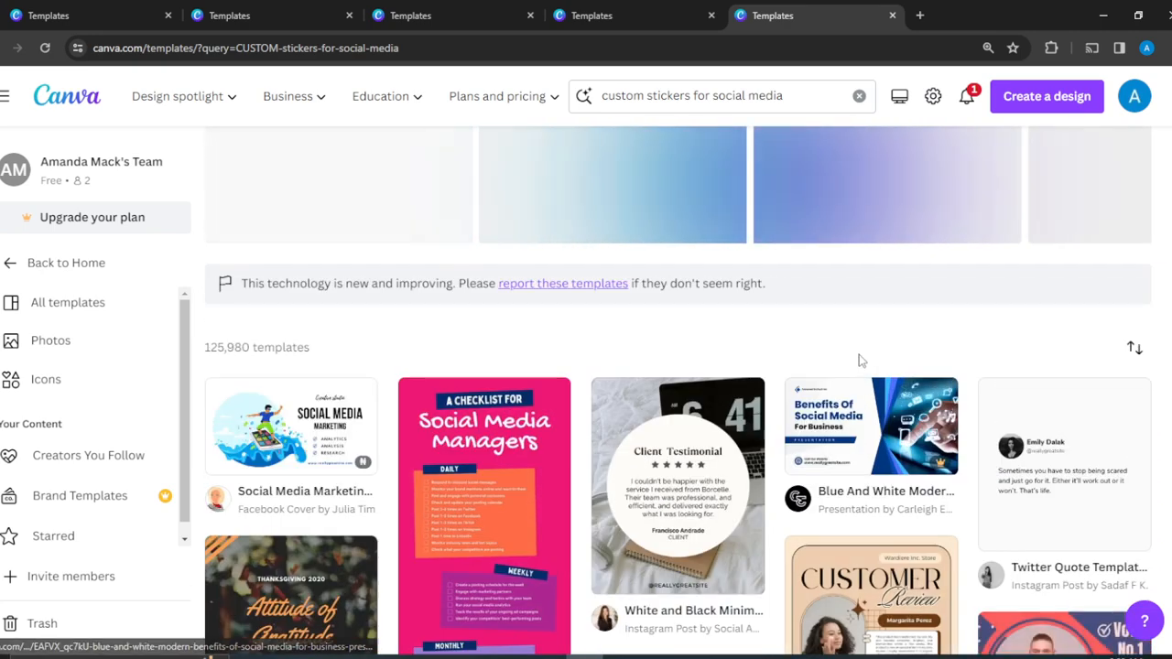
scroll(858, 360, down, 2)
scroll(859, 360, down, 1)
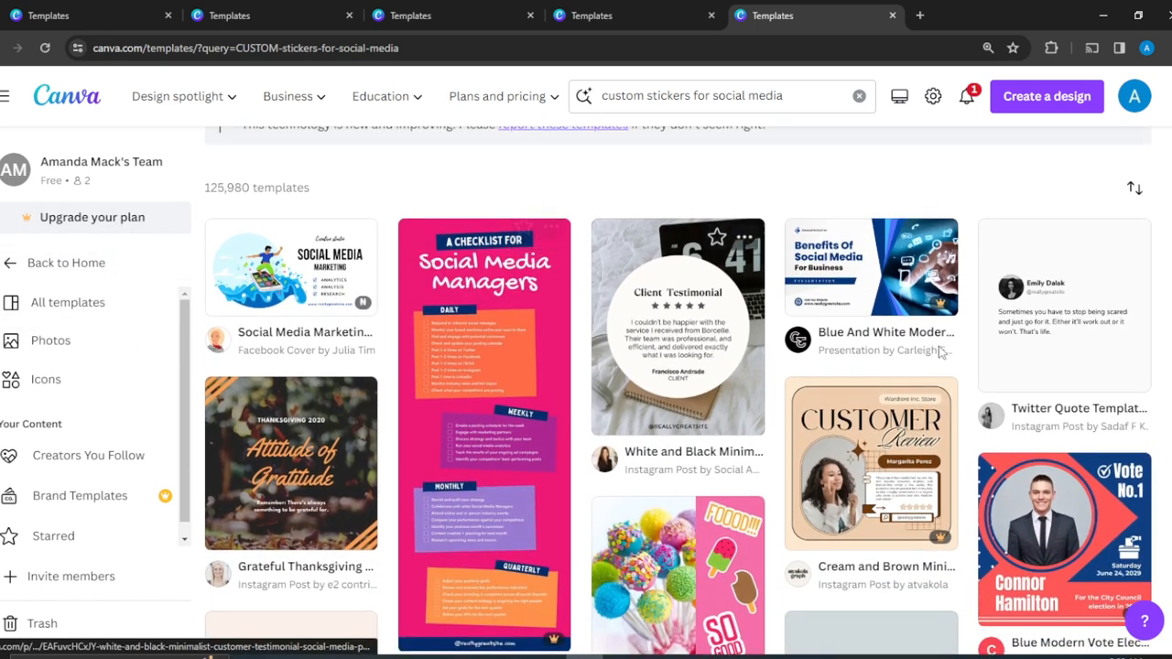
scroll(935, 357, down, 1)
scroll(935, 360, down, 1)
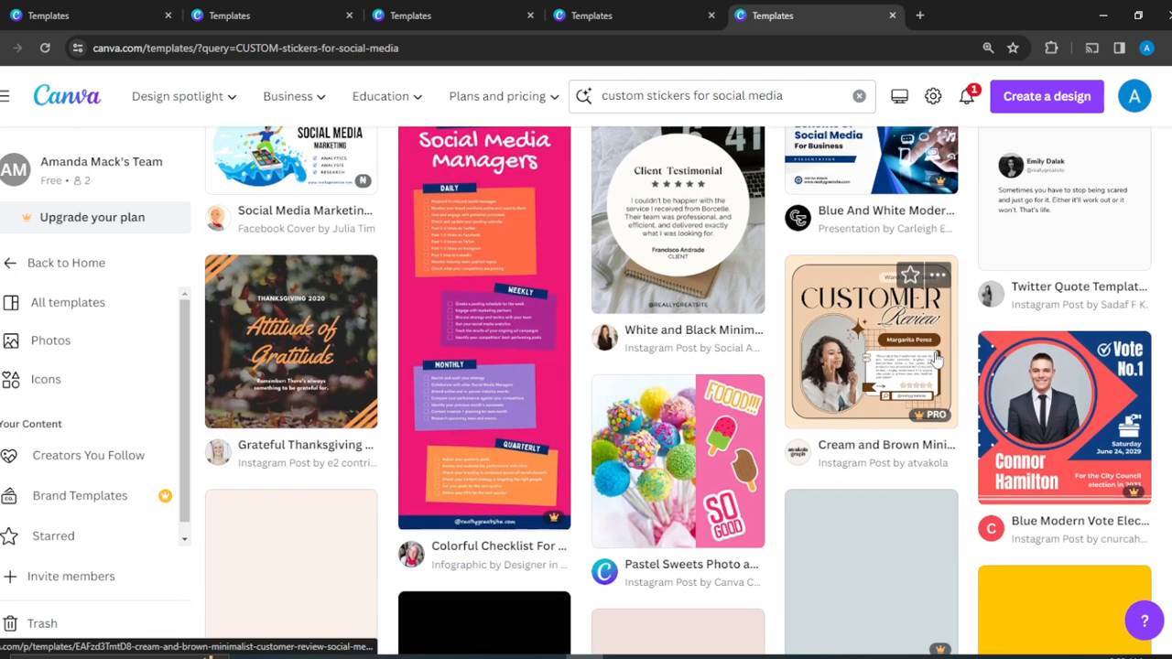
scroll(936, 359, up, 2)
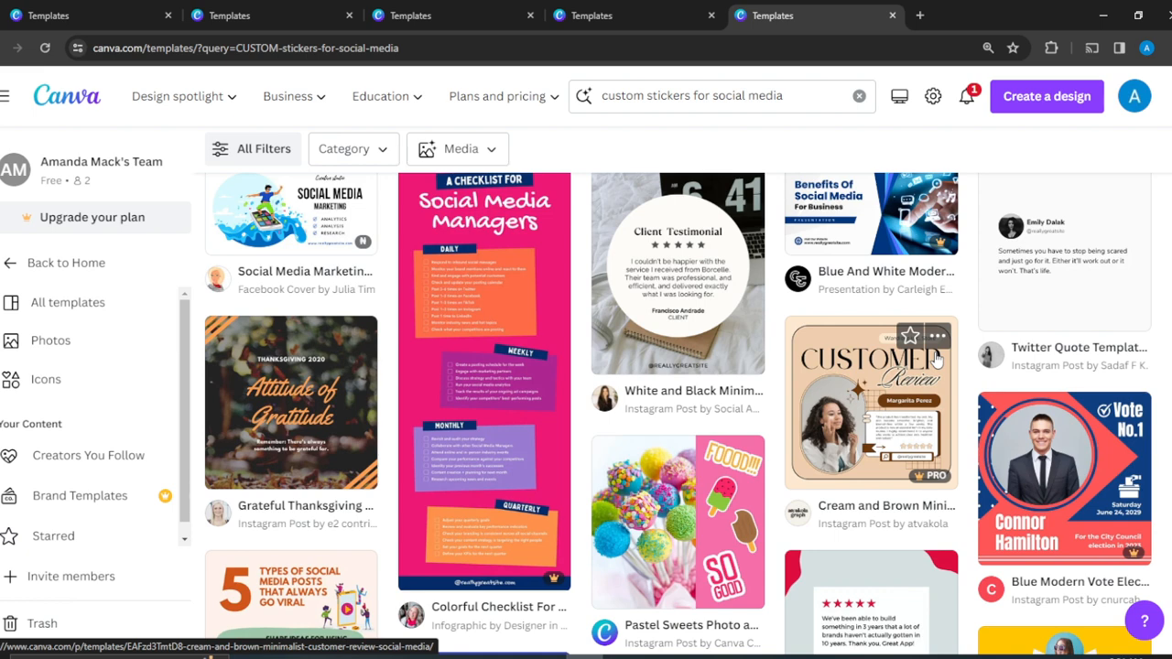
scroll(936, 359, down, 2)
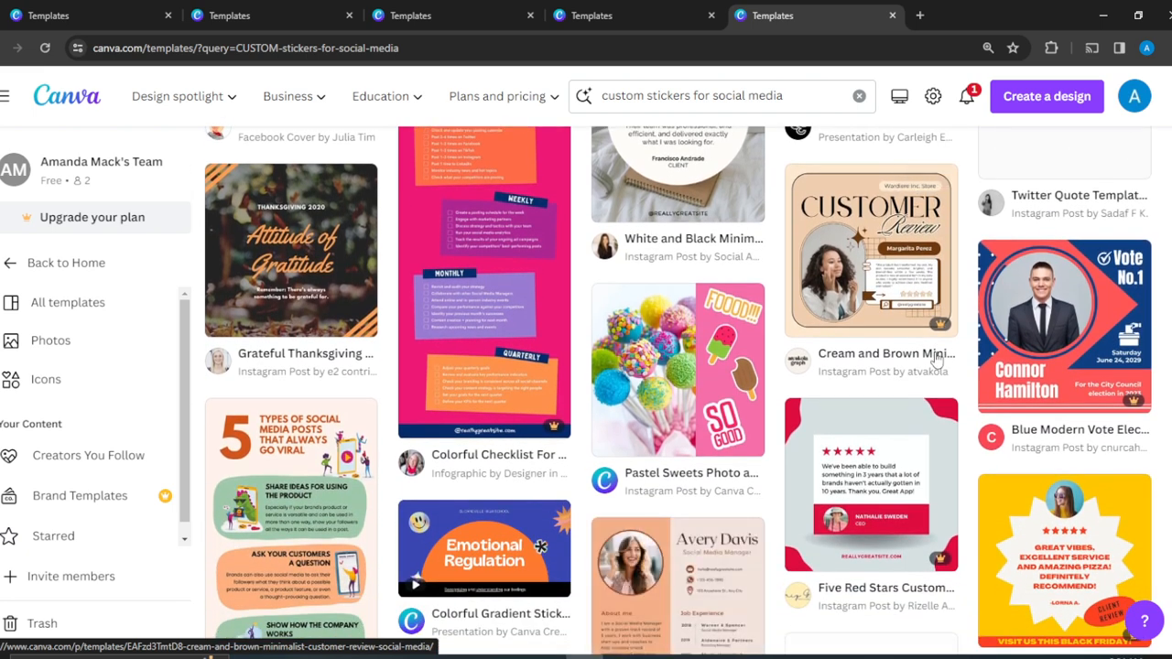
scroll(935, 360, up, 3)
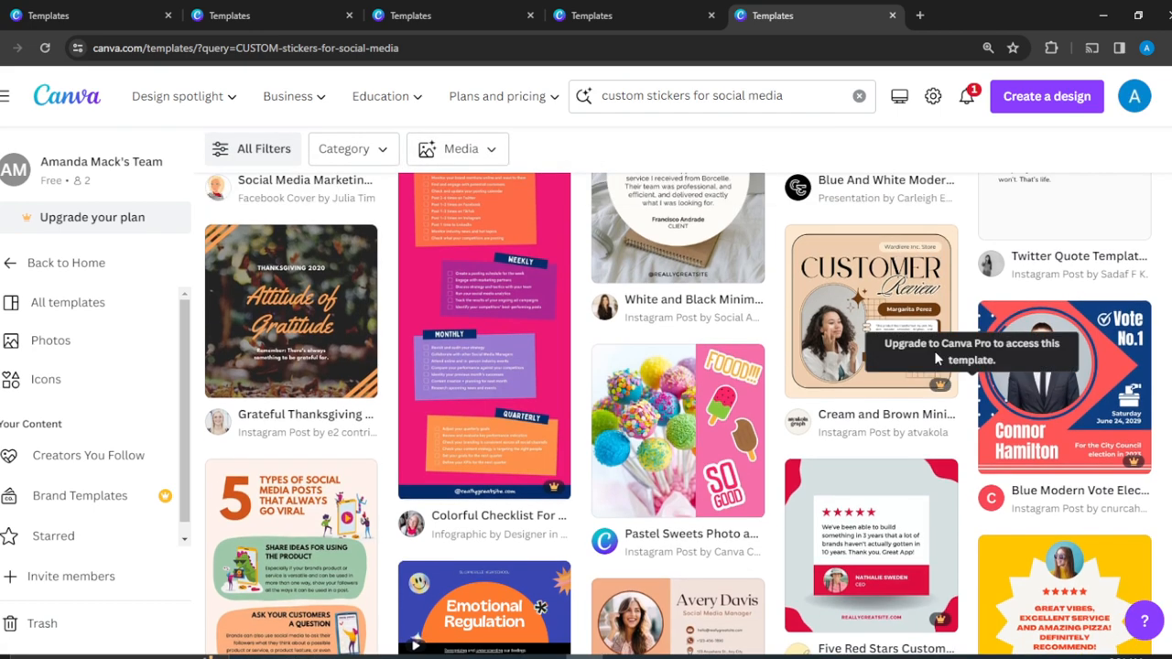
scroll(936, 360, up, 1)
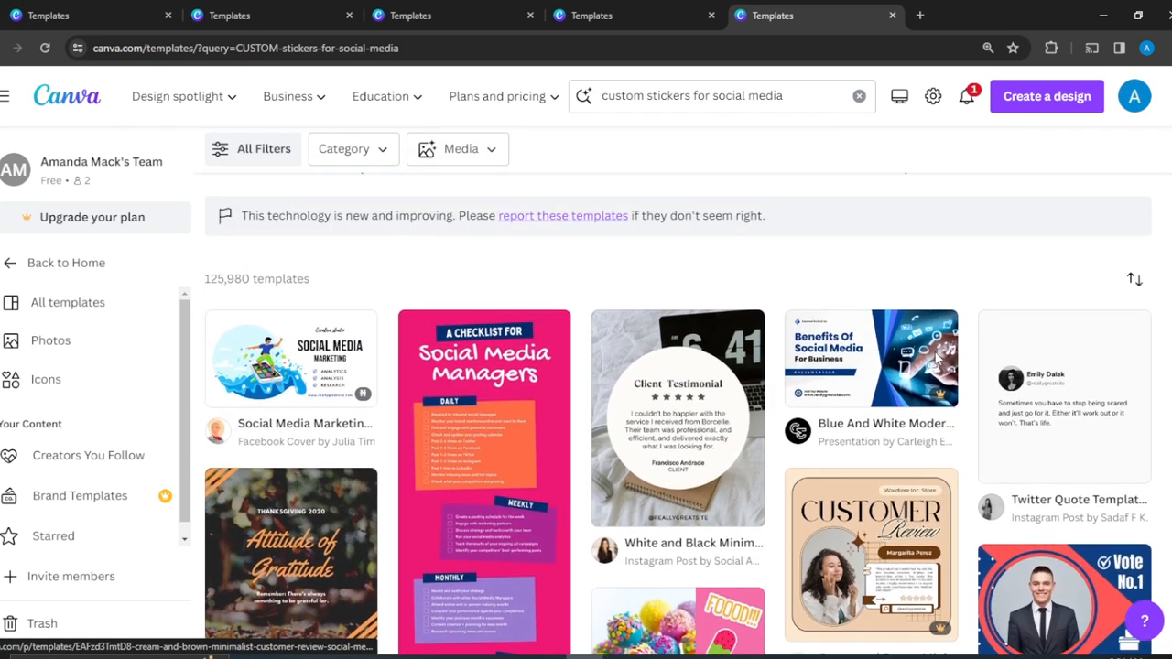
scroll(936, 360, down, 4)
scroll(936, 359, down, 2)
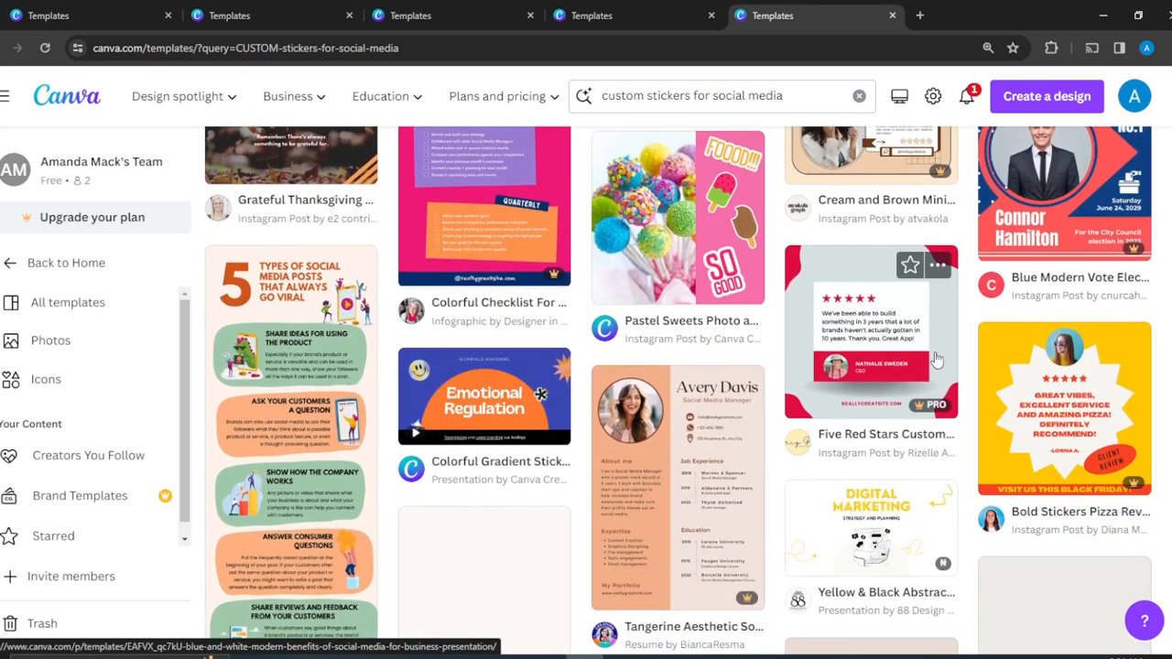
scroll(936, 360, down, 2)
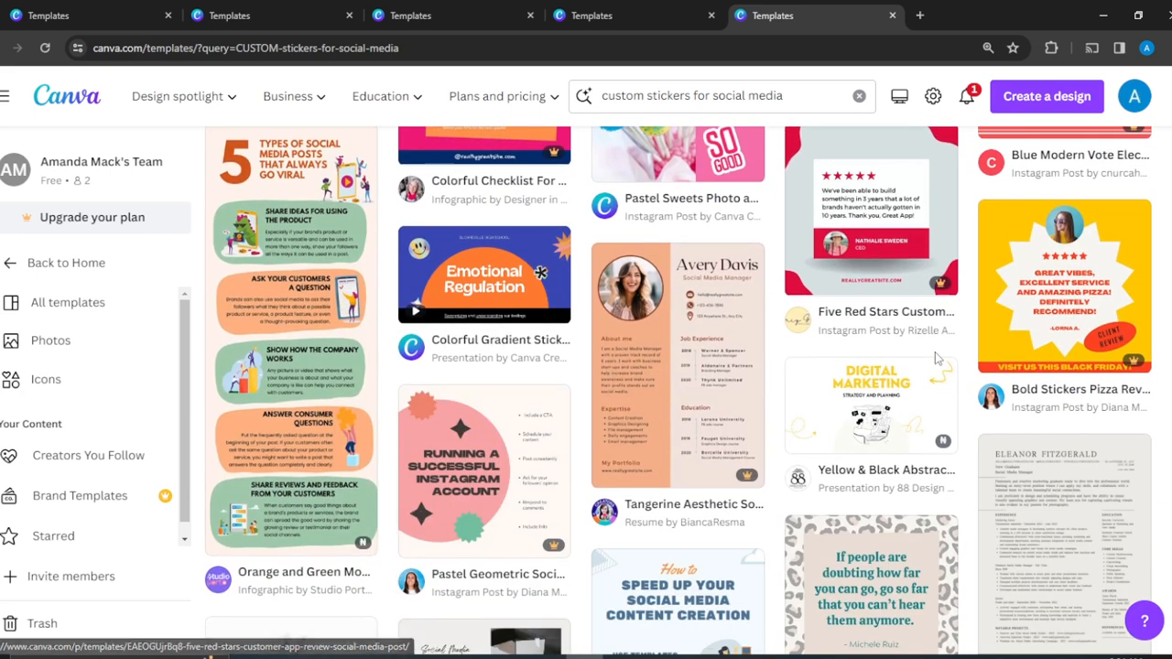
scroll(936, 358, down, 4)
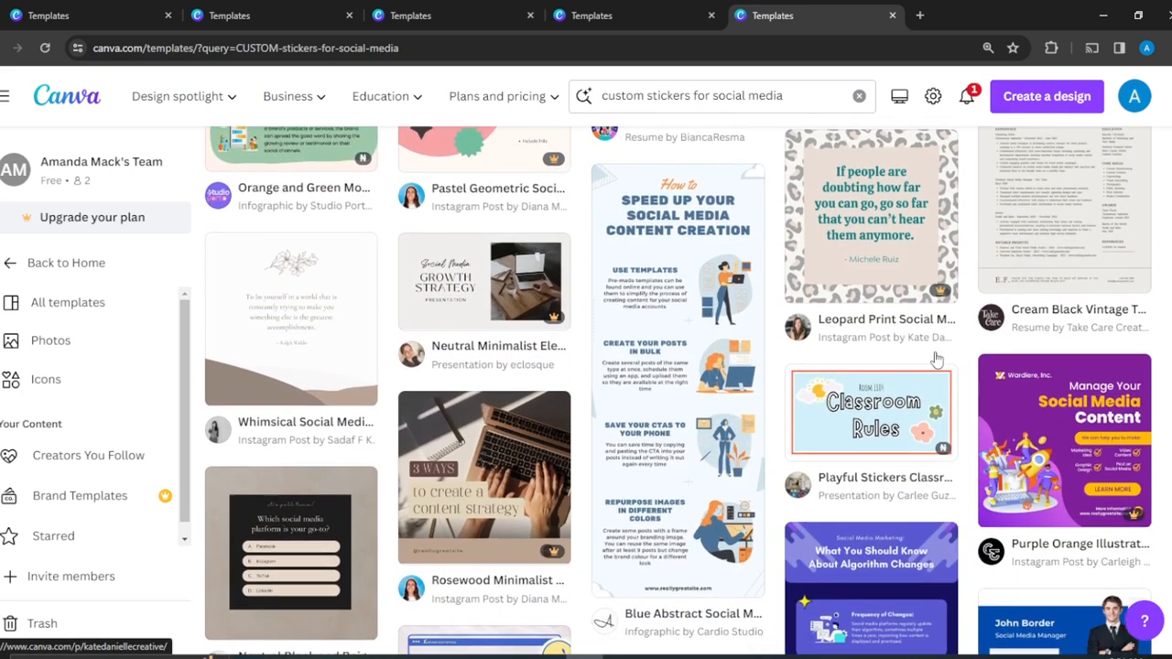
scroll(936, 359, down, 4)
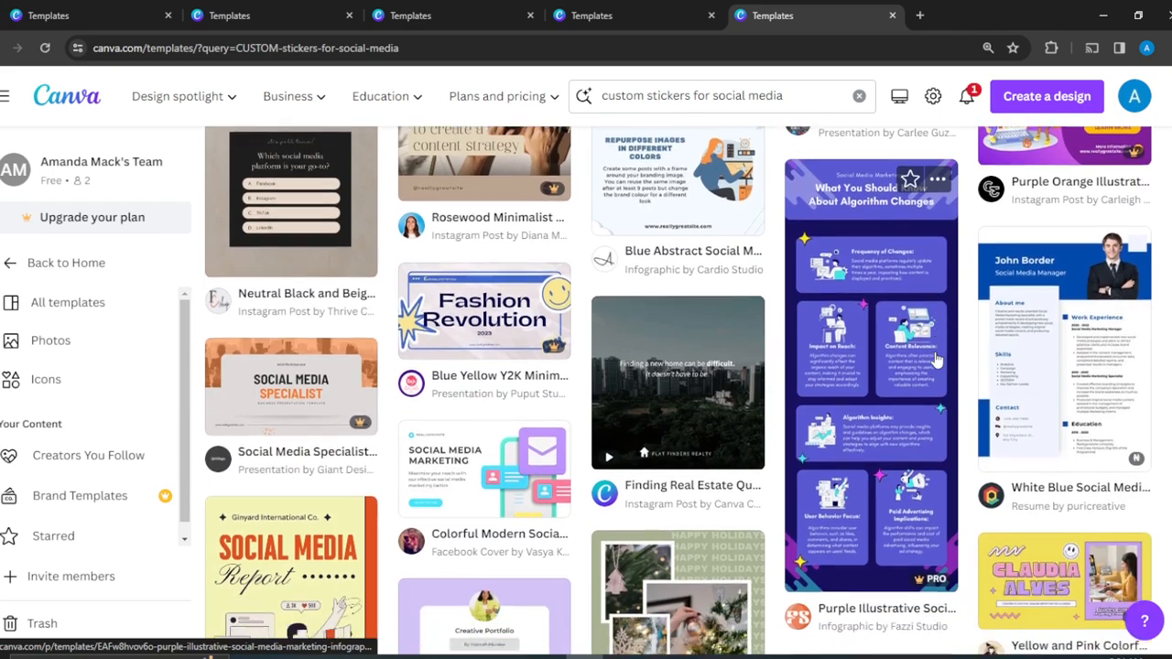
scroll(935, 359, down, 5)
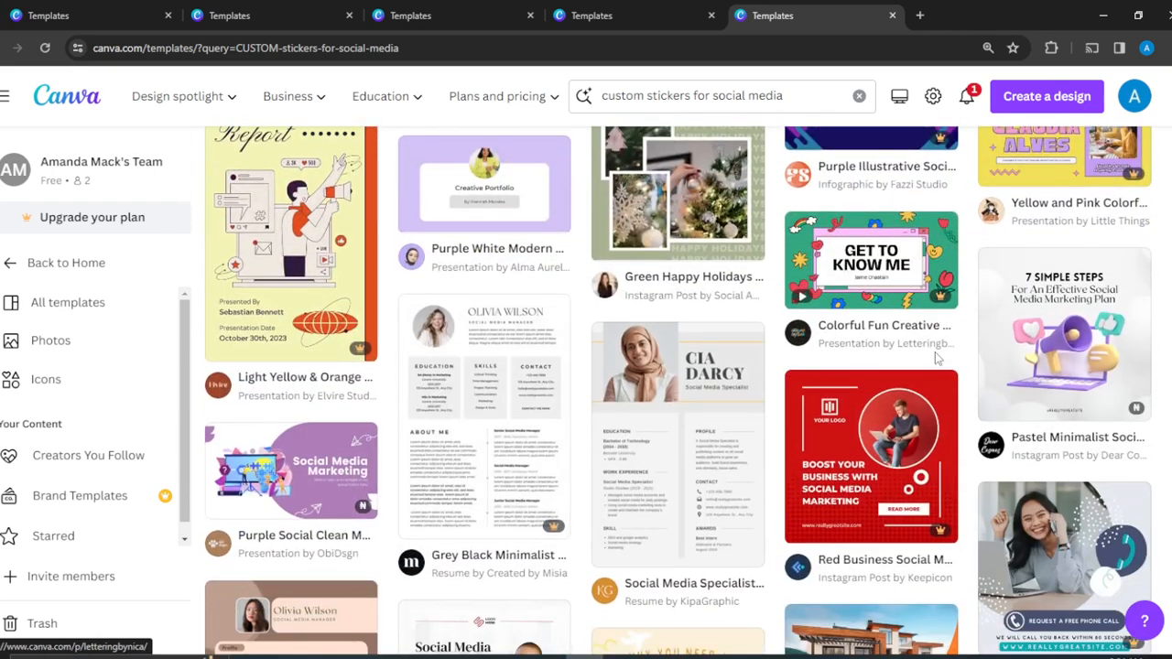
scroll(935, 358, up, 6)
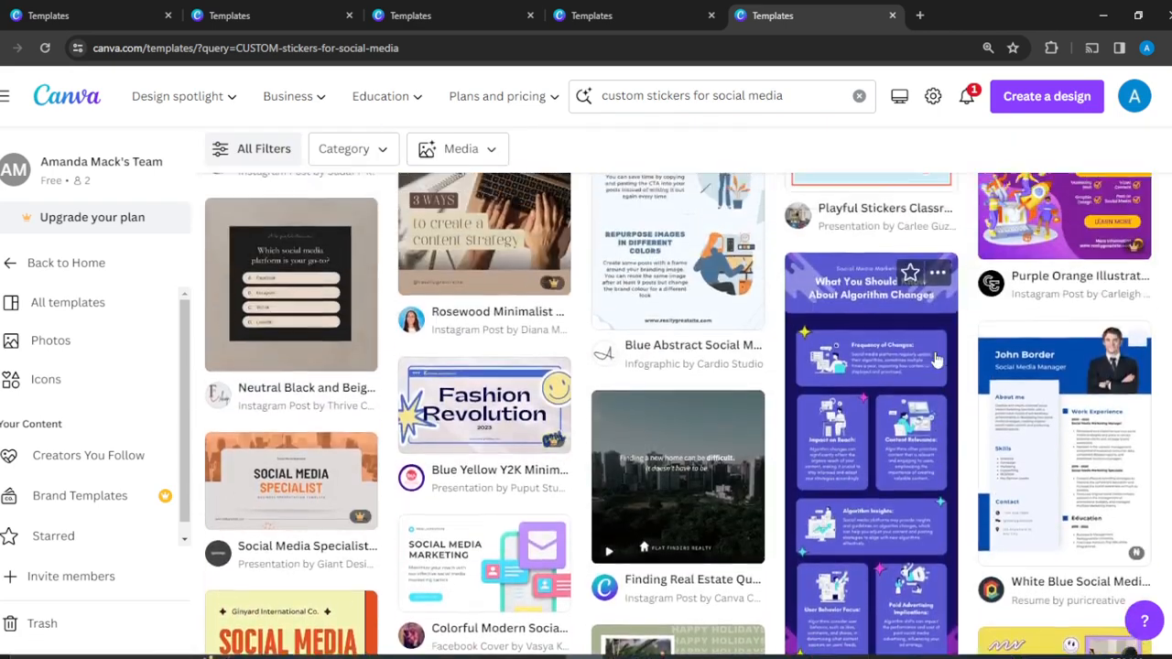
scroll(936, 359, up, 15)
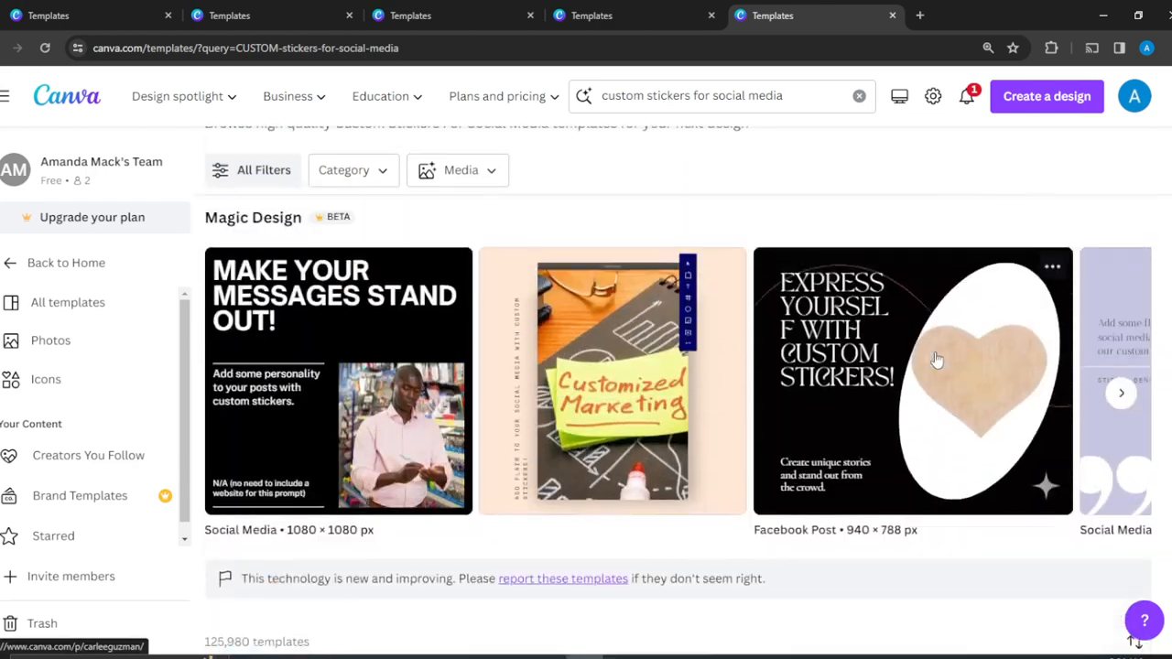
scroll(935, 359, up, 2)
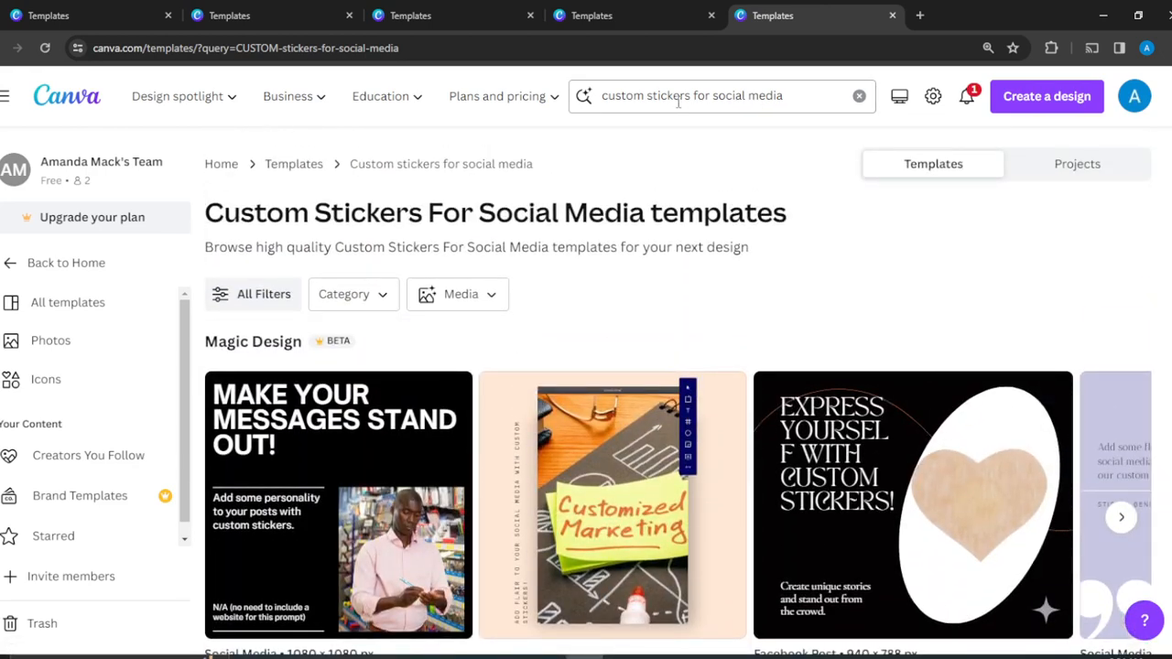
Shorten the template search to "custom stickers" and run it
click(785, 97)
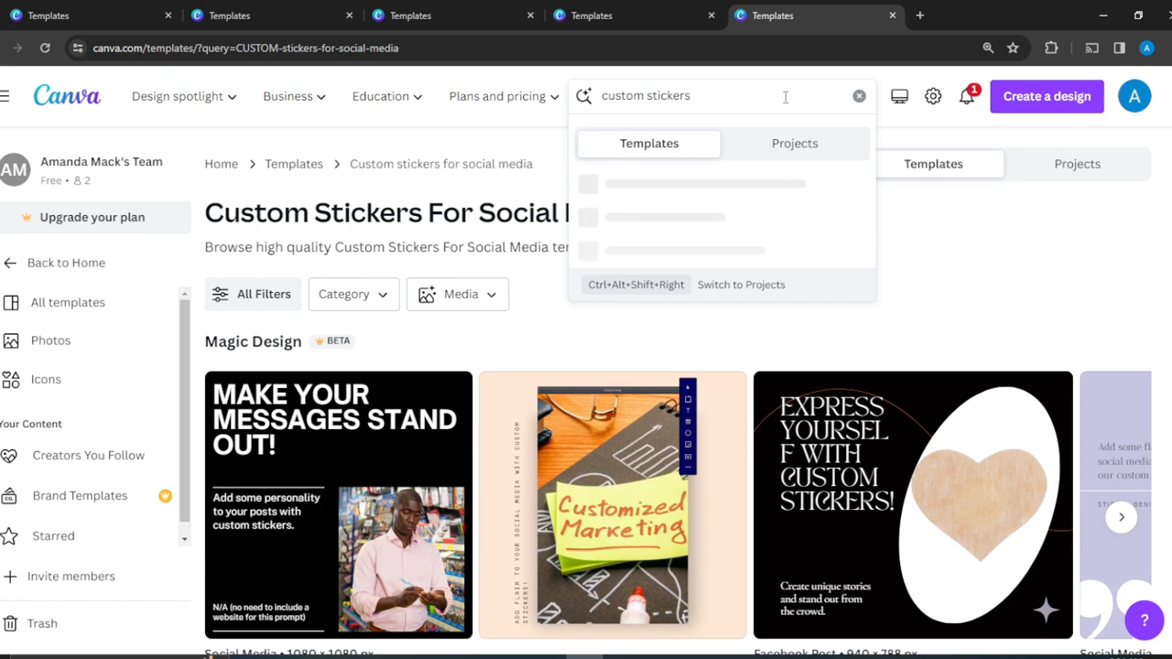
key(Return)
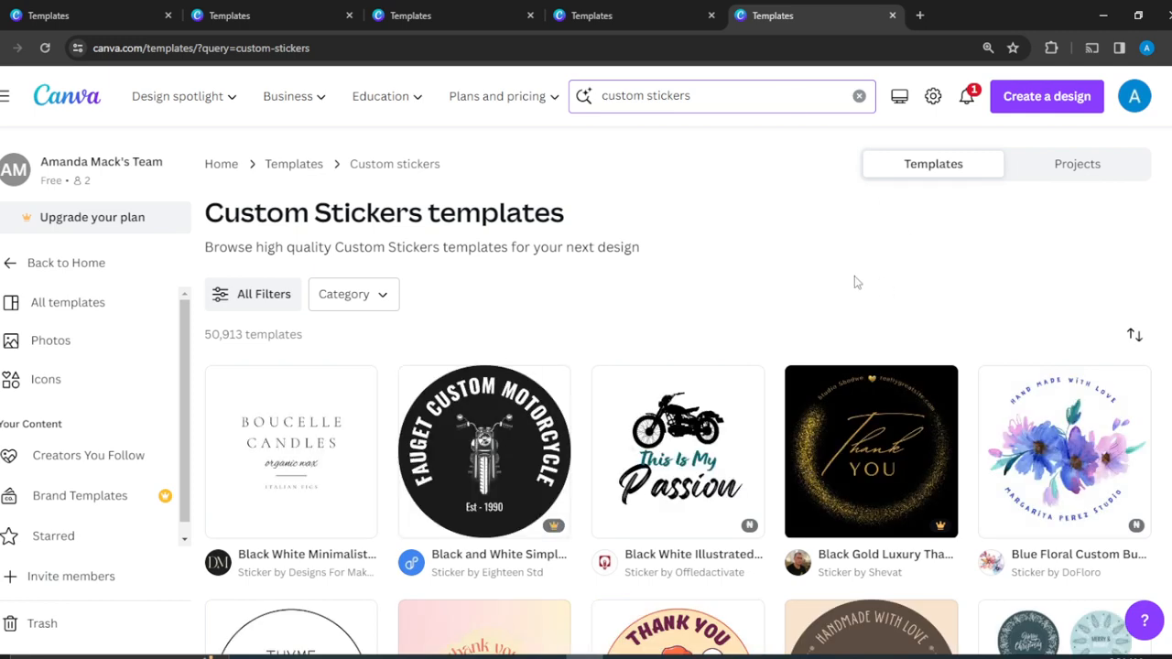
Browse the custom sticker templates to compare the available designs and find a suitable one
scroll(855, 279, down, 5)
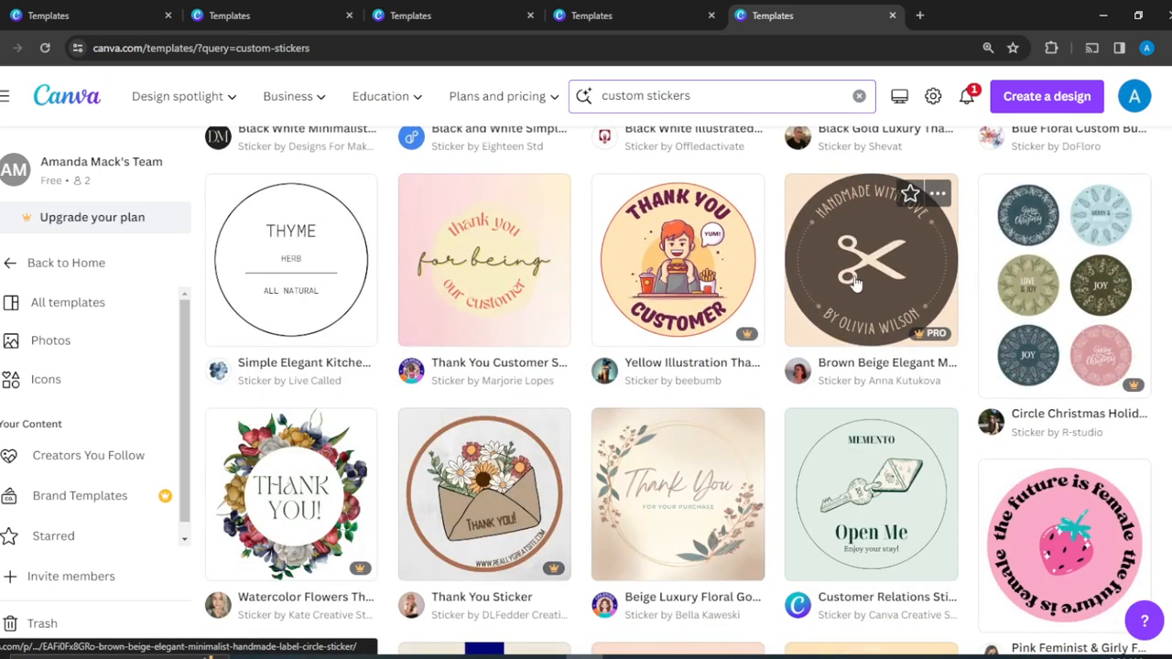
scroll(854, 281, down, 2)
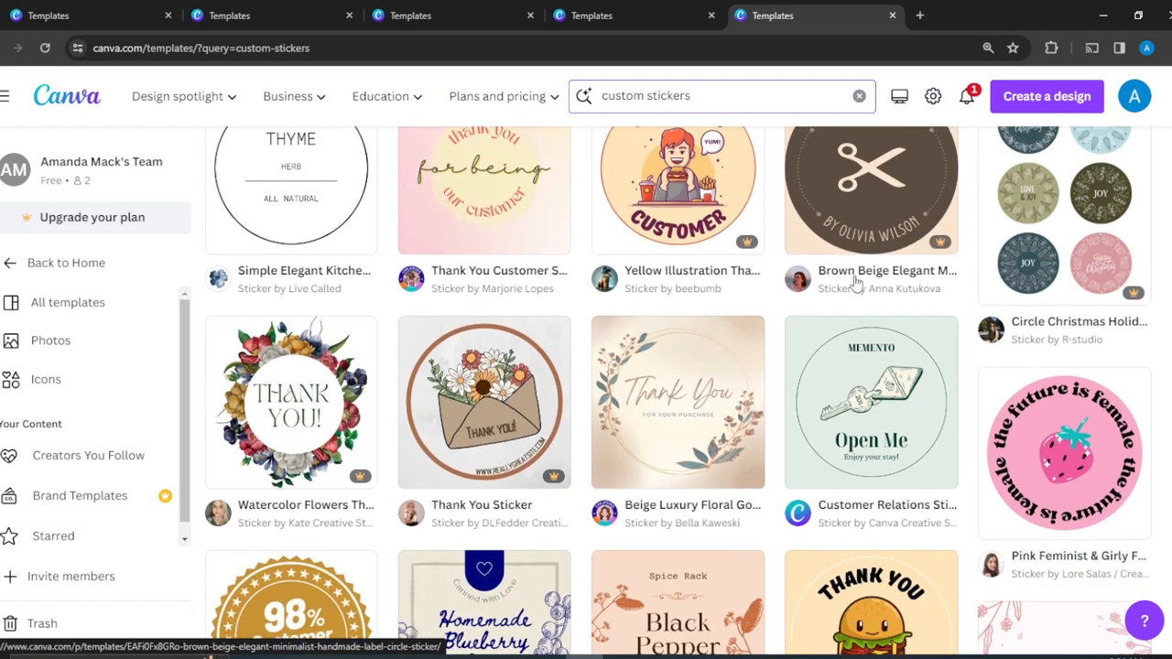
scroll(855, 284, down, 3)
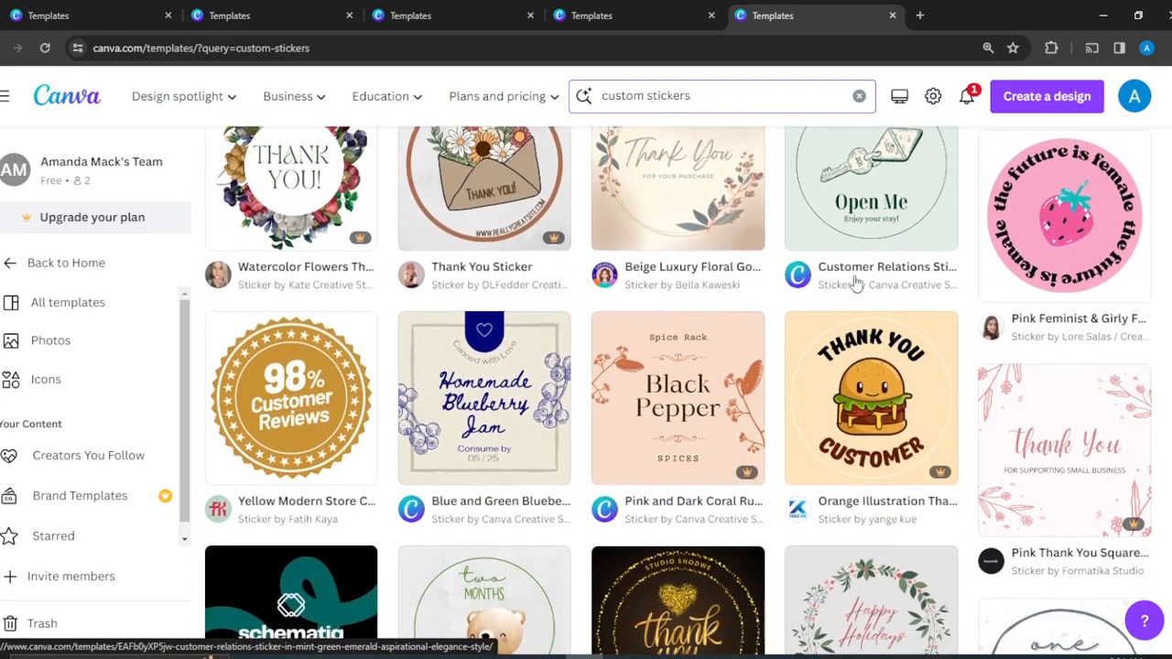
scroll(854, 282, down, 4)
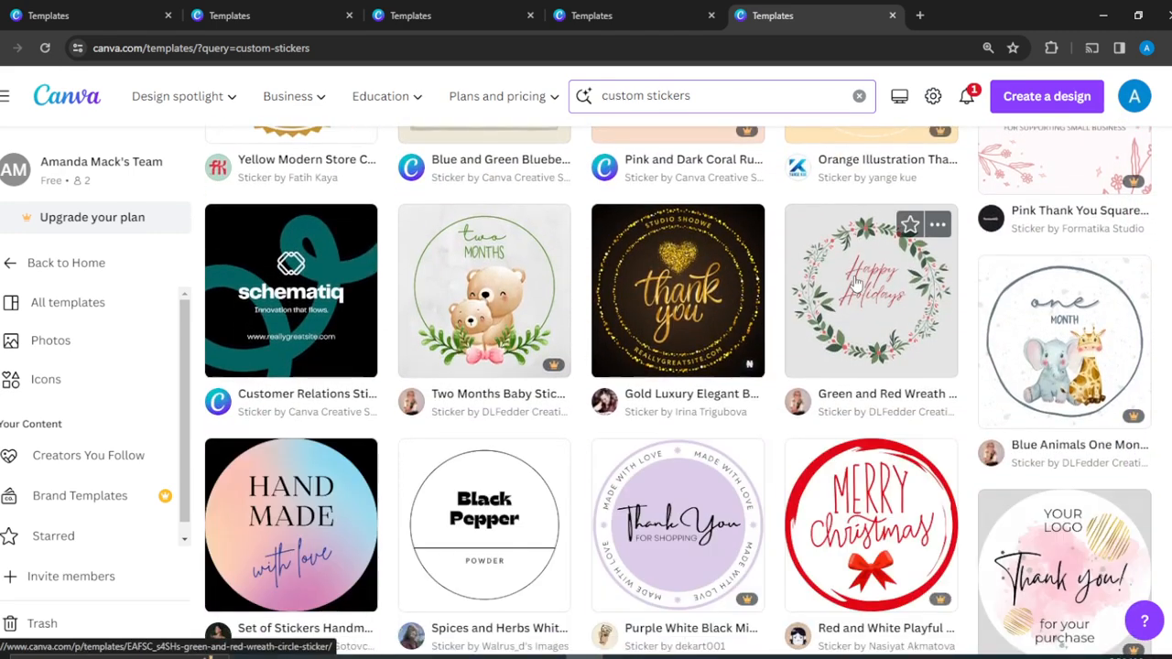
scroll(855, 283, down, 3)
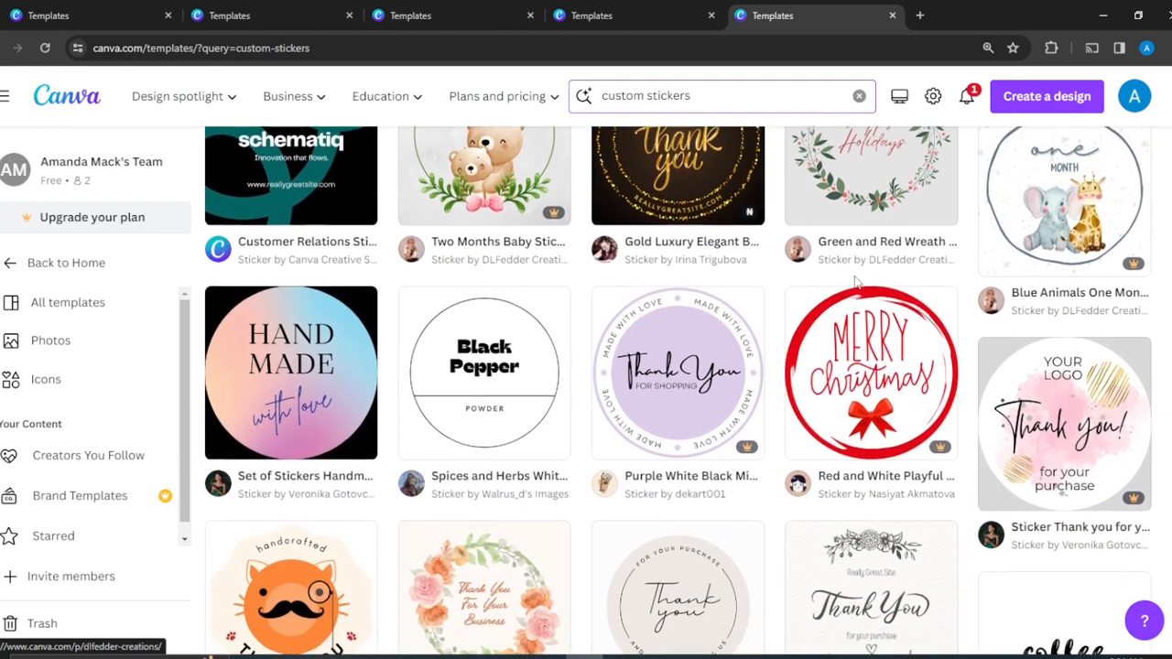
scroll(855, 283, down, 2)
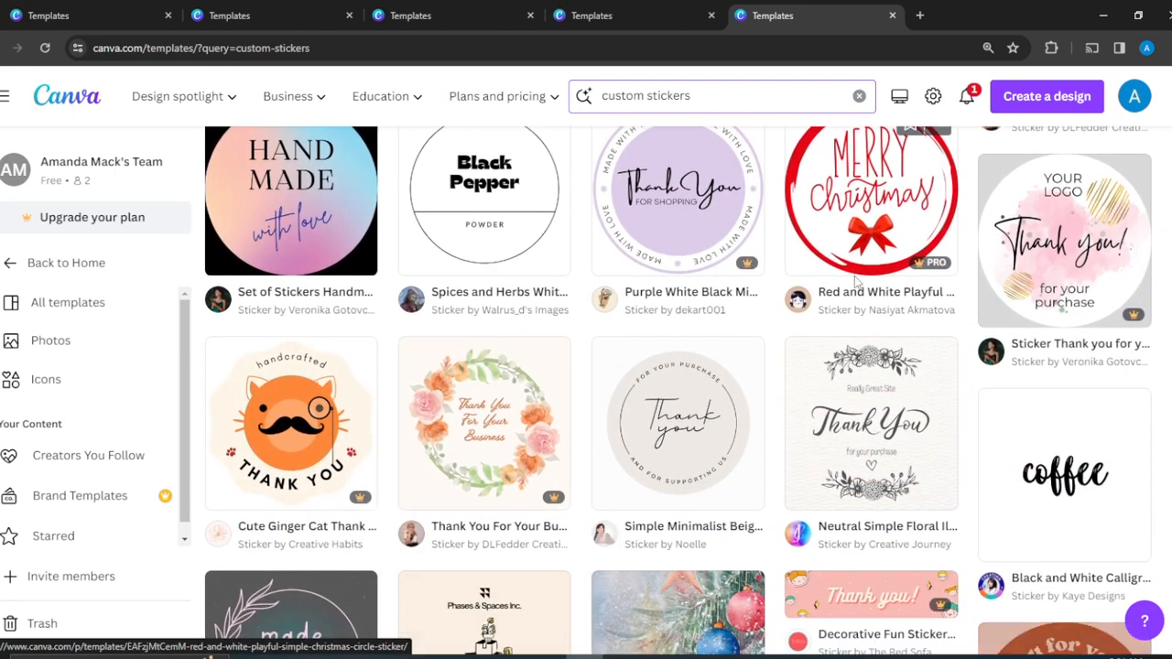
scroll(854, 284, down, 1)
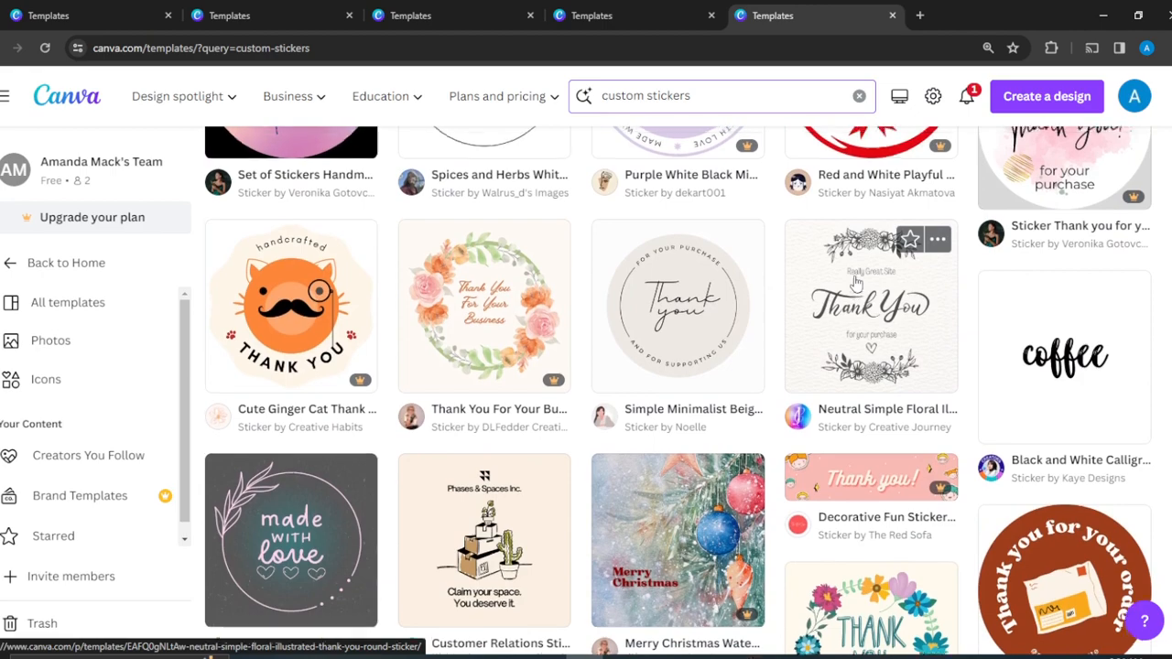
scroll(854, 284, up, 2)
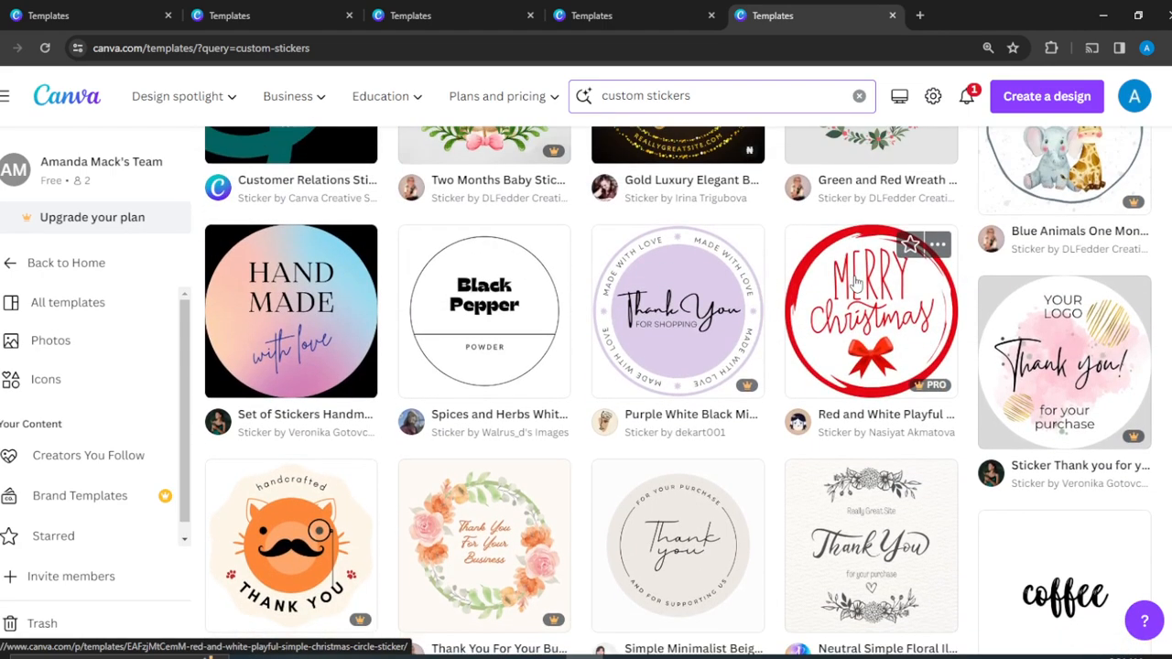
scroll(854, 284, down, 4)
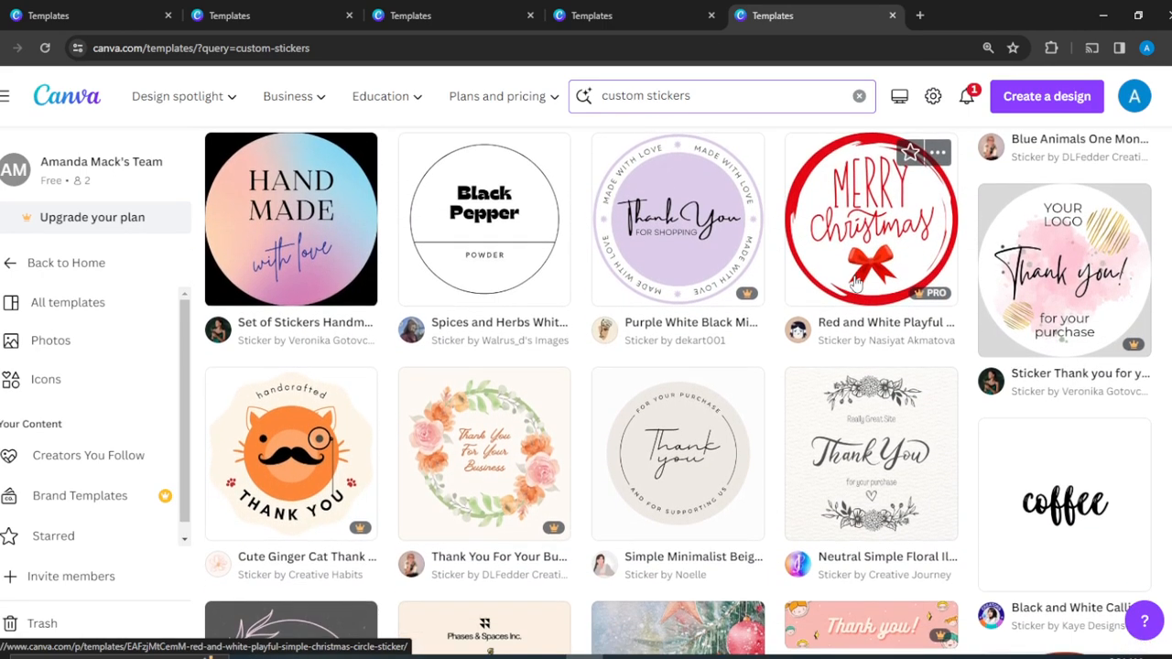
scroll(854, 284, down, 3)
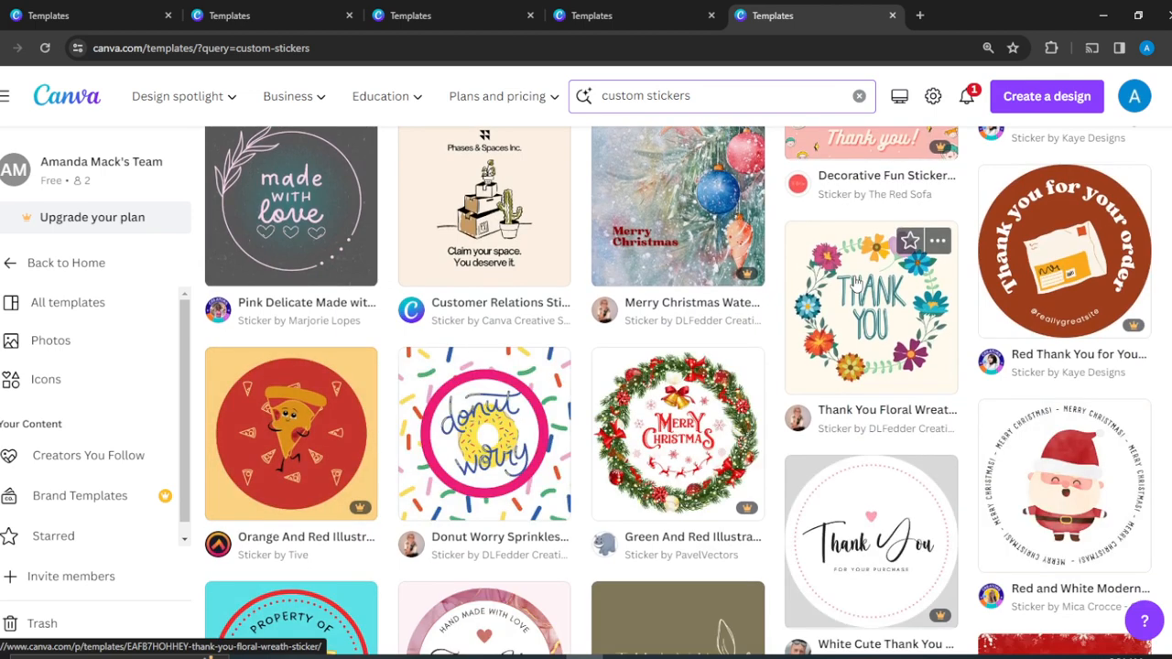
scroll(854, 284, down, 2)
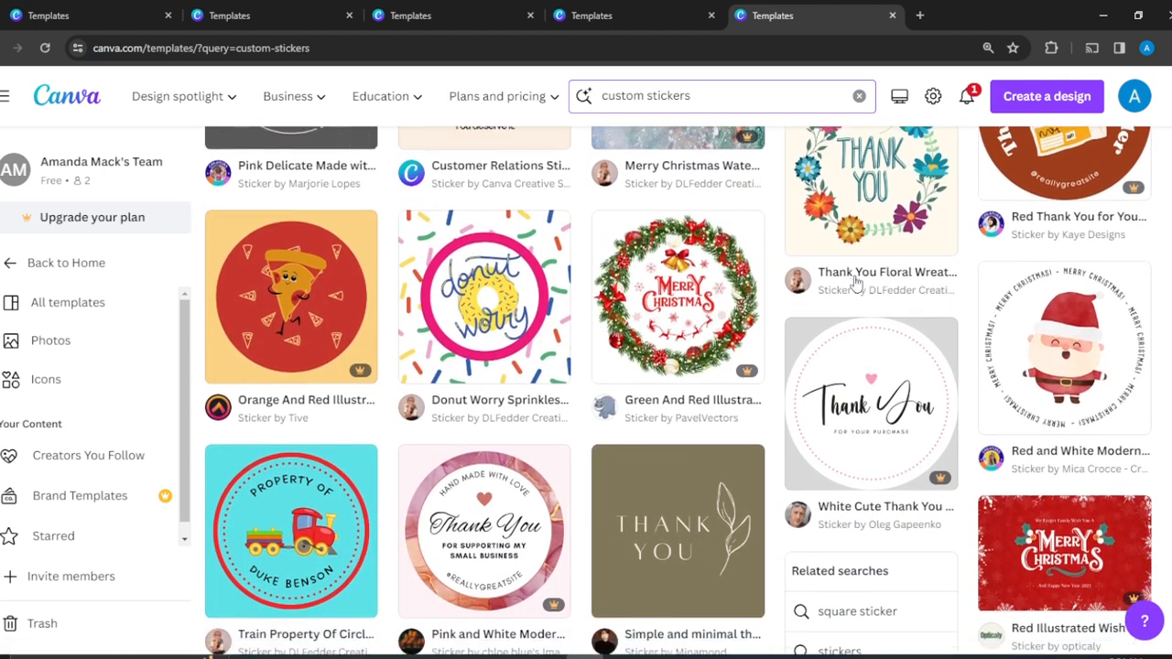
Look further down the custom sticker results, comparing the thank-you and Christmas circle designs for one to customize
scroll(854, 284, down, 1)
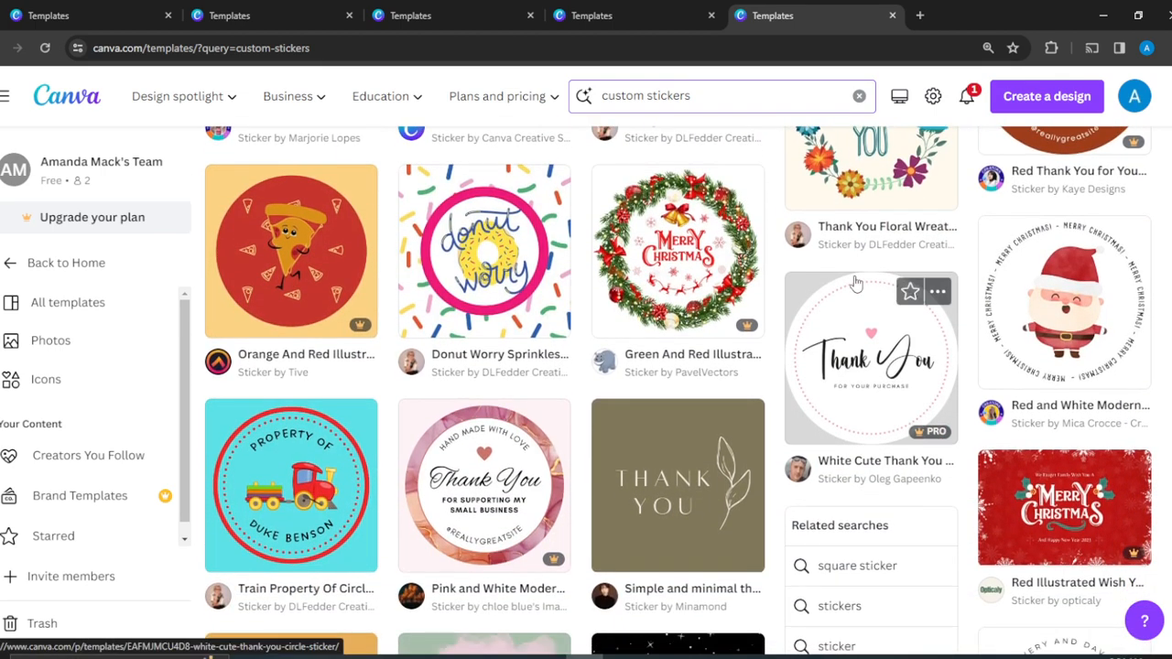
scroll(854, 284, down, 3)
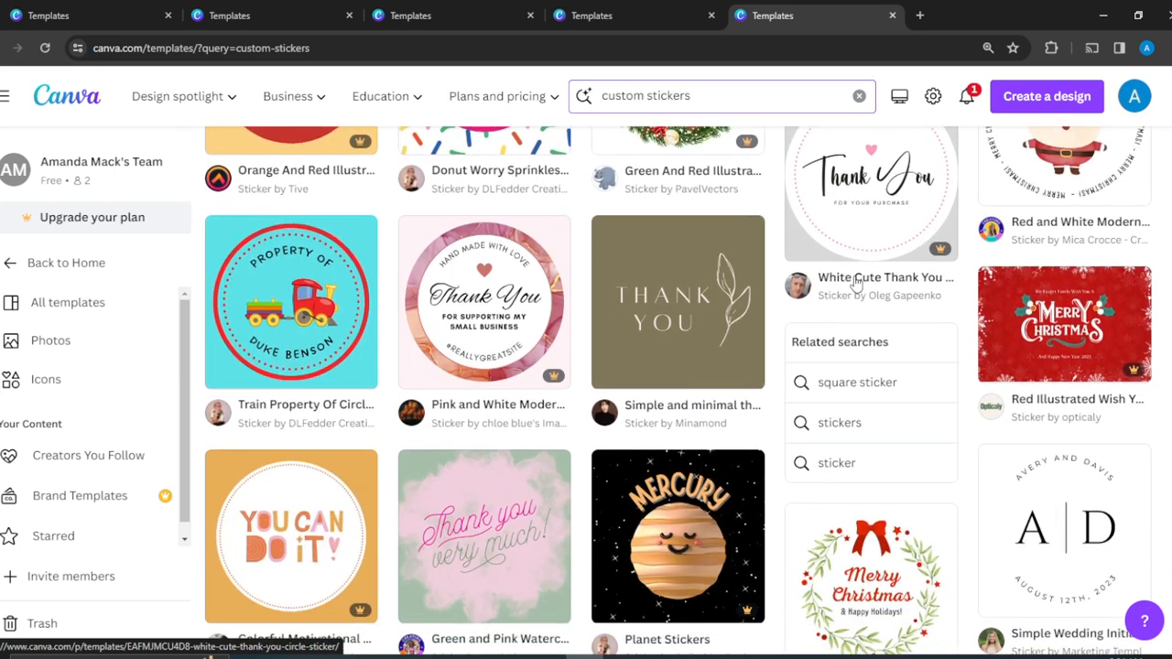
scroll(854, 284, down, 3)
scroll(856, 284, up, 1)
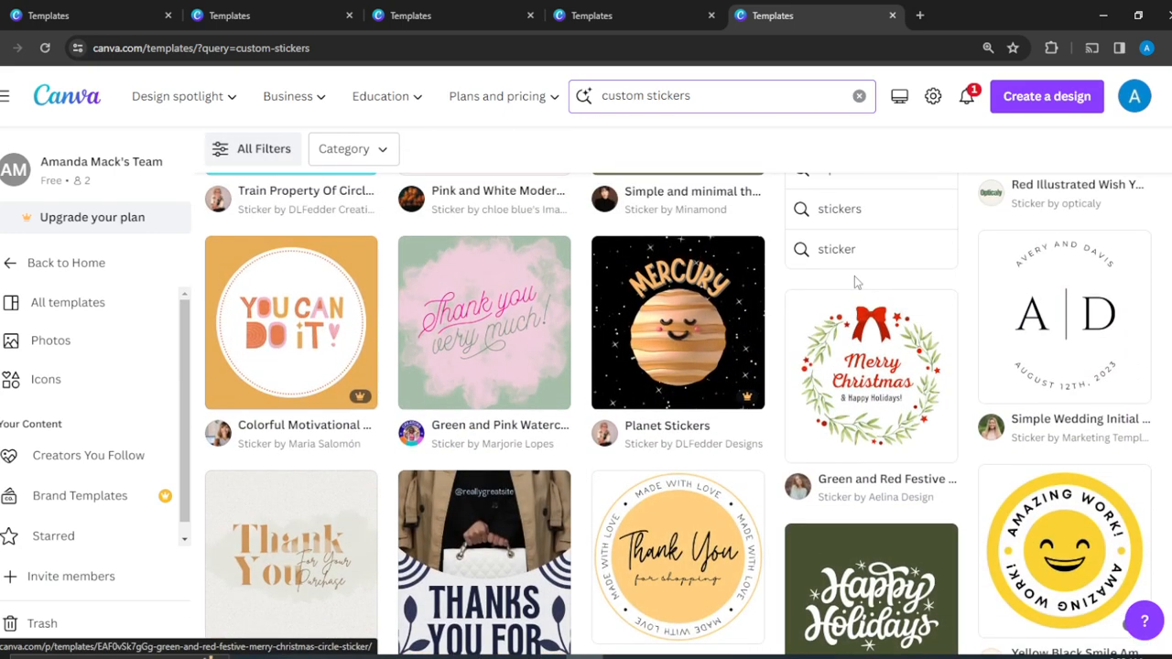
scroll(854, 282, down, 3)
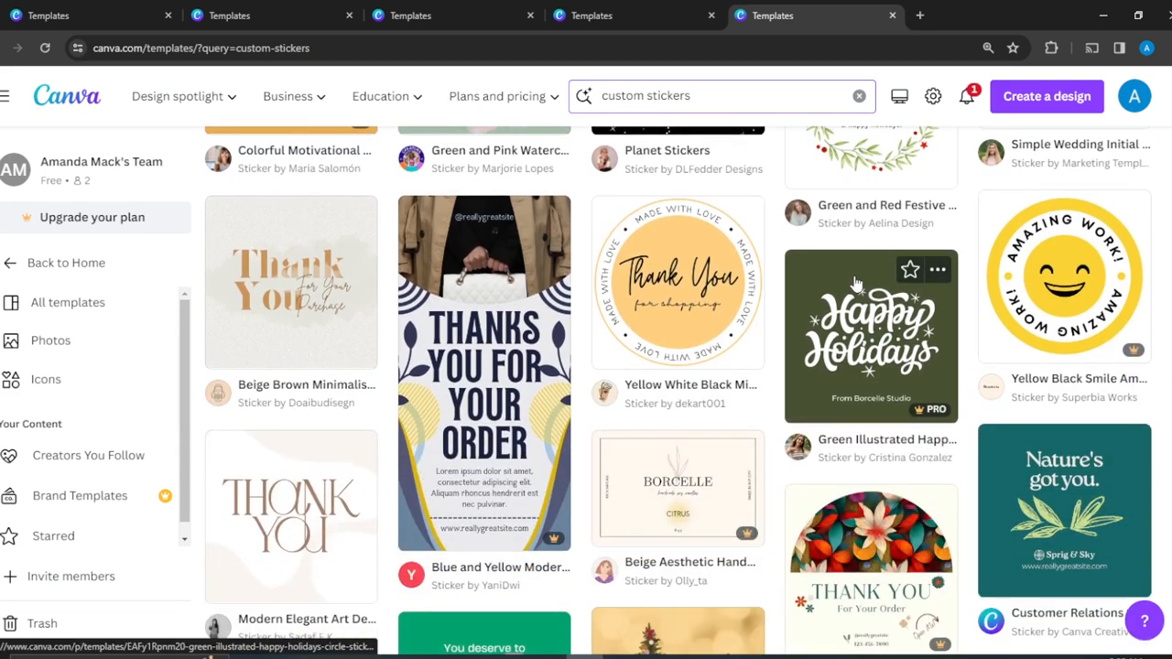
scroll(854, 282, down, 3)
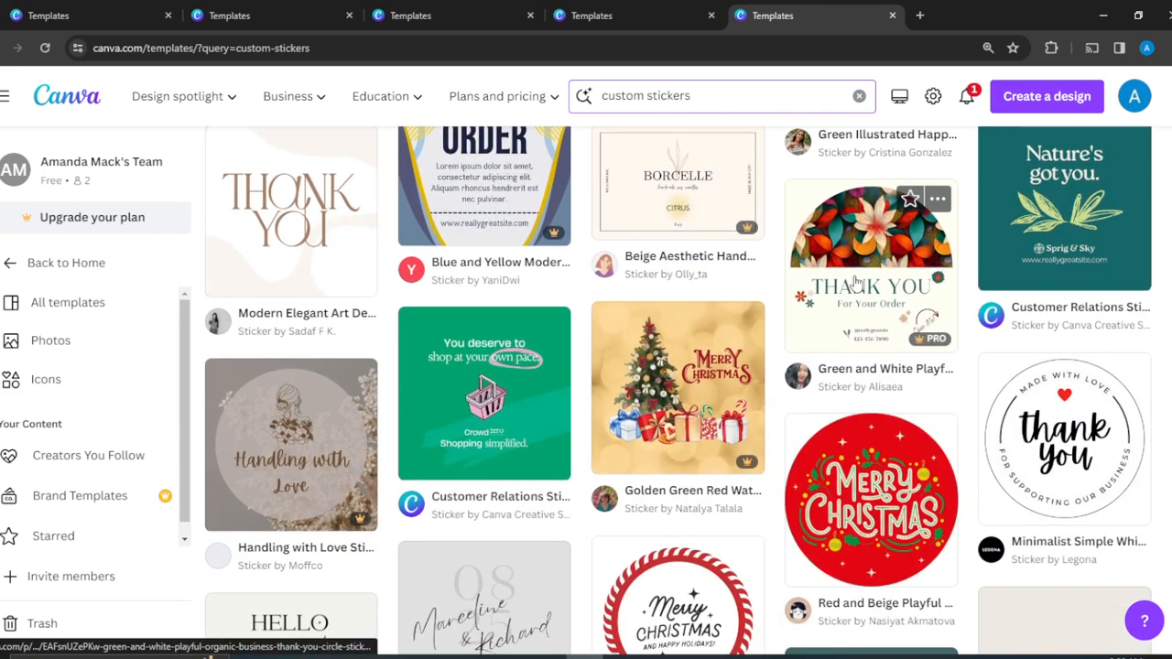
scroll(854, 284, up, 1)
scroll(854, 283, down, 2)
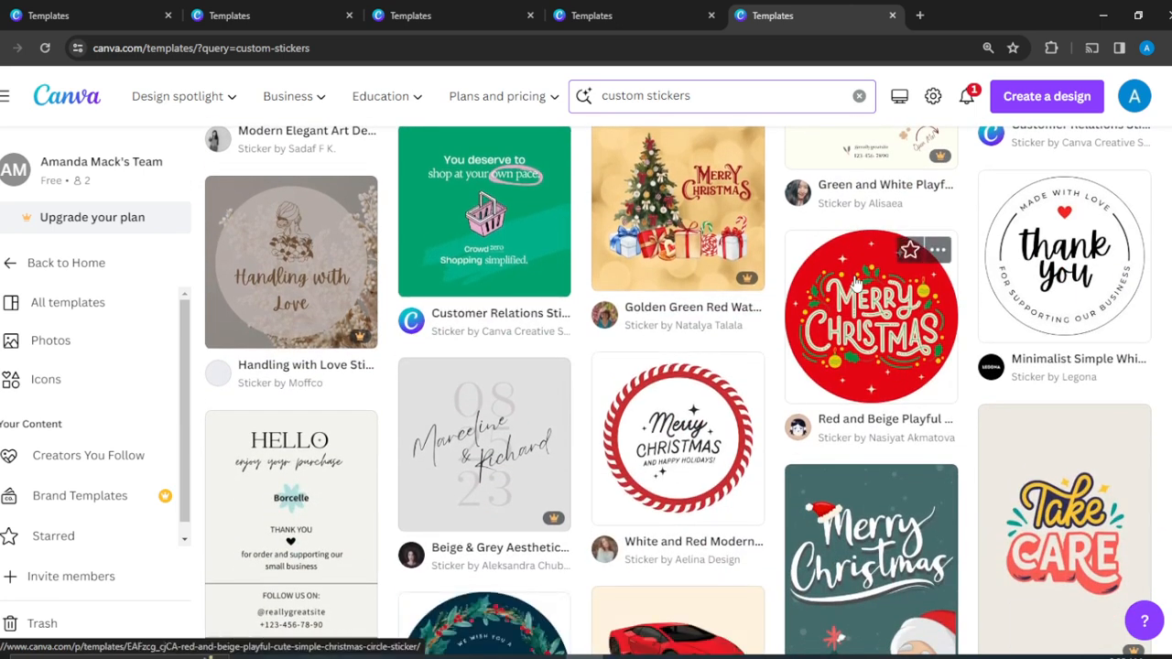
scroll(854, 282, down, 2)
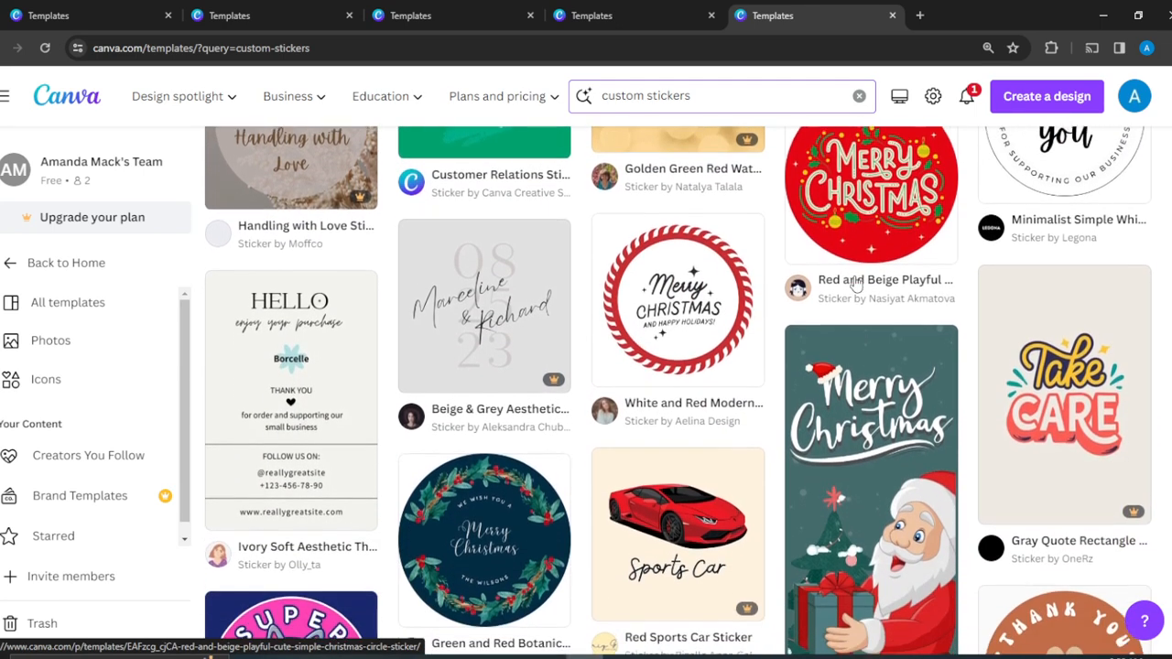
scroll(854, 282, down, 1)
scroll(854, 282, up, 1)
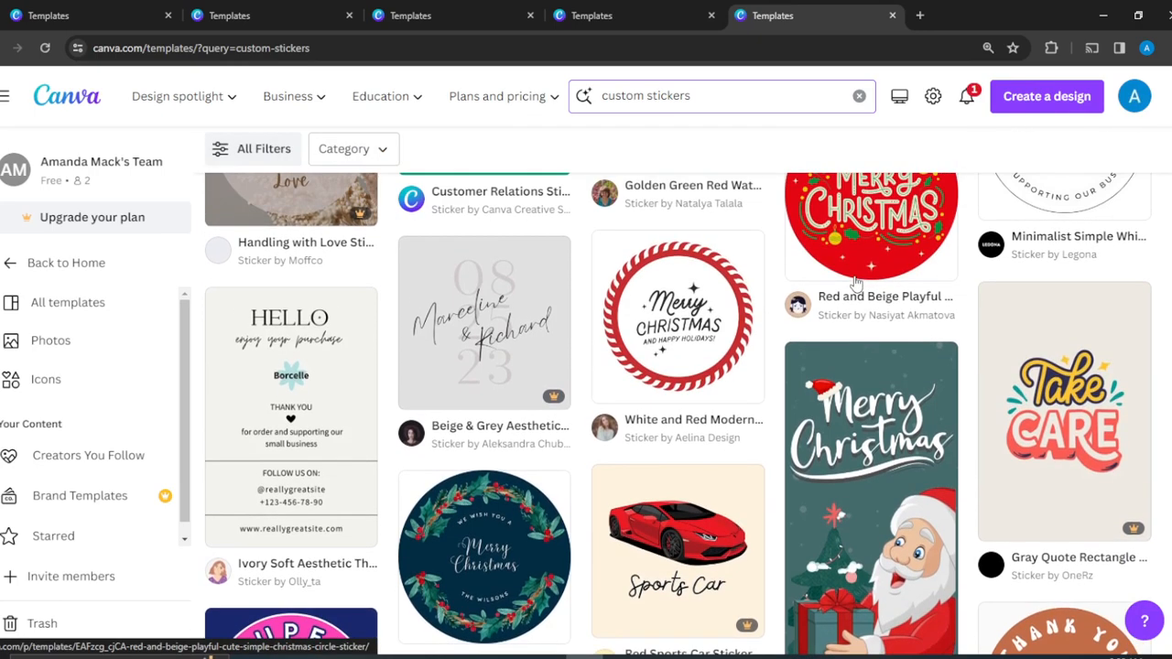
Open the White Green Red Lettering Holiday Decor Christmas Stickers template for customizing, reached from the White and Red Modern Merry Christmas Circle Sticker
click(666, 357)
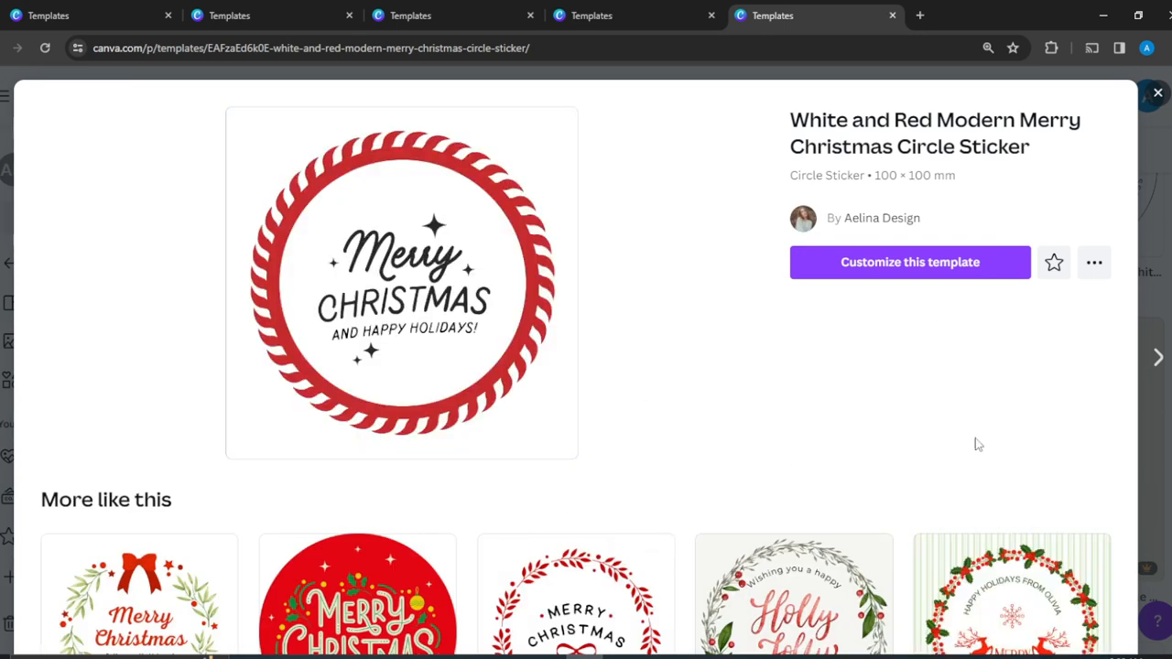
click(985, 613)
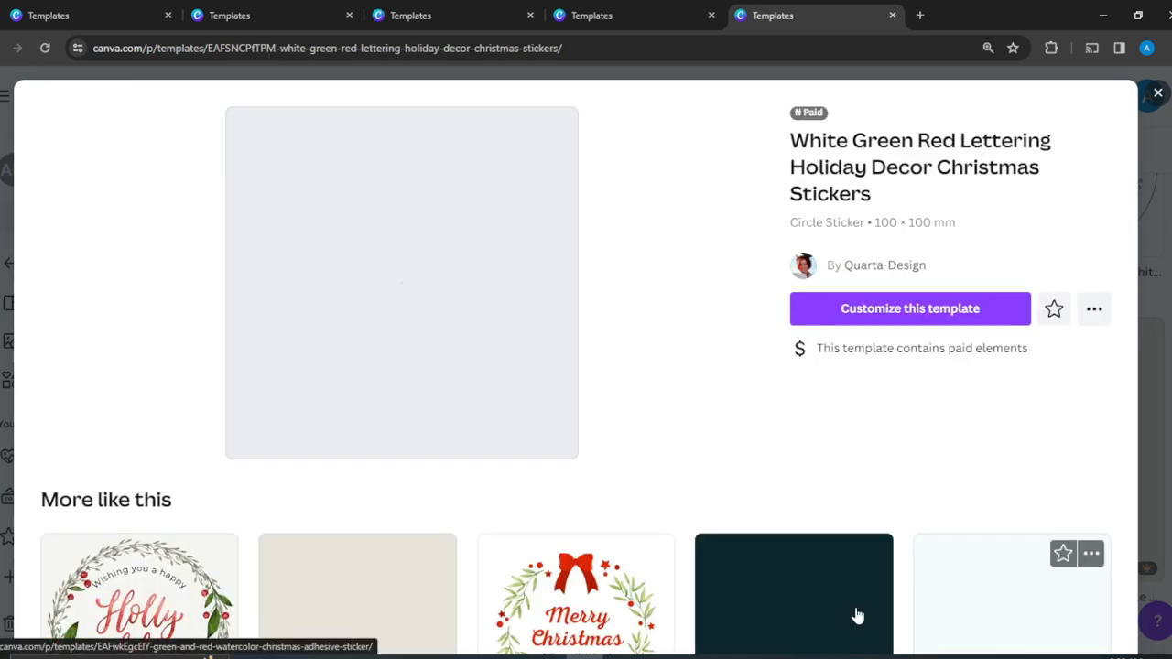
click(935, 313)
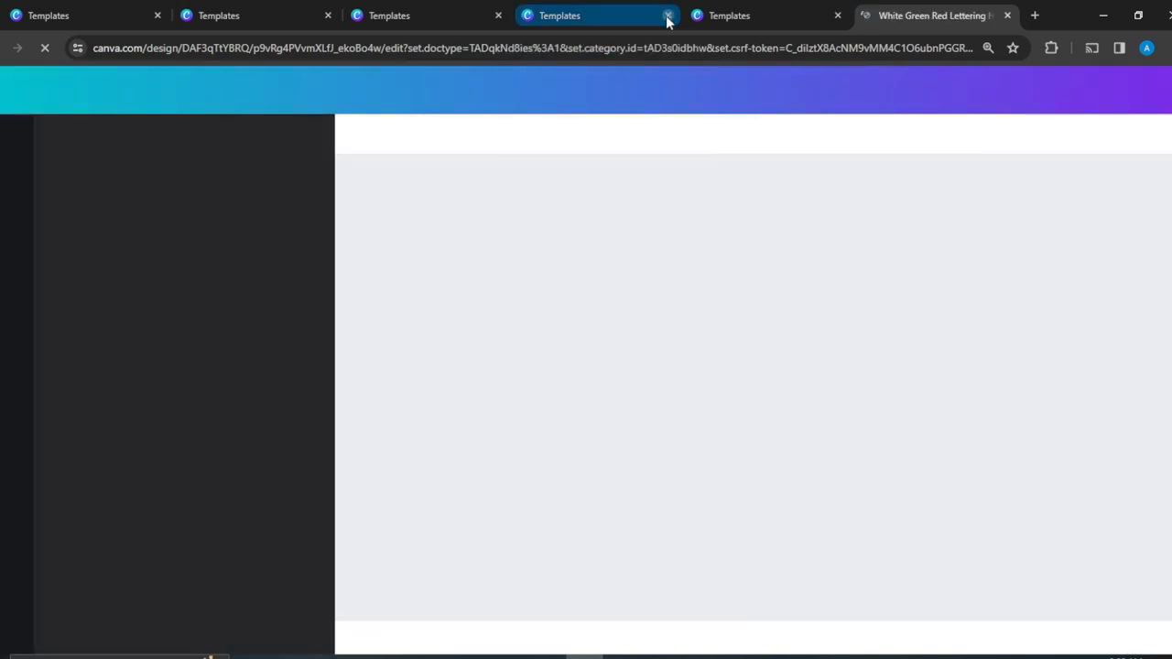
Close two spare template browser tabs and apply the White Minimalist Aesthetic Thank You Circle Sticker template to the design
click(668, 16)
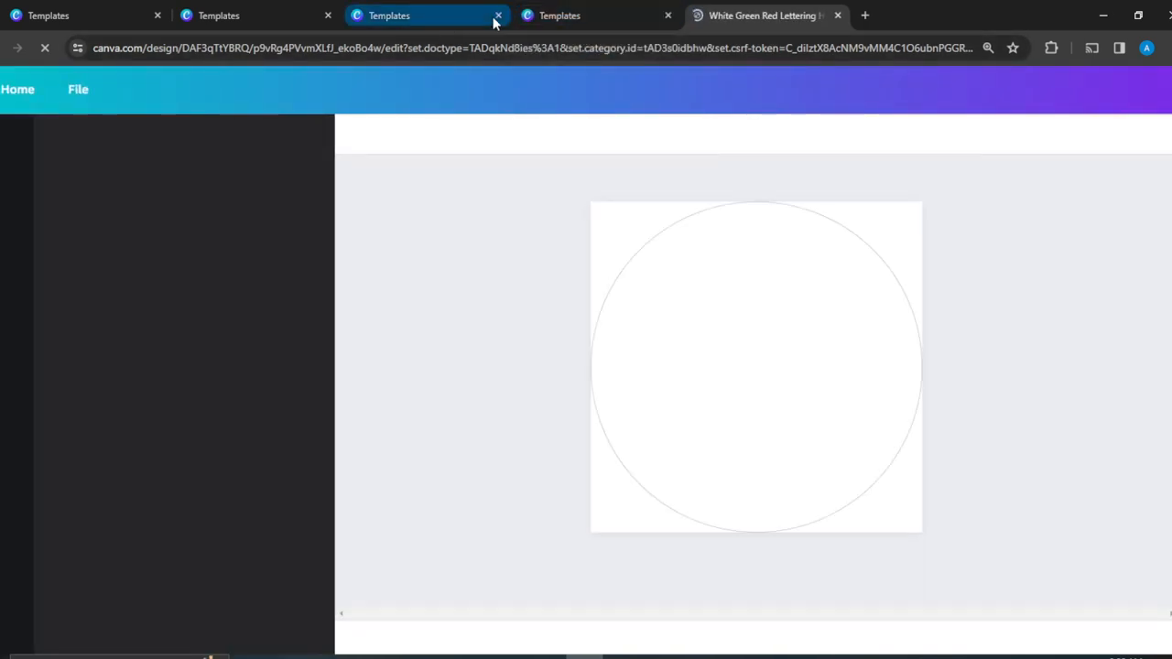
click(497, 17)
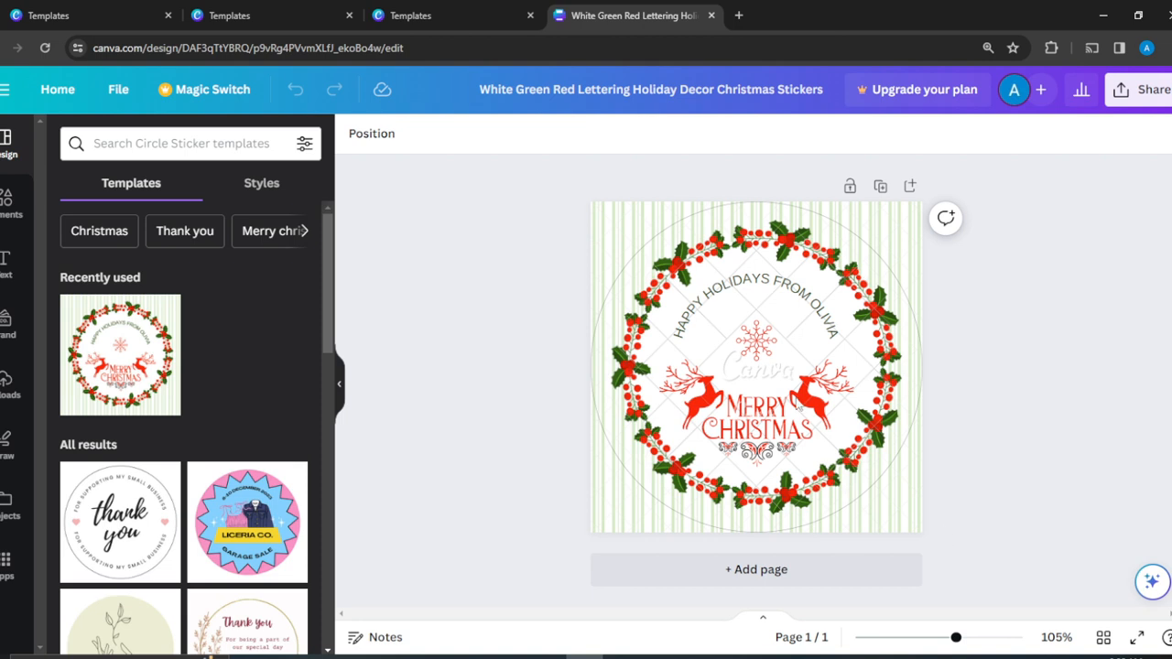
click(121, 559)
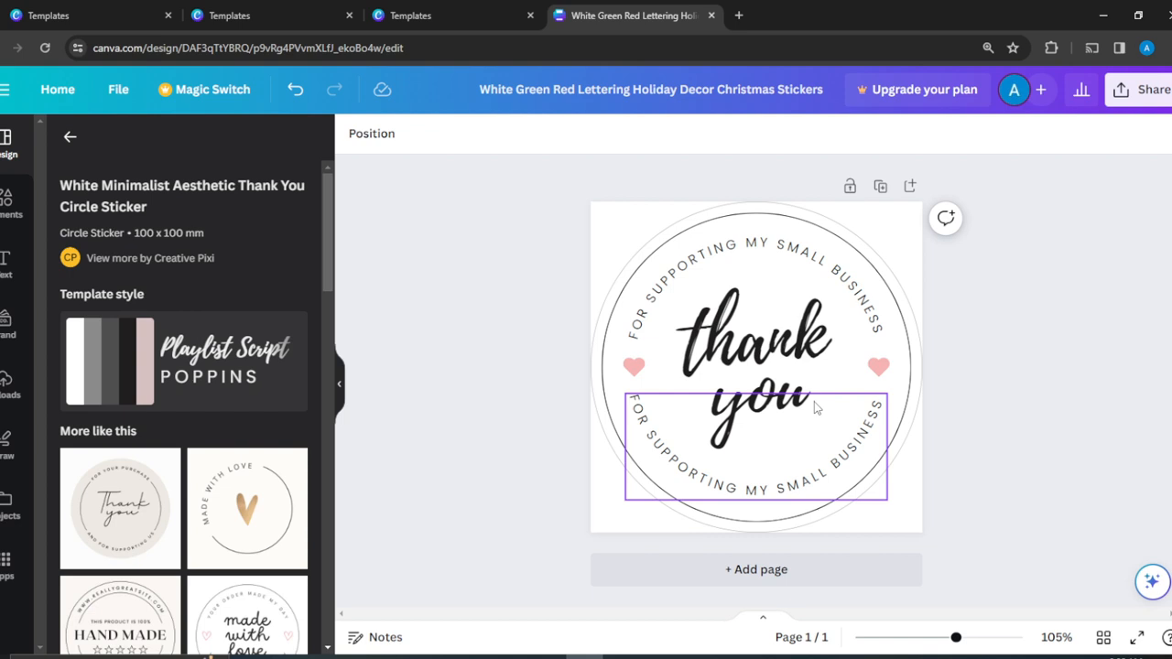
Replace the upper curved text on the sticker with "FOR BEING MY BEST PERSON IN THE WORLD"
click(767, 247)
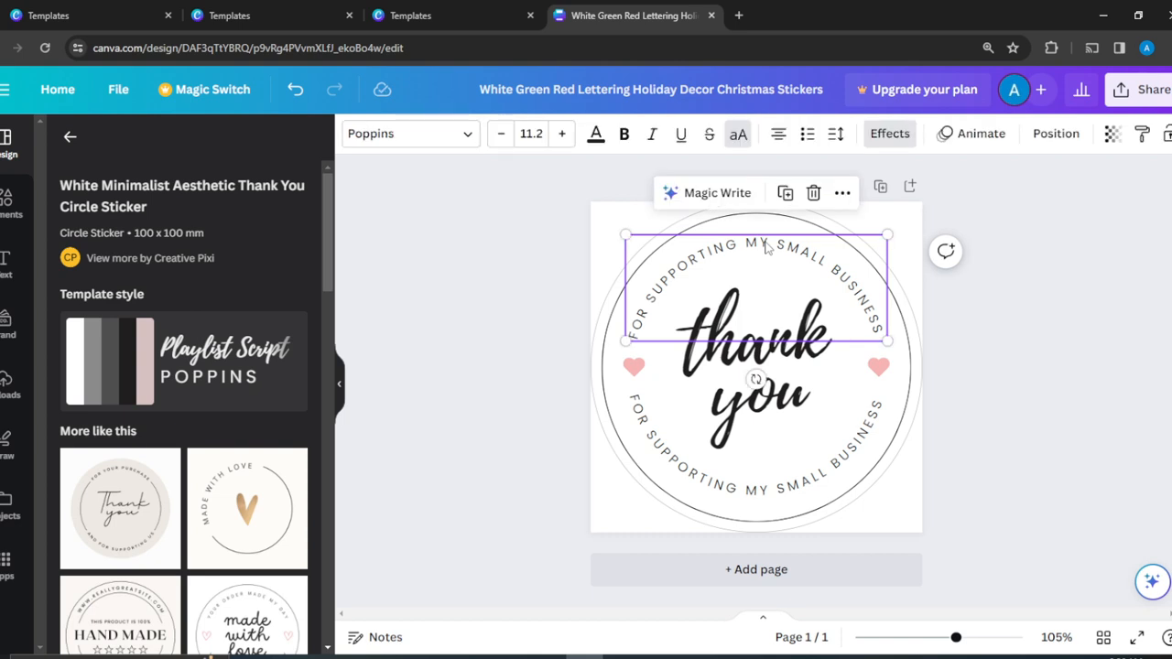
click(766, 243)
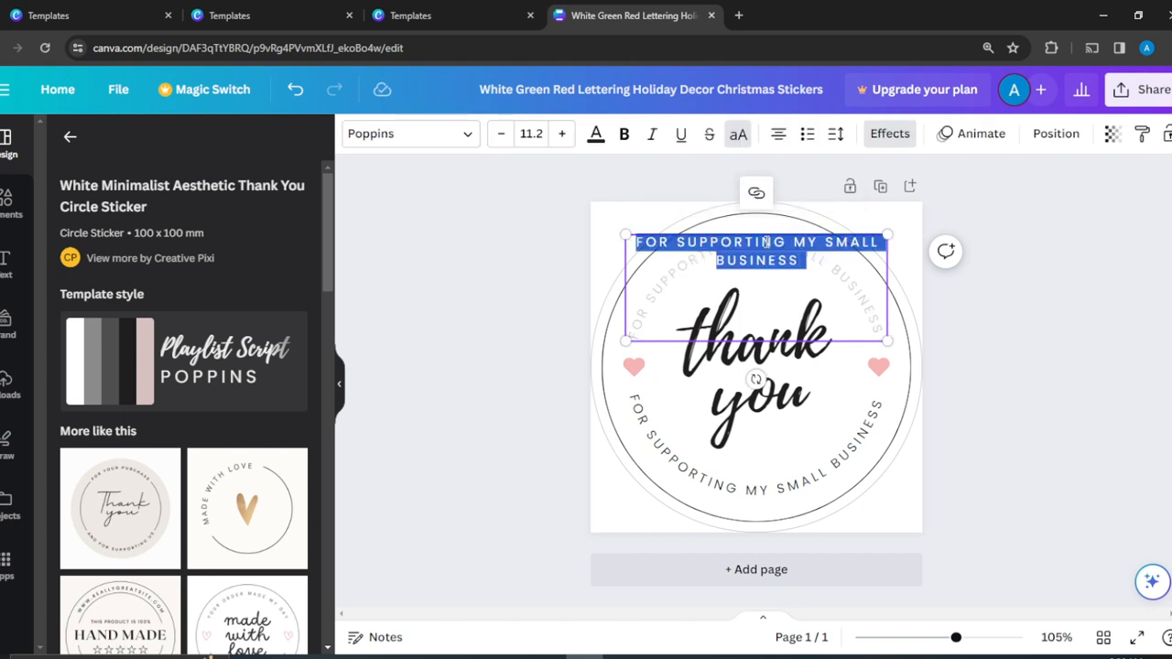
text(FOR B)
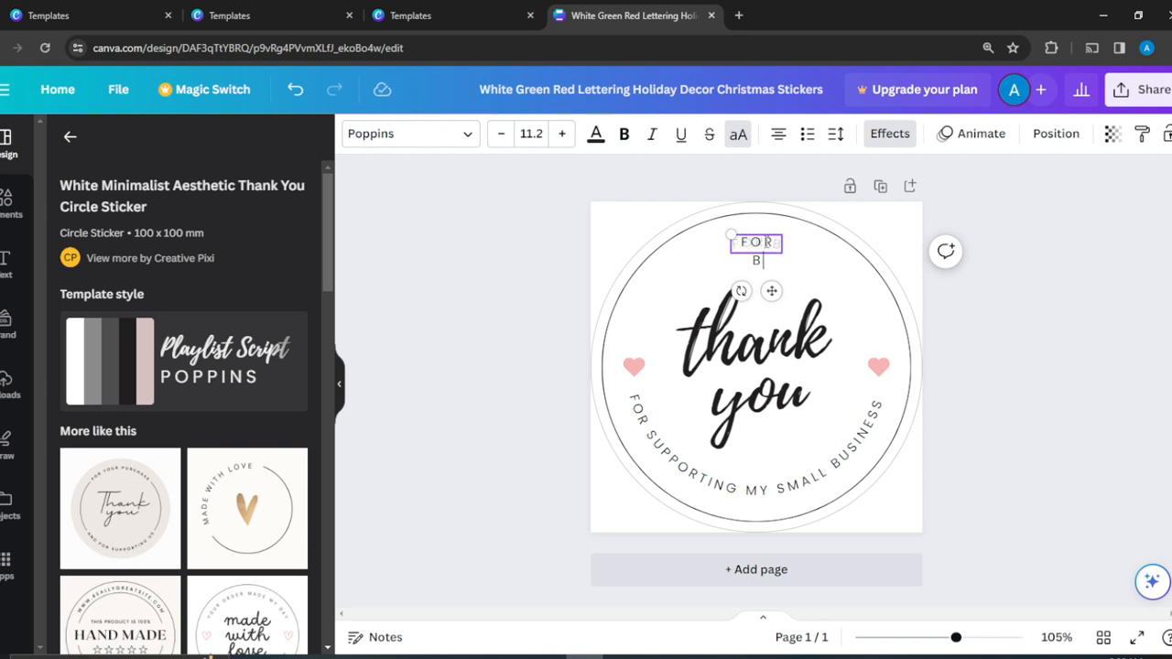
text(EING THE)
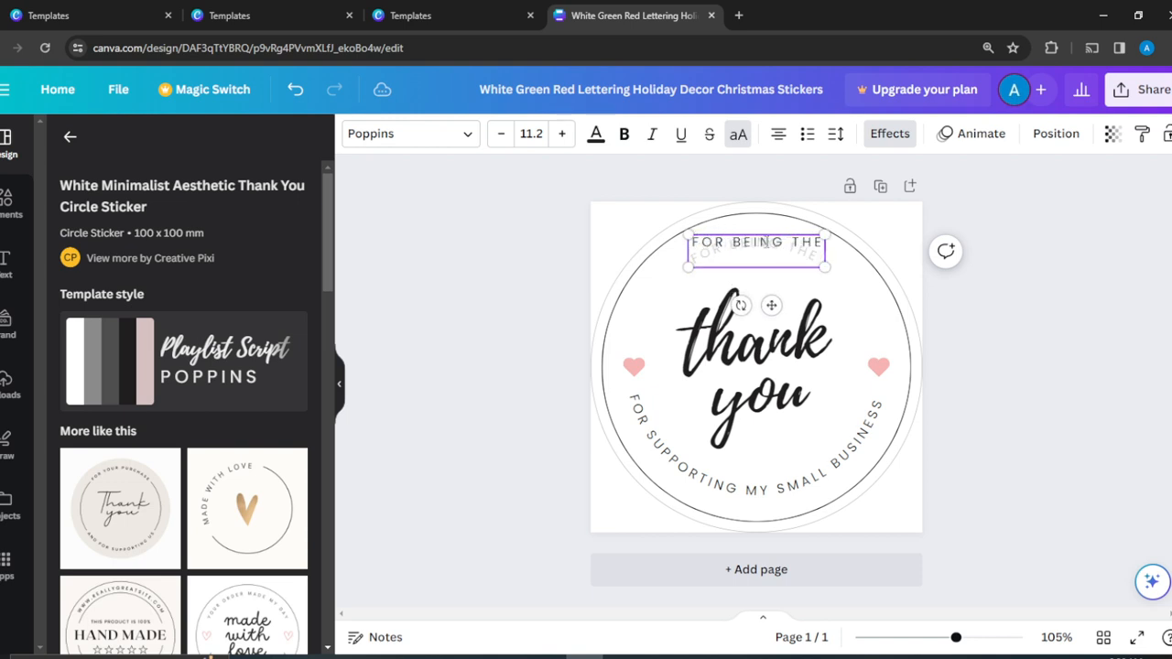
text( BEST)
key(BackSpace)
key(BackSpace)
key(BackSpace)
key(BackSpace)
key(BackSpace)
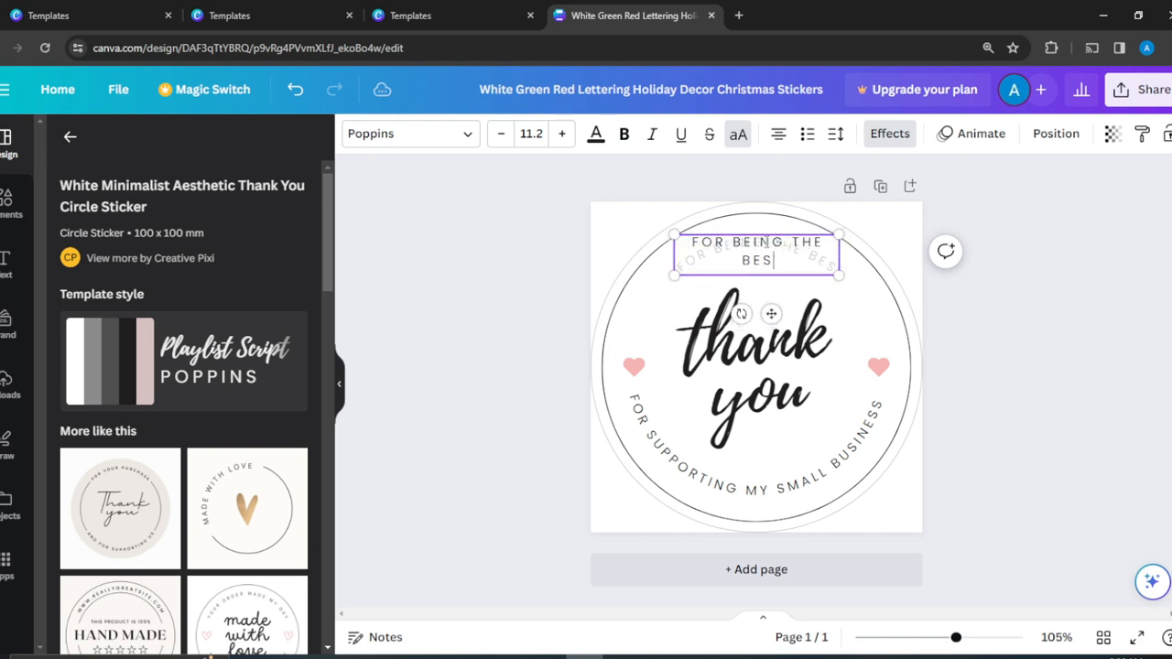
key(BackSpace)
key(BackSpace)
key(BackSpace)
key(BackSpace)
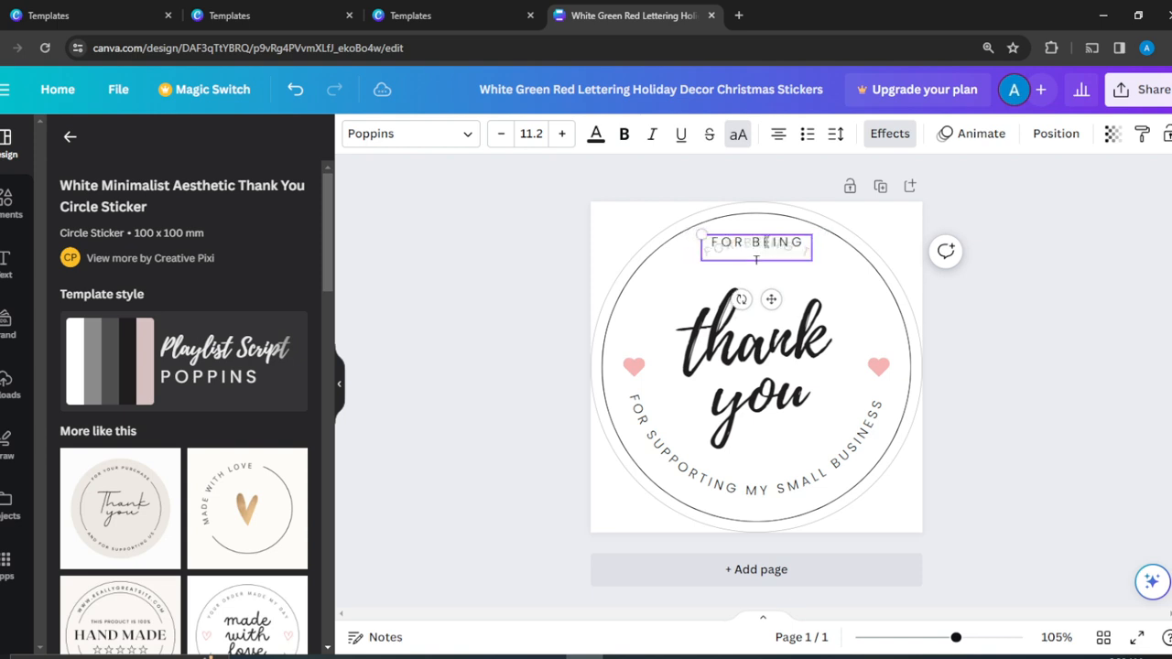
text(MY B)
text(EST)
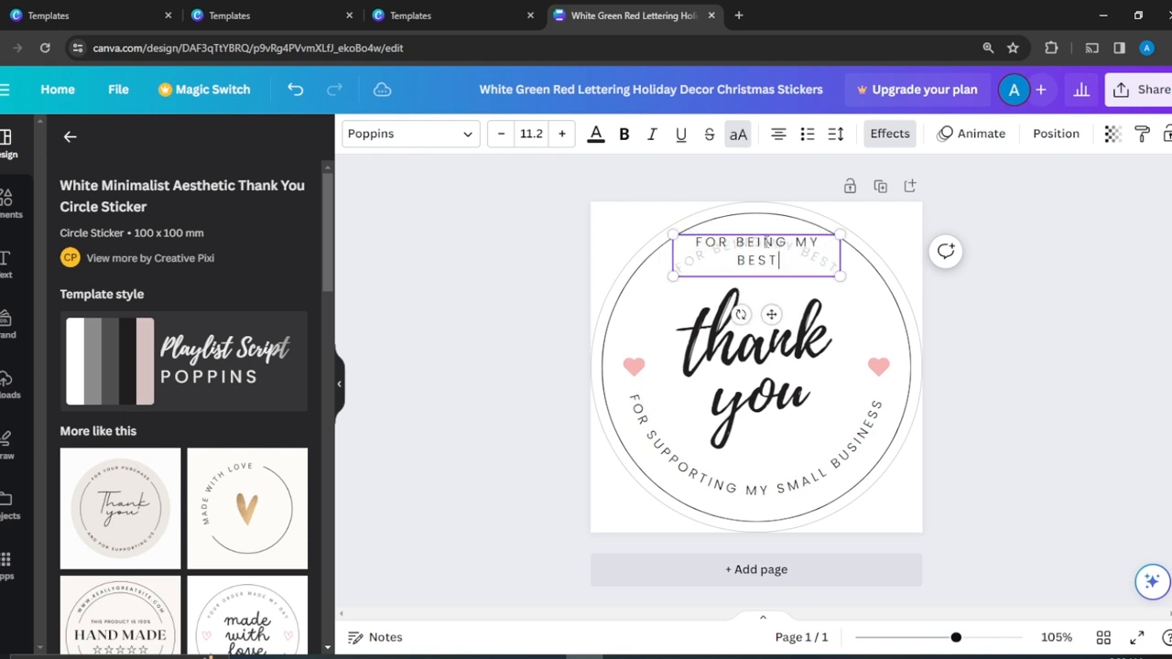
text( PERSON )
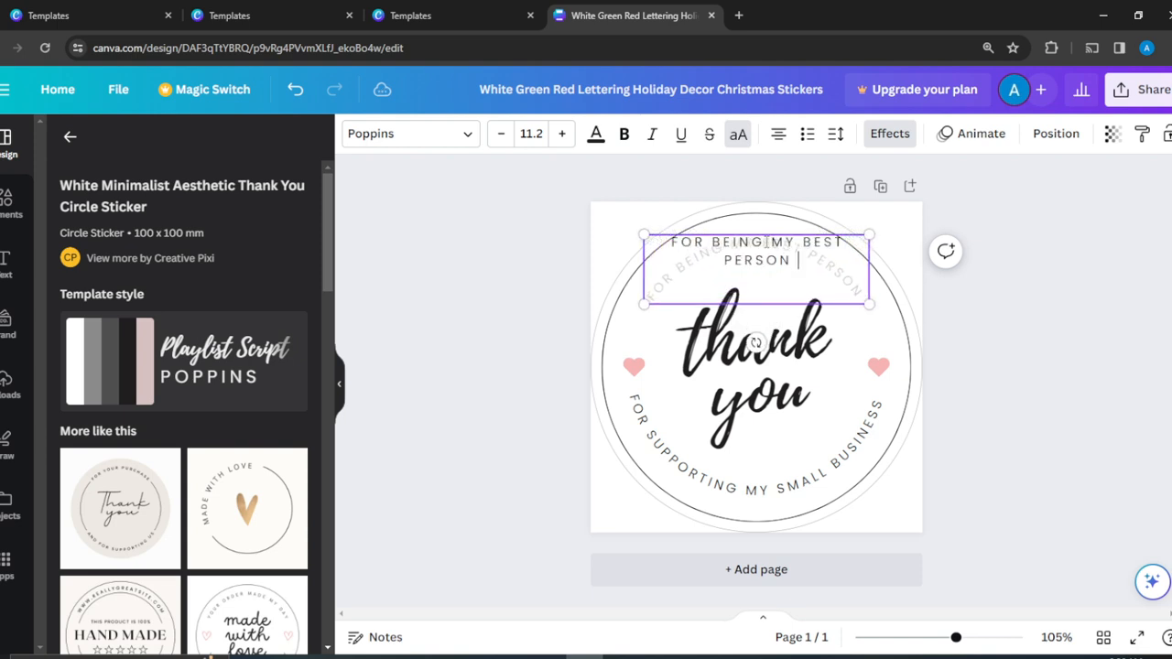
text(IN THE WO)
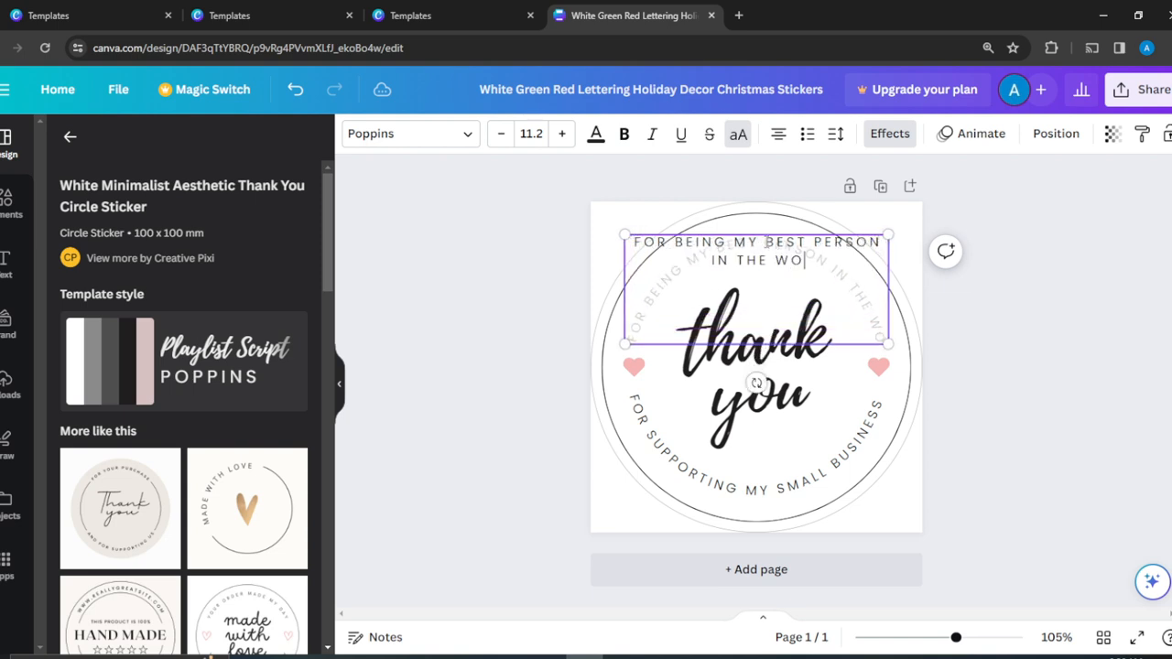
text(RLD)
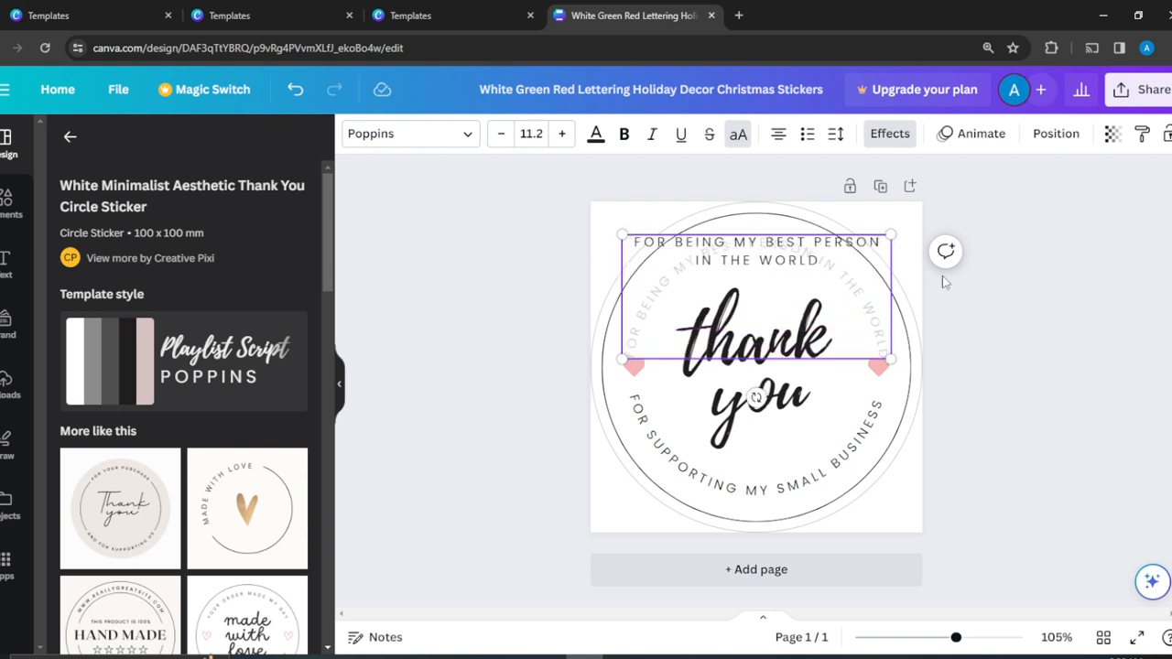
click(1078, 314)
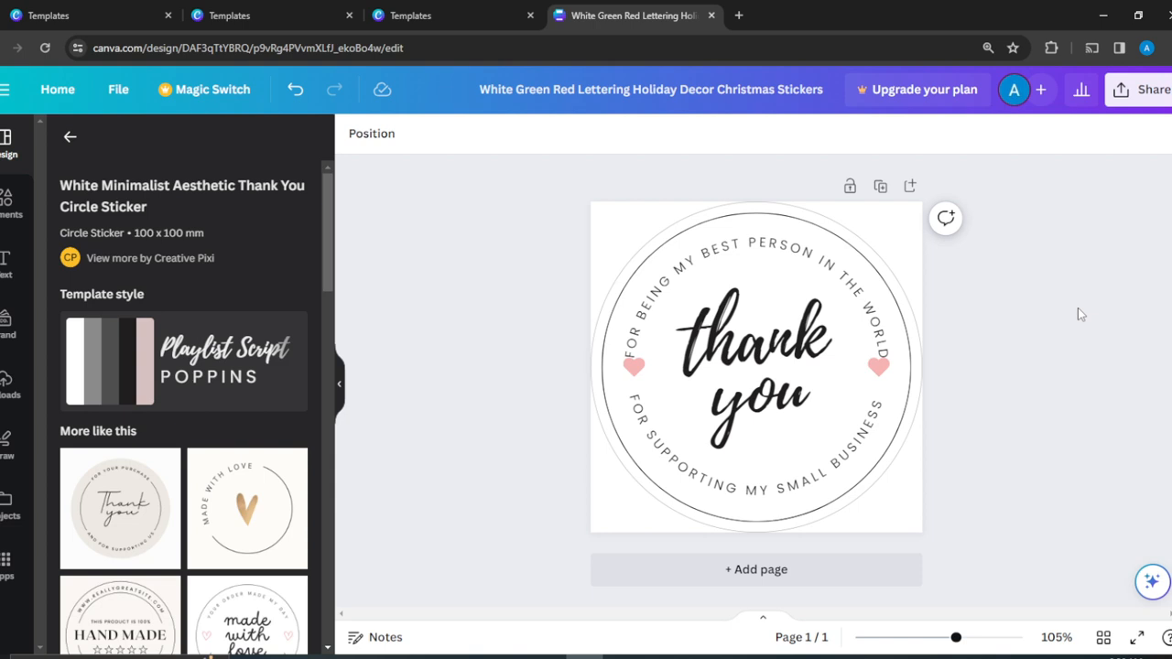
Set the font size of the upper curved text to 10 so it clears the hearts
click(749, 245)
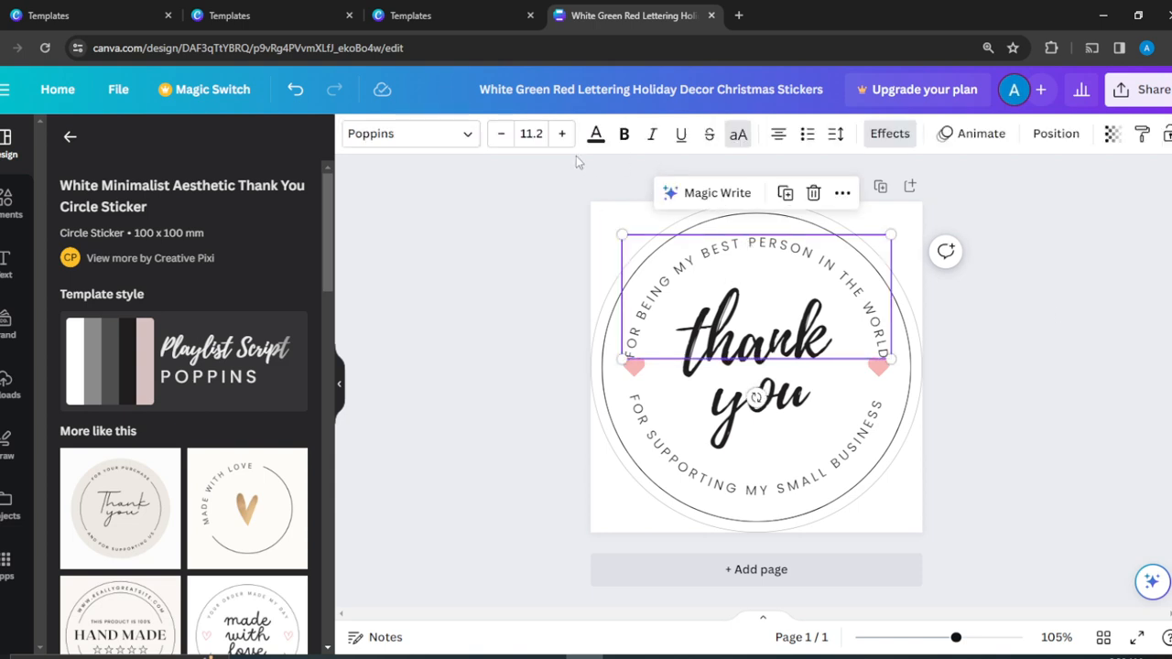
click(532, 133)
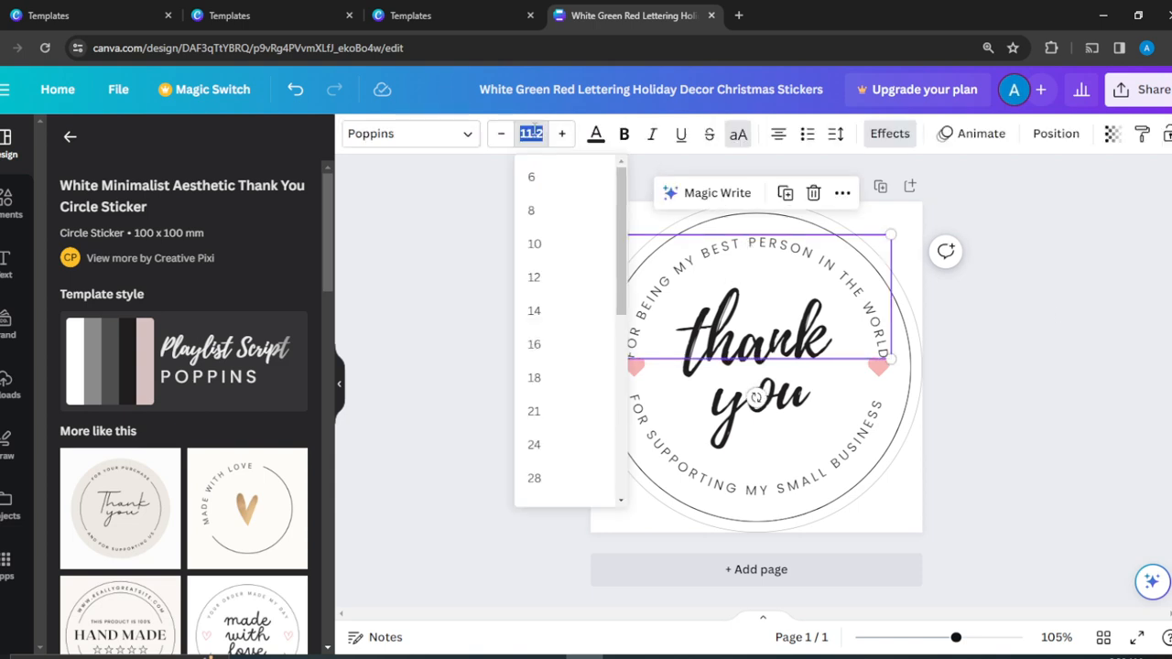
text(1)
key(Return)
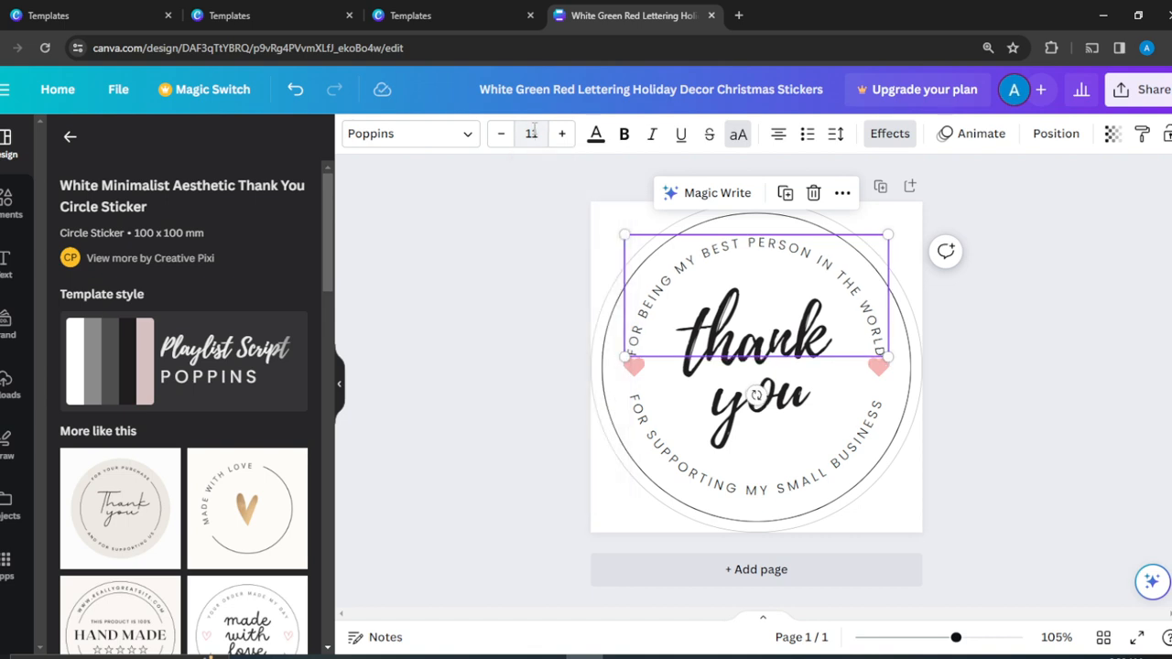
click(532, 132)
text(10)
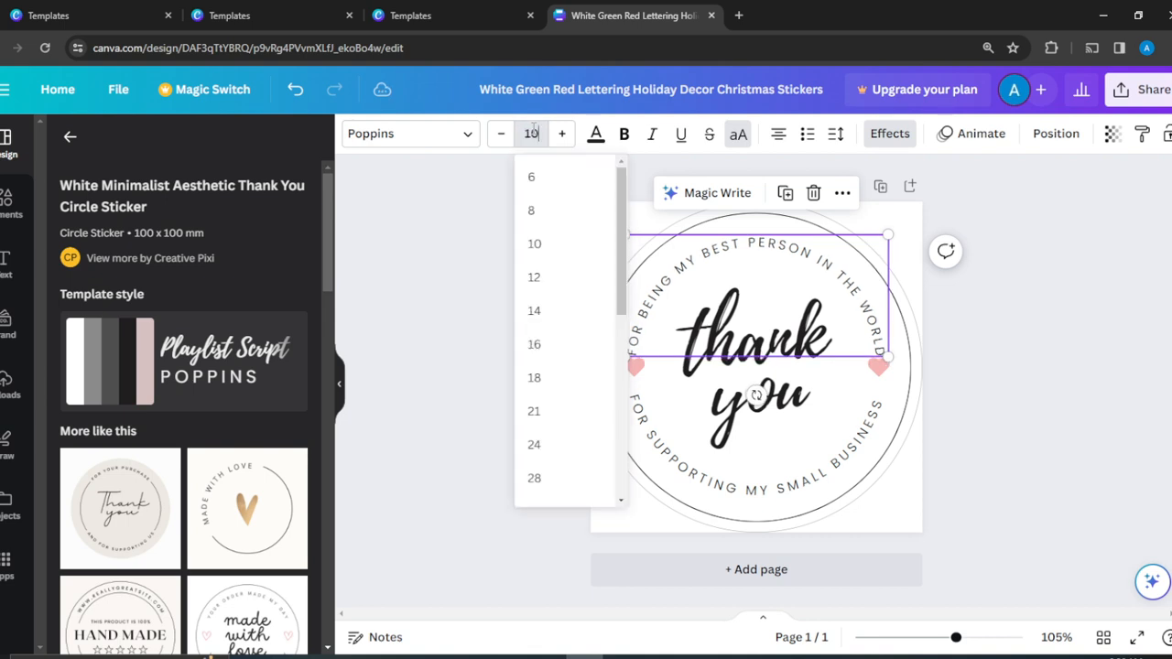
key(Return)
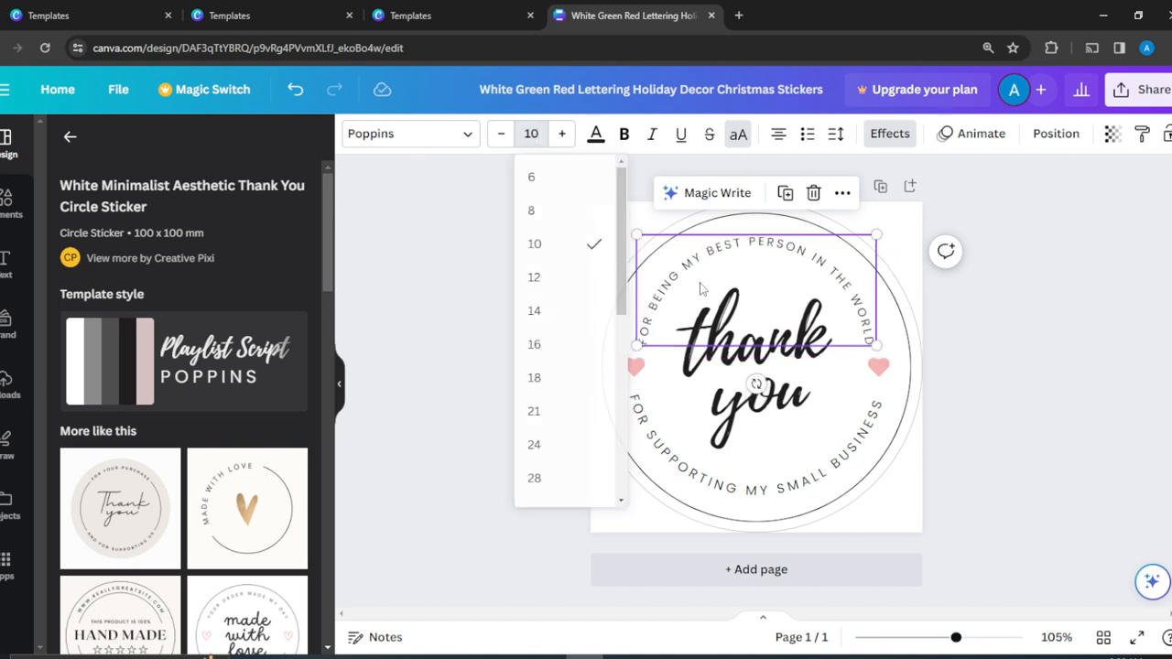
click(1049, 373)
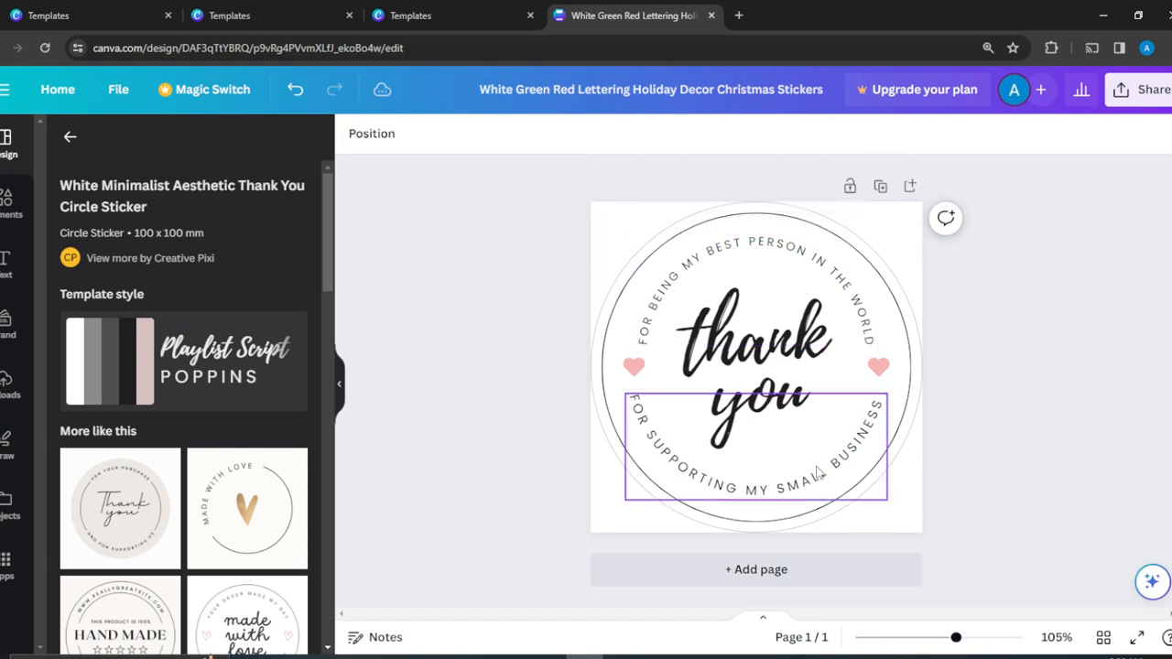
Replace the lower curved text on the sticker with "FOR BEING THE MOST THOUGHTFUL BEING IN MY LIFE"
double_click(699, 476)
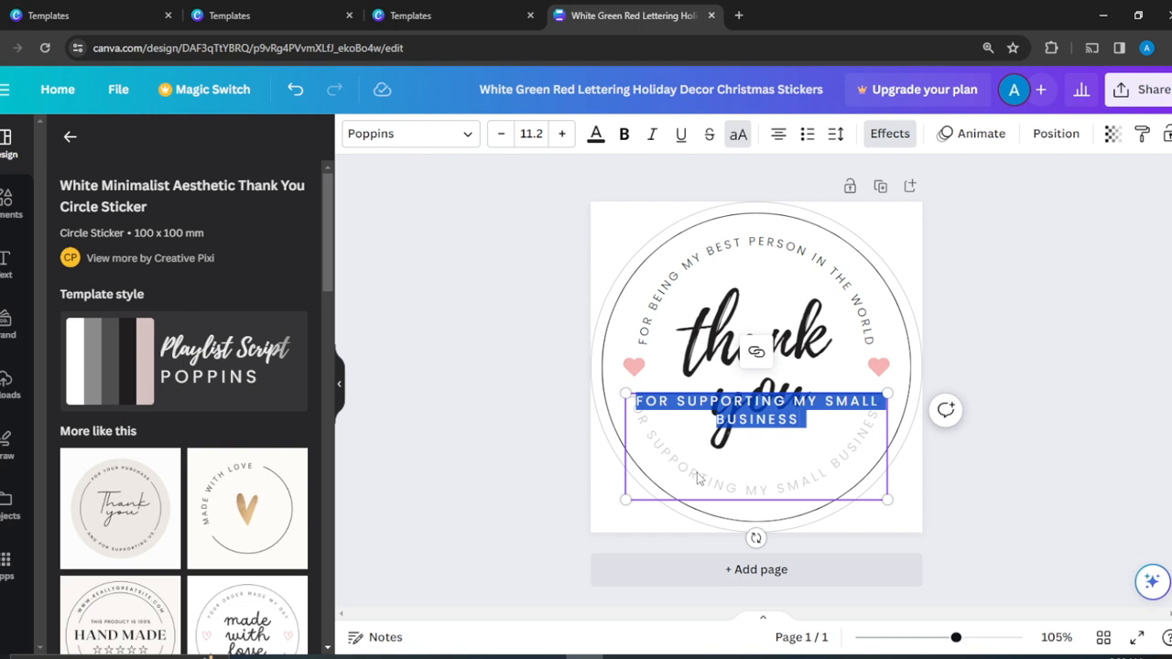
text(FOR)
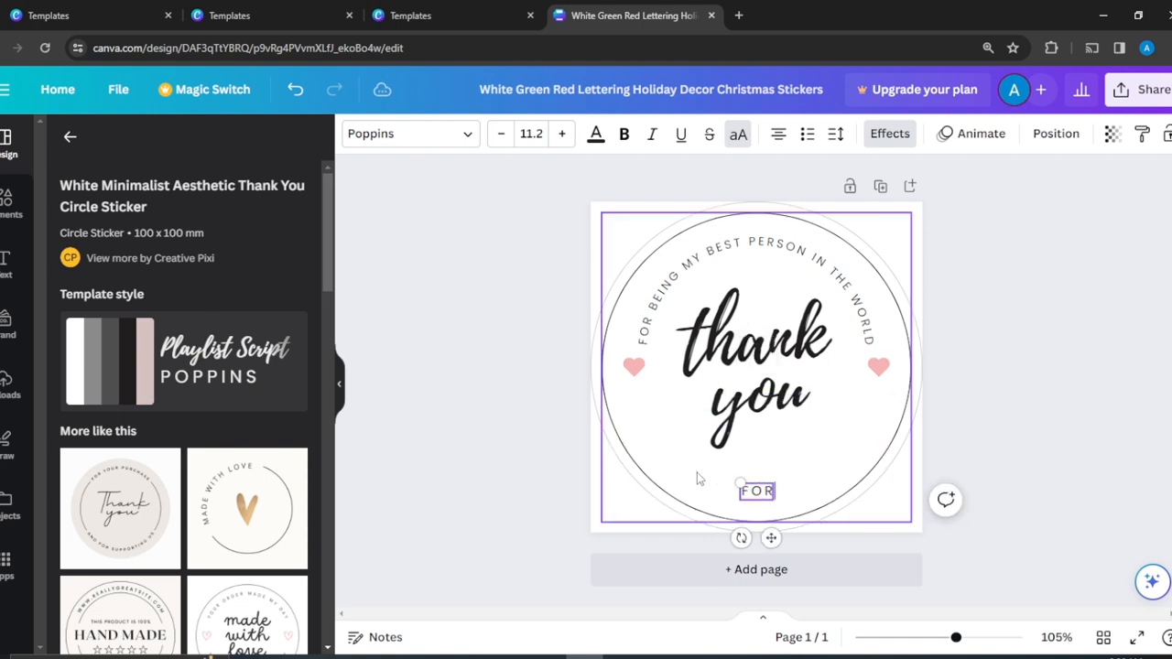
text( EBING)
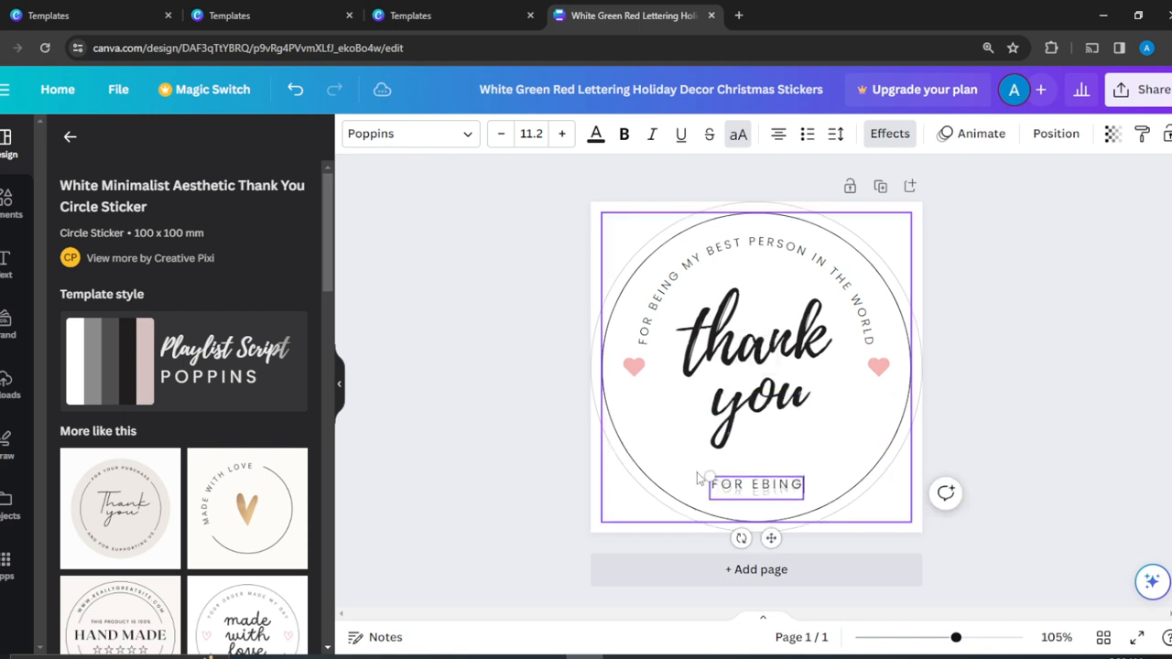
key(BackSpace)
key(BackSpace)
key(BackSpace)
key(BackSpace)
key(BackSpace)
text(B)
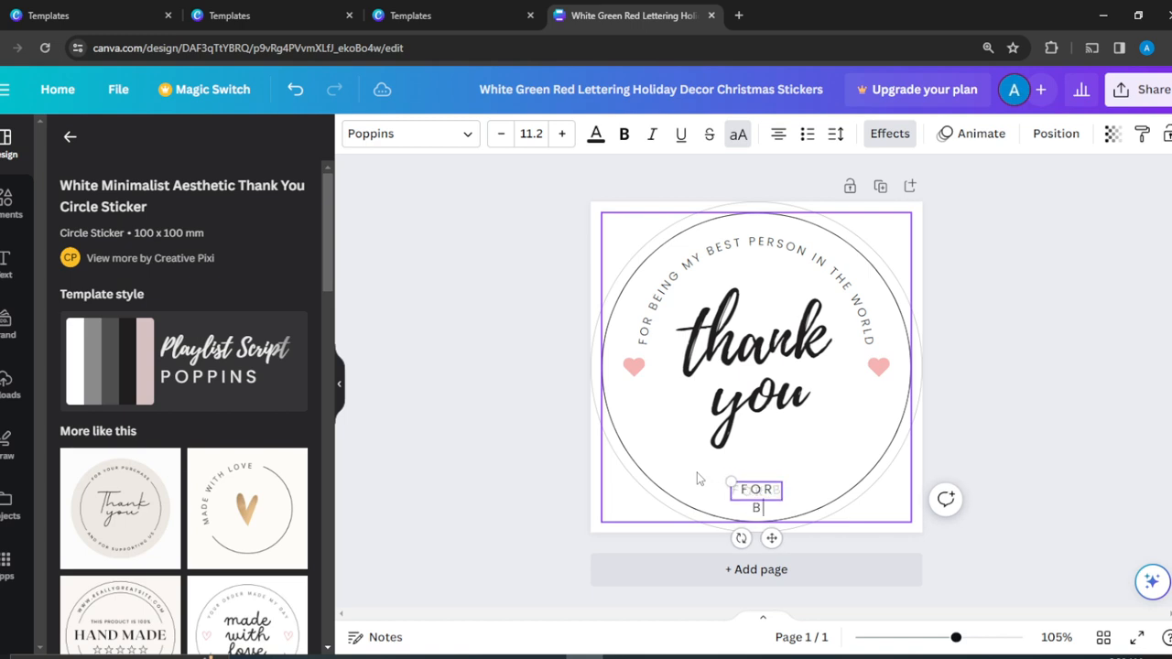
text(EING THE M)
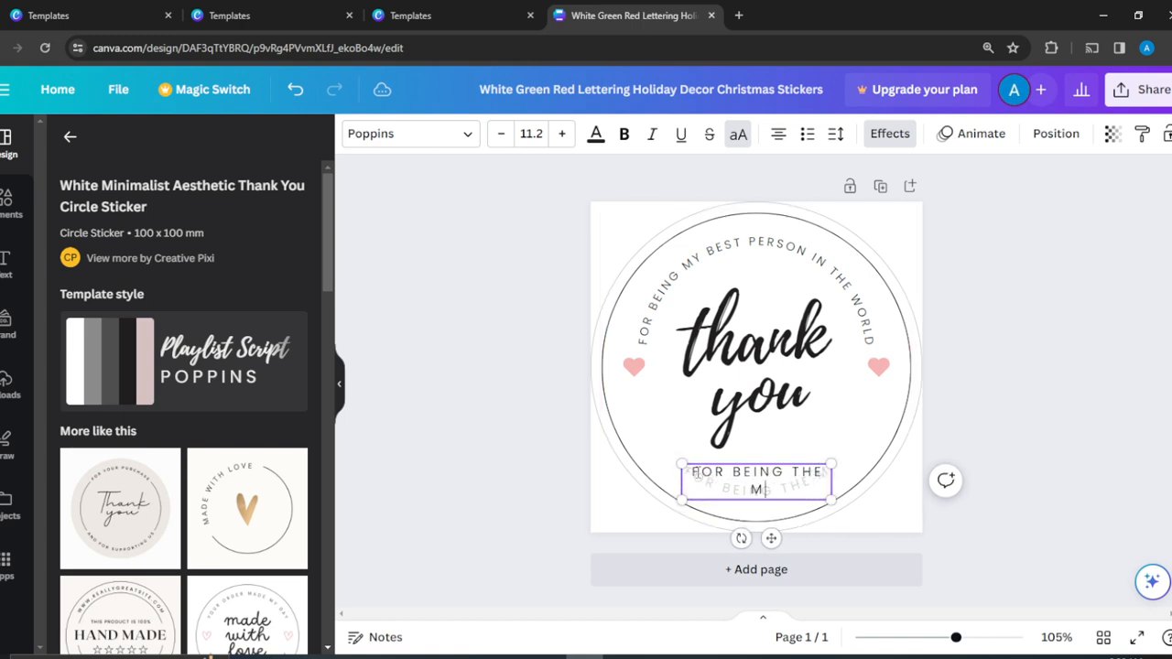
text(OST THOU)
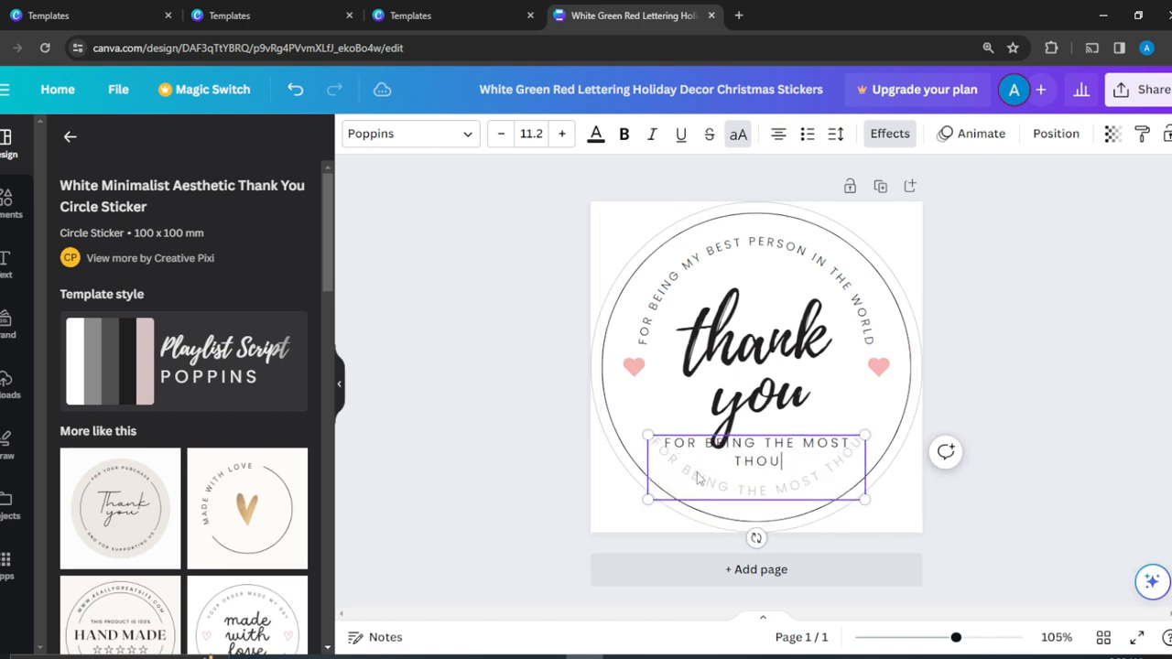
text(GHTFUL)
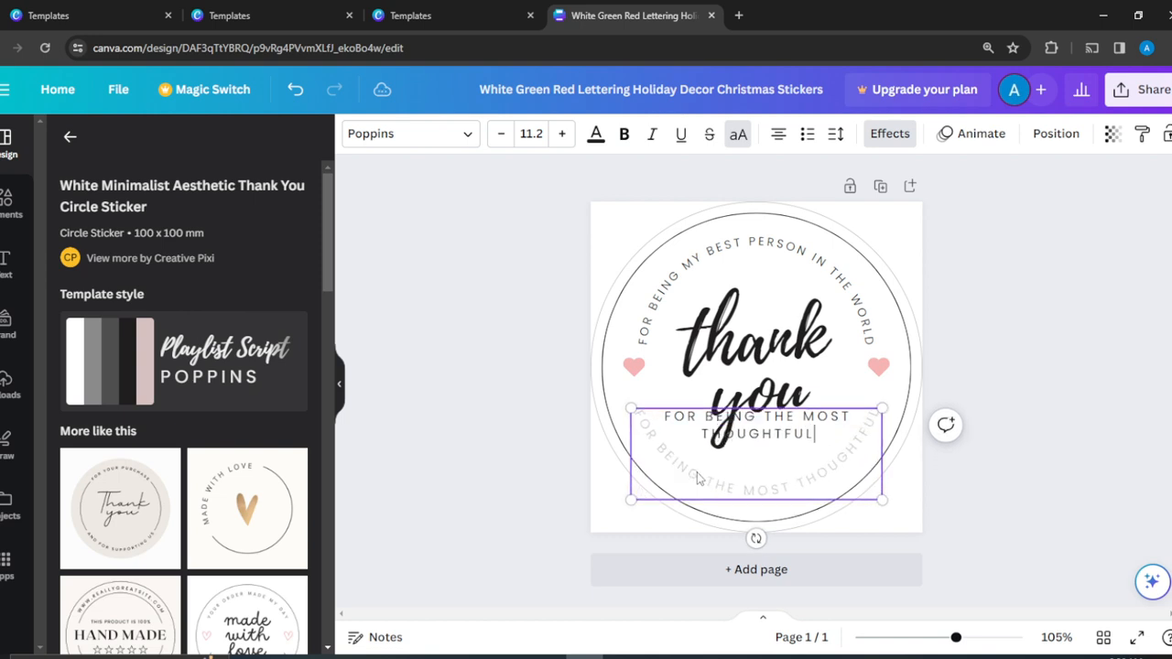
text( BEING)
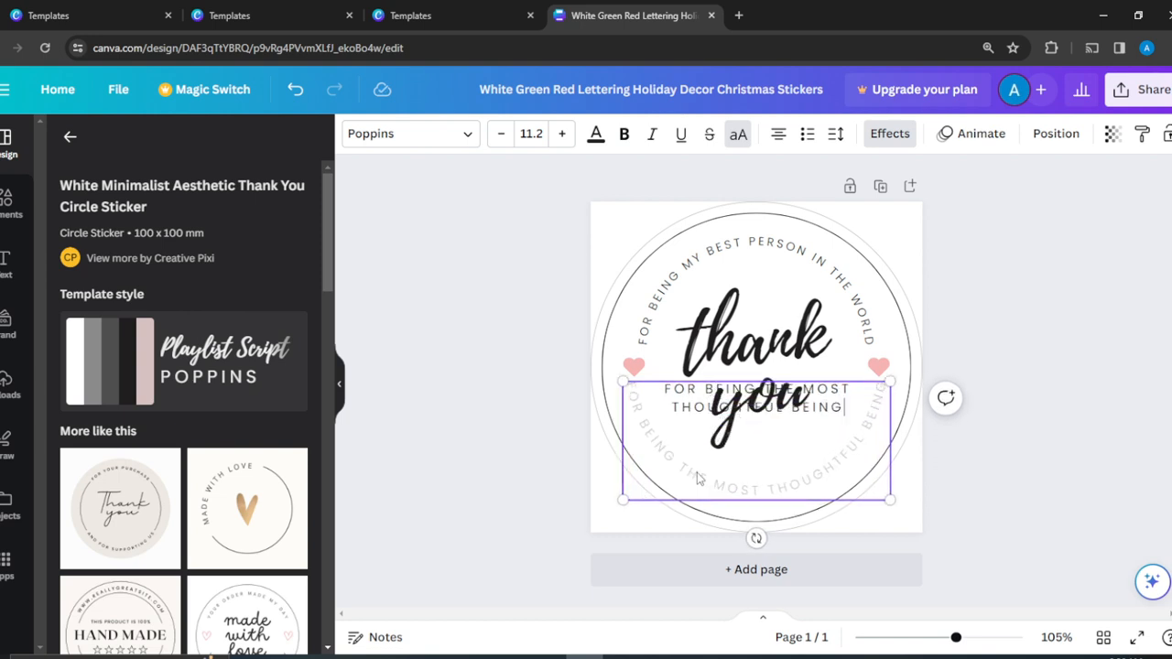
text( IN MY LIFE)
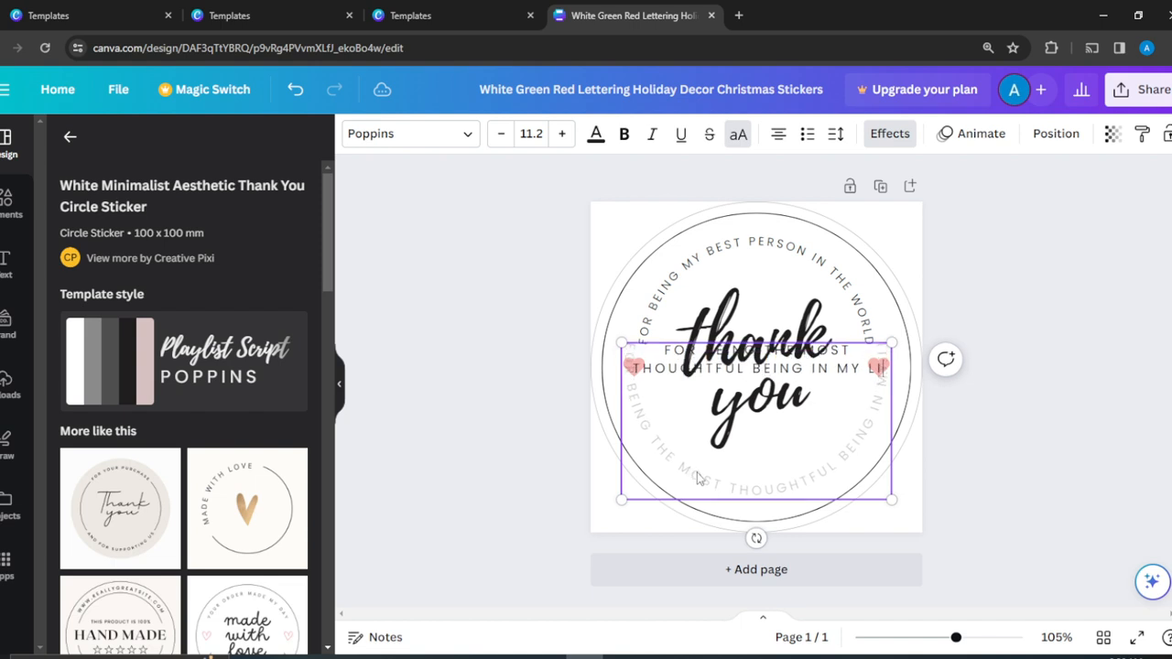
click(1037, 362)
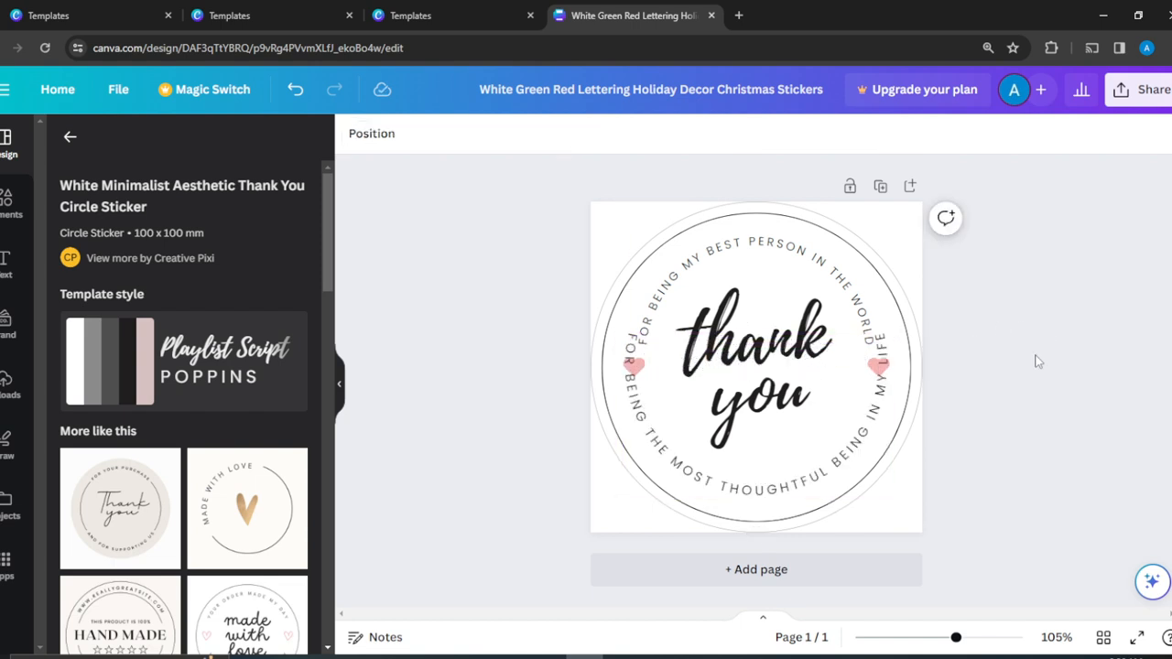
Try font size 8 on the lower curved text, and settle on size 10
click(709, 478)
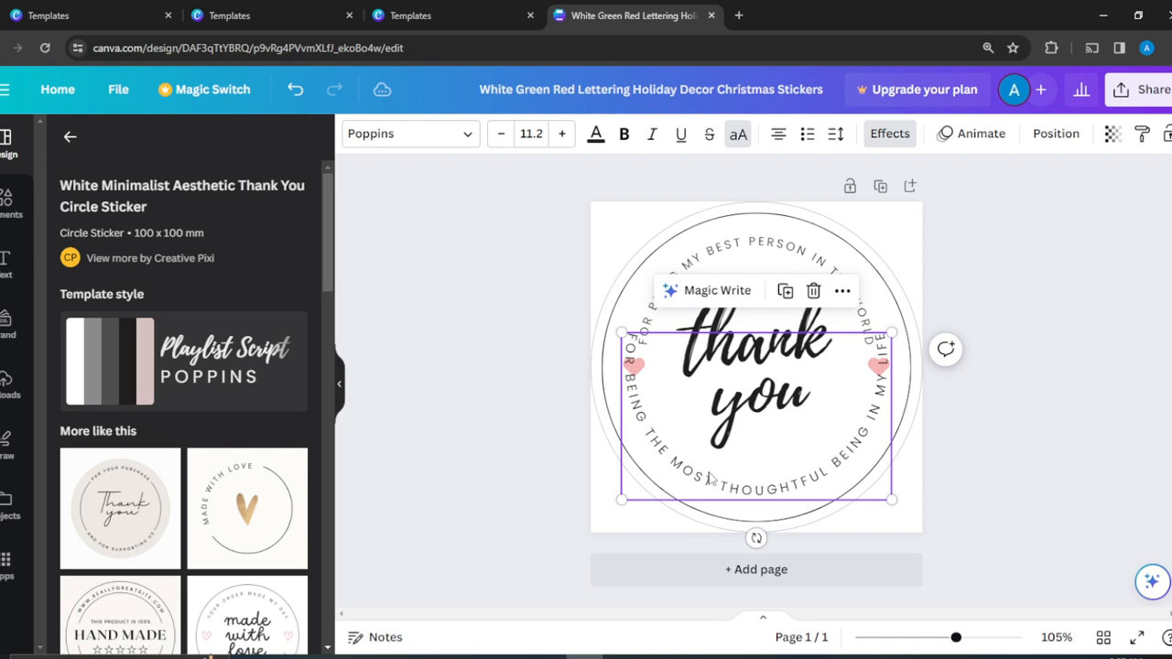
click(531, 133)
text(8)
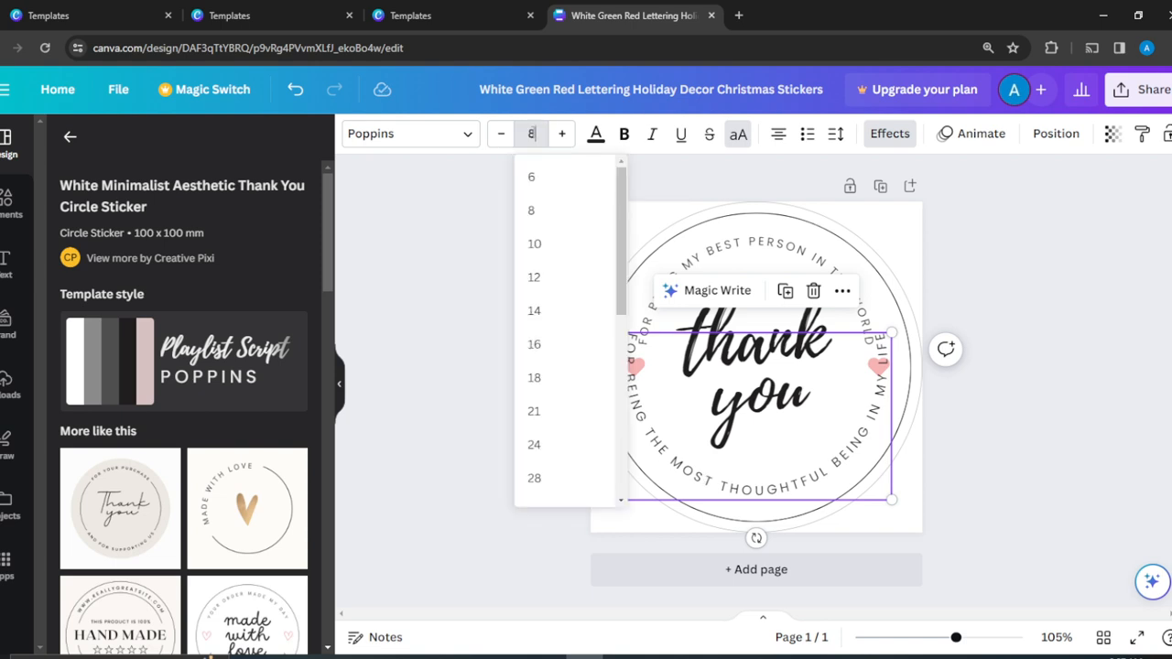
key(Return)
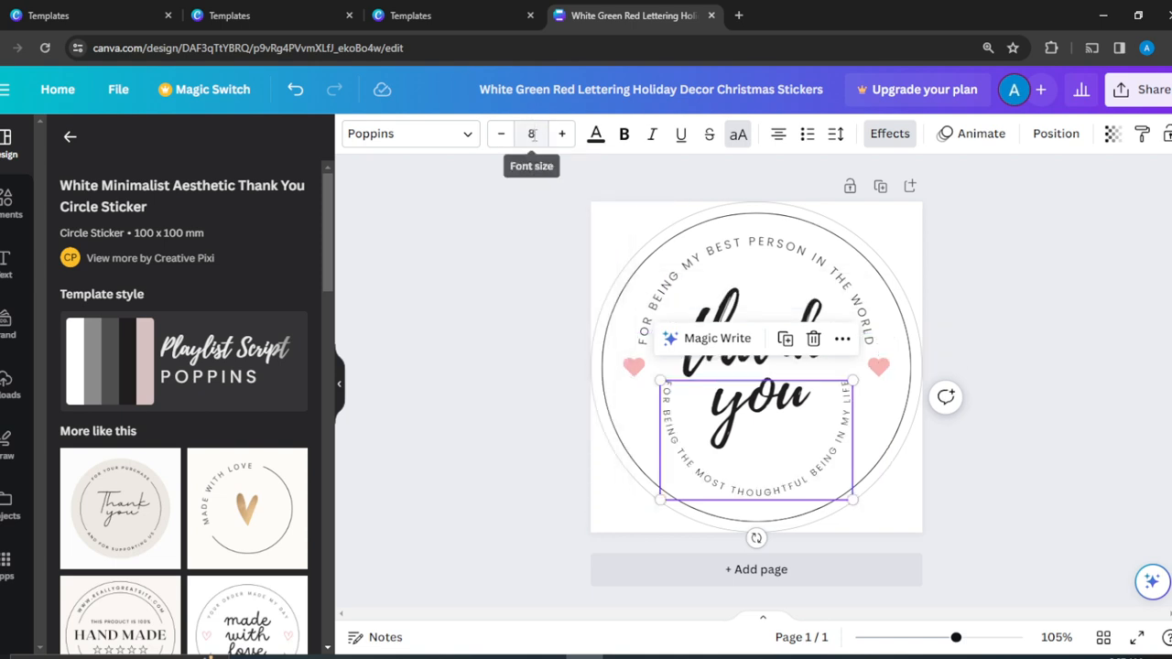
click(533, 126)
text(10)
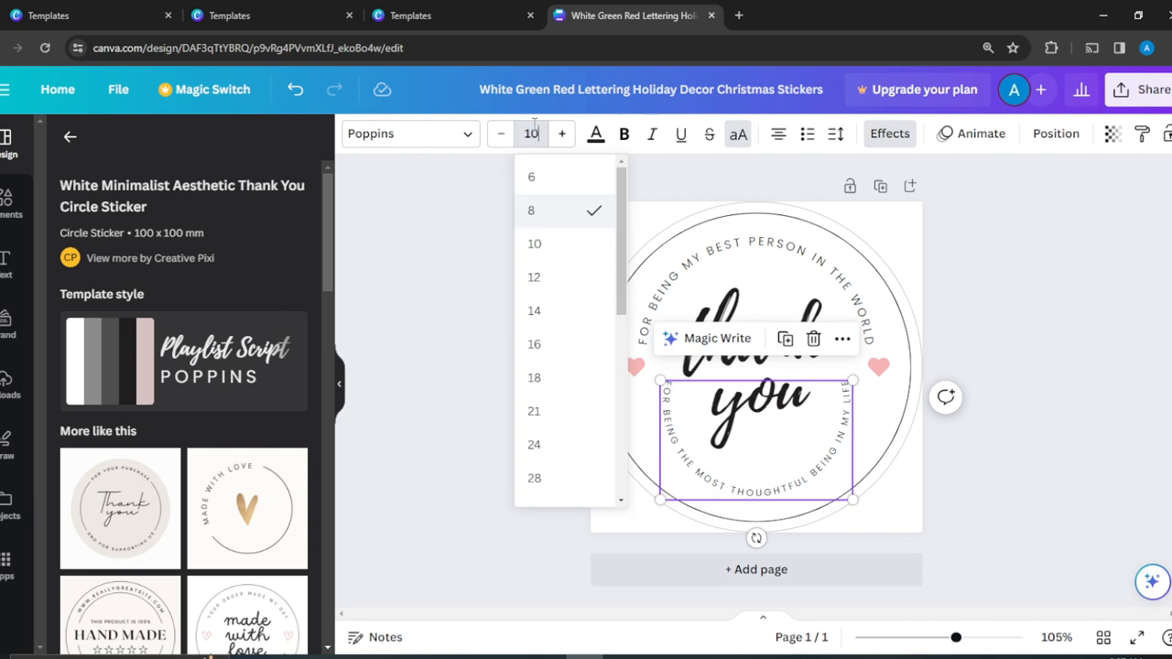
key(Return)
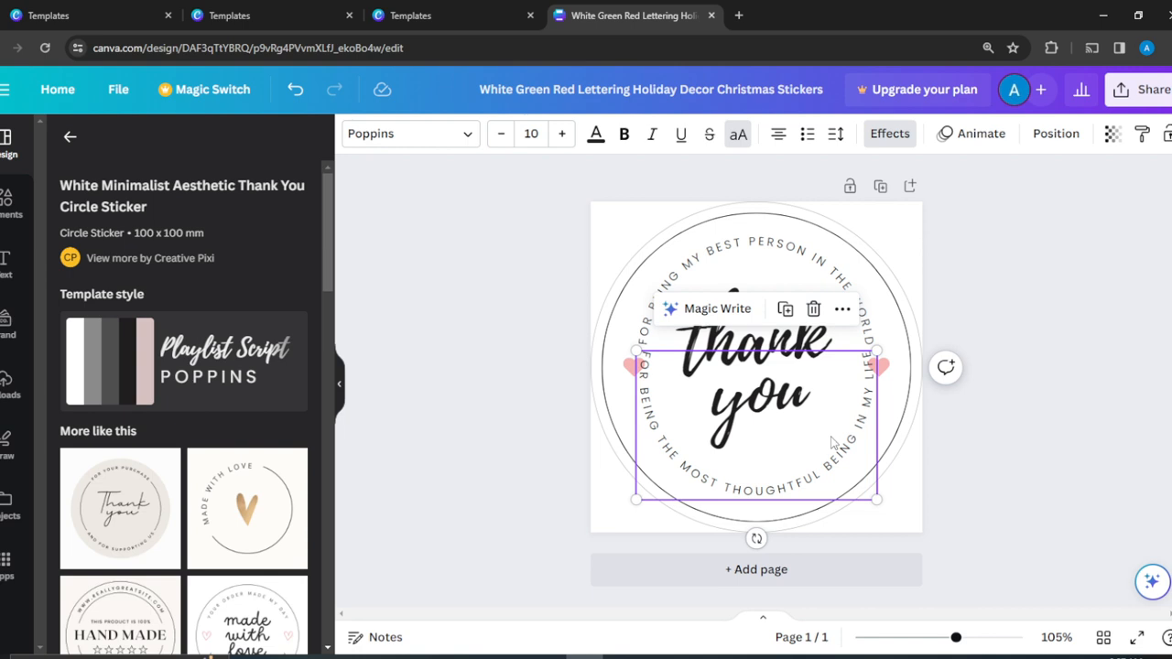
Move and resize the lower curved text to a font size of about 10.1 so it follows the inside of the circle's lower half
drag(833, 443, 822, 464)
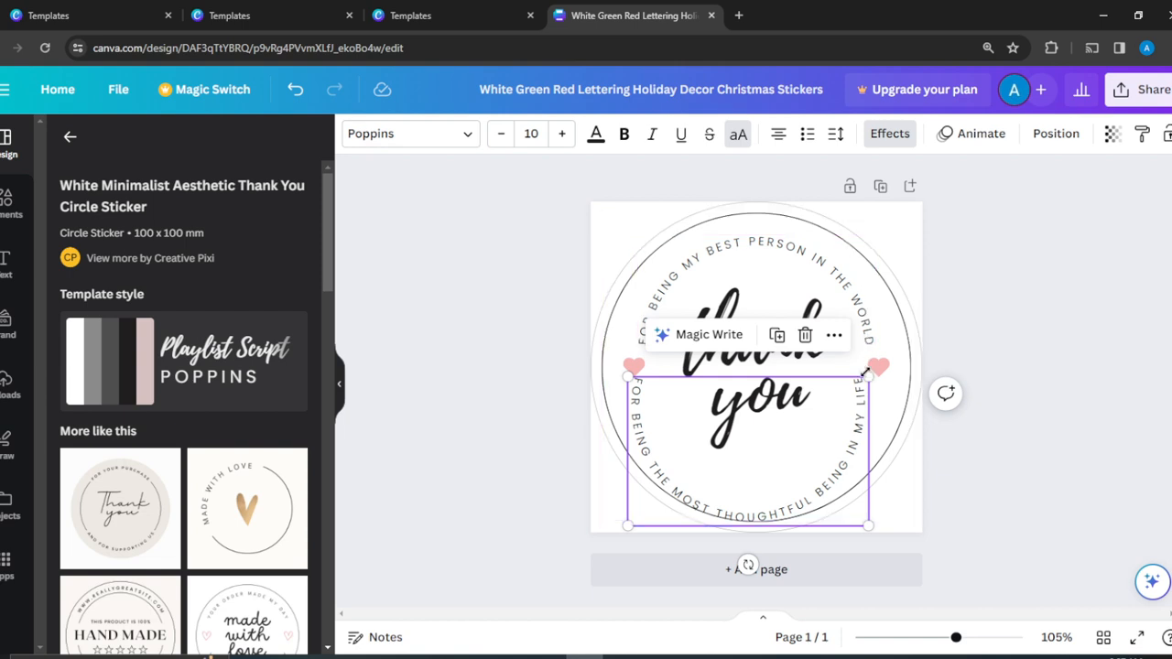
drag(867, 376, 891, 389)
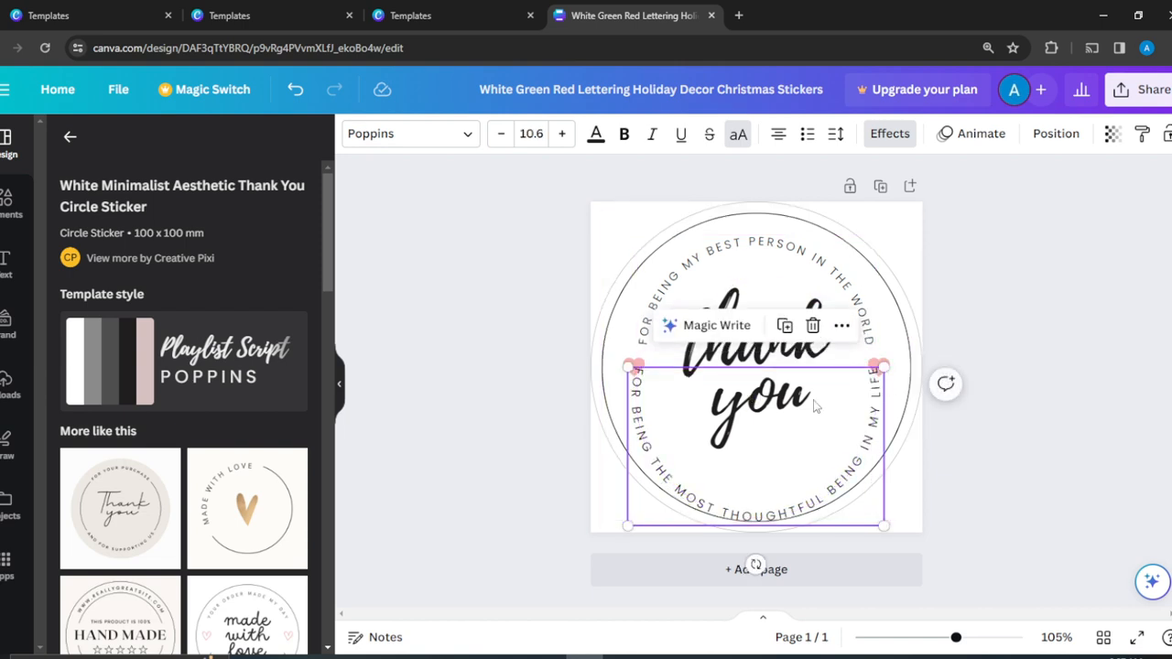
drag(818, 405, 814, 409)
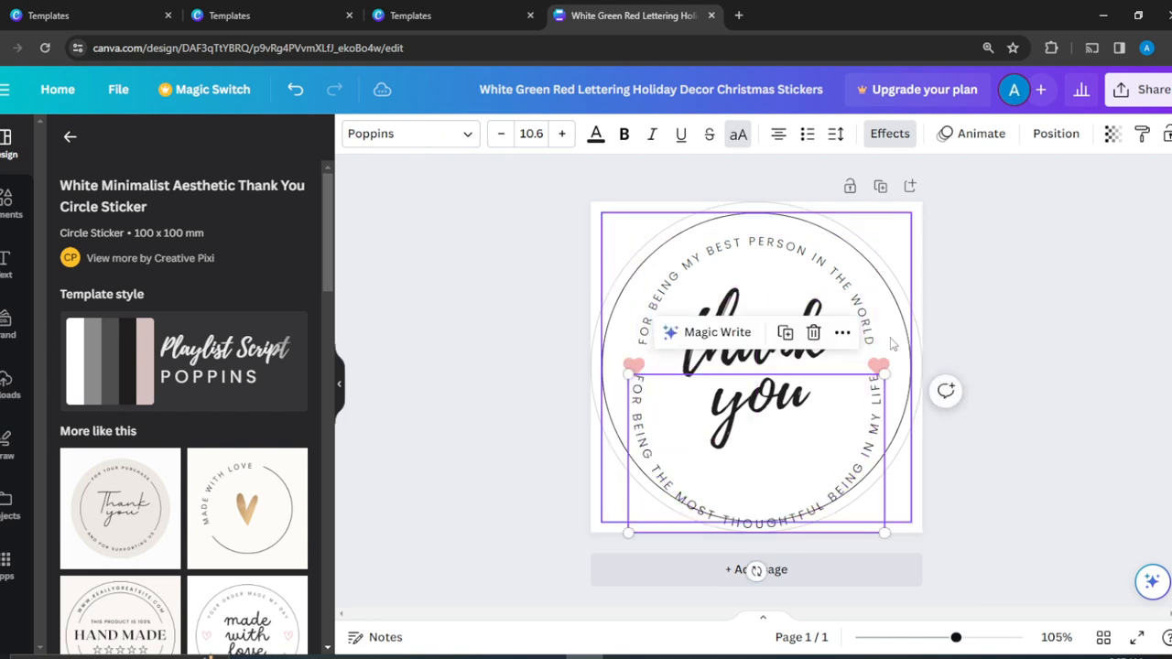
drag(879, 373, 876, 383)
drag(835, 434, 834, 417)
drag(879, 372, 877, 378)
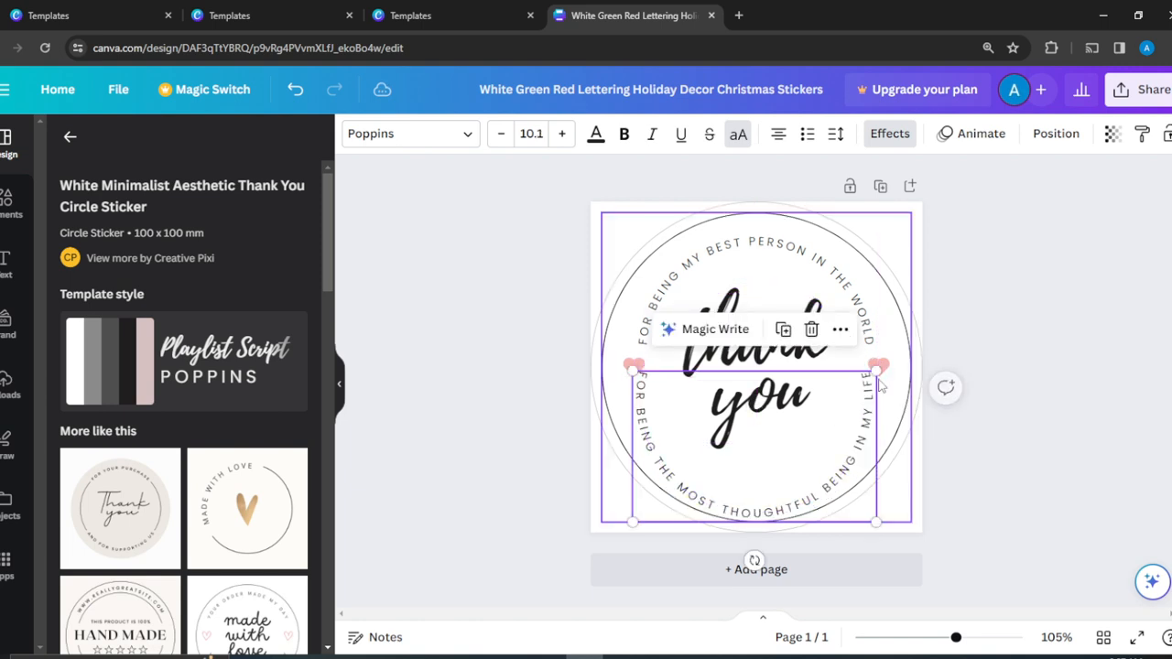
click(840, 411)
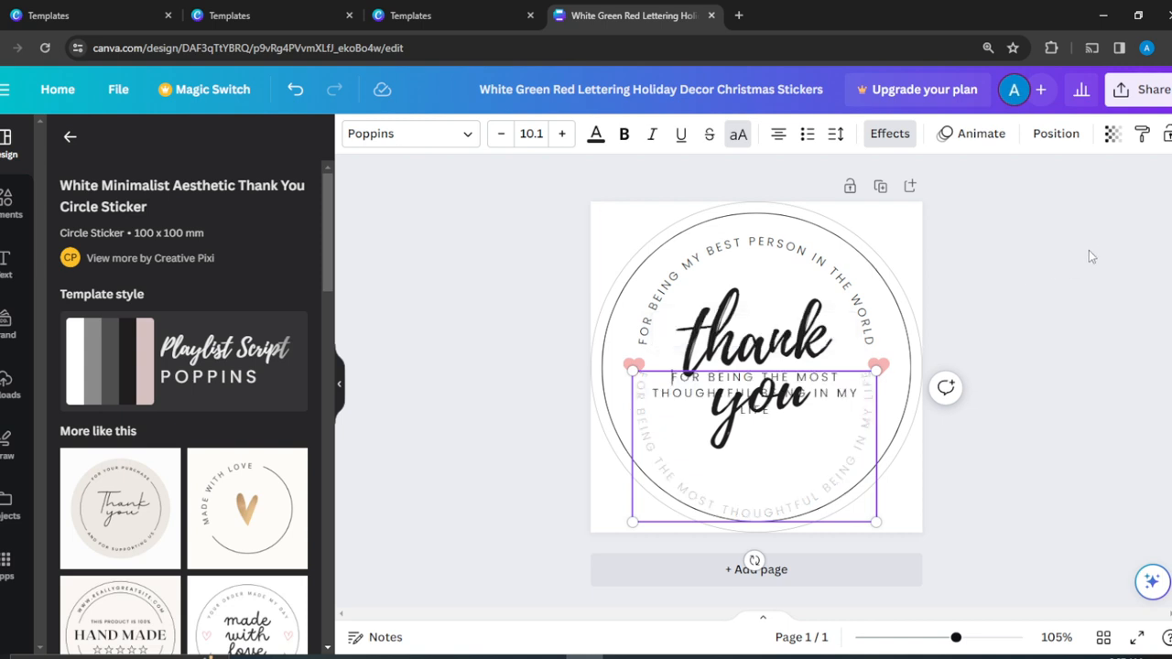
click(988, 292)
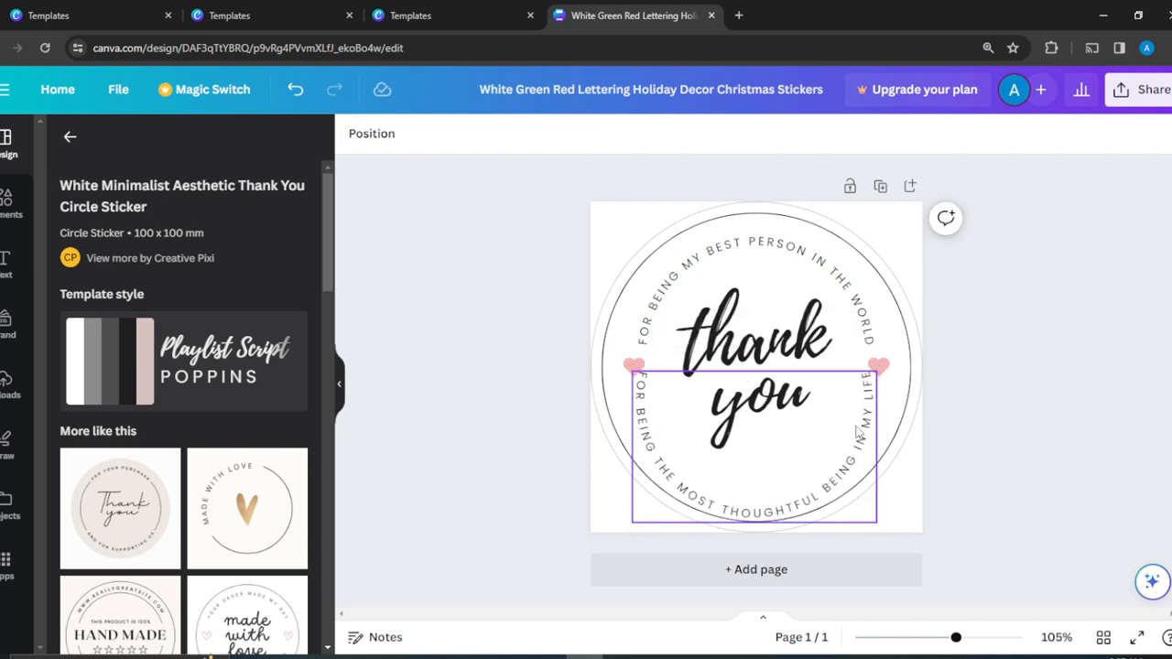
click(869, 393)
double_click(870, 392)
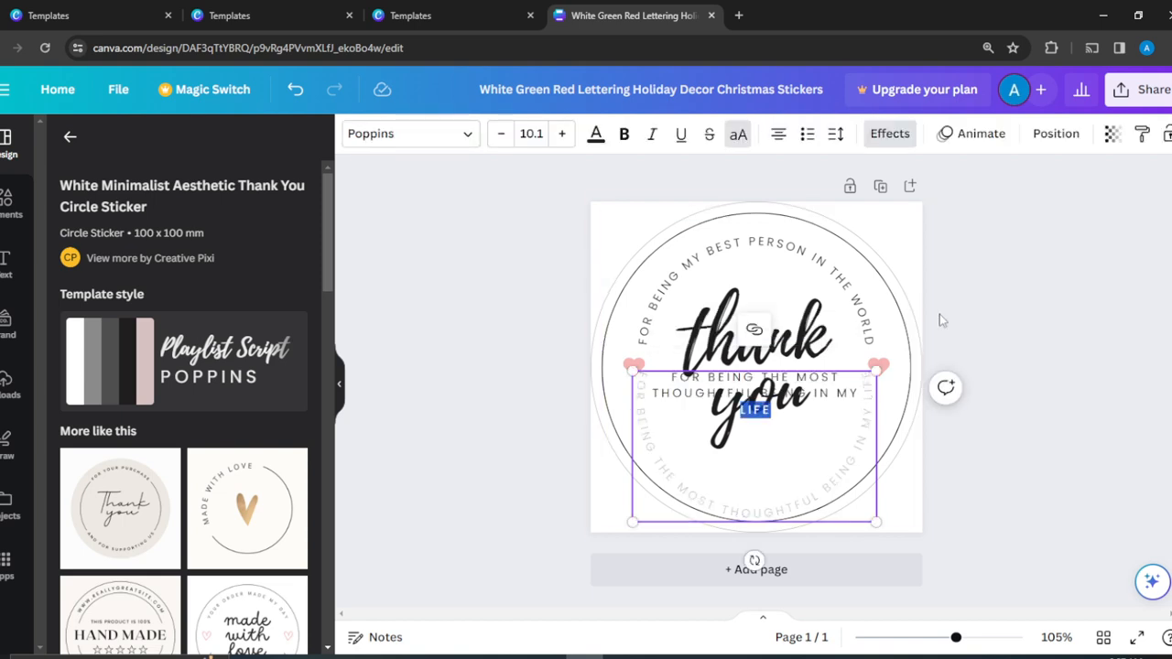
click(1067, 227)
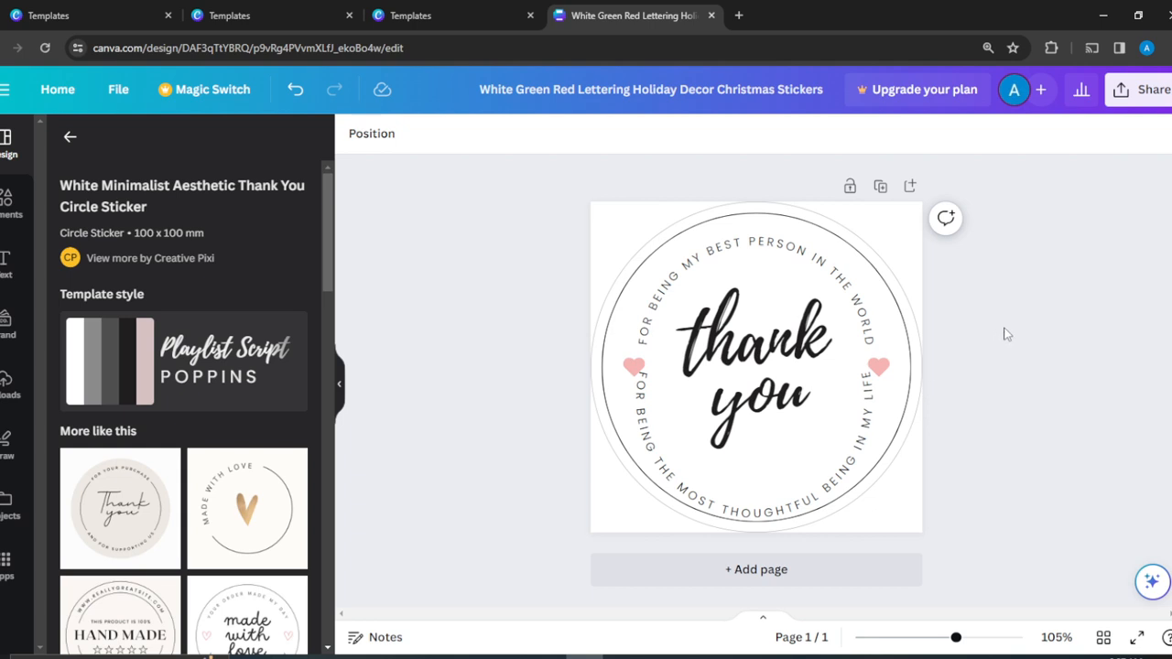
Move both pink hearts slightly inward and up into the gaps between the ends of the upper and lower curved texts
click(880, 368)
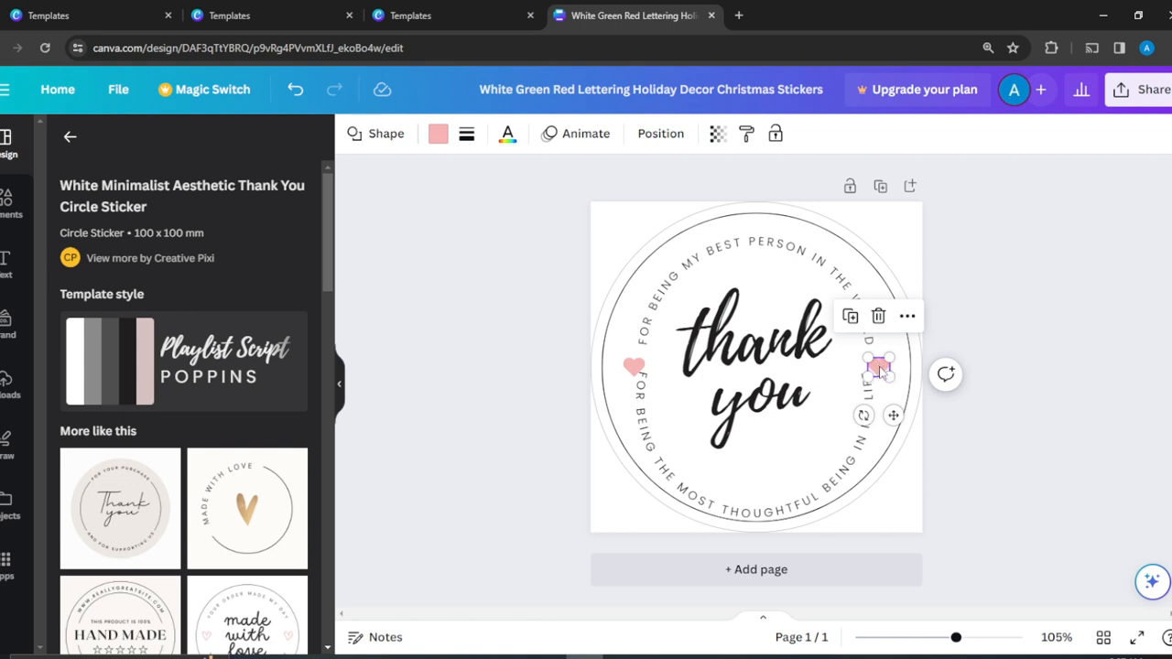
mouse_move(878, 369)
mouse_down()
mouse_move(882, 358)
mouse_move(868, 358)
mouse_up()
click(1105, 305)
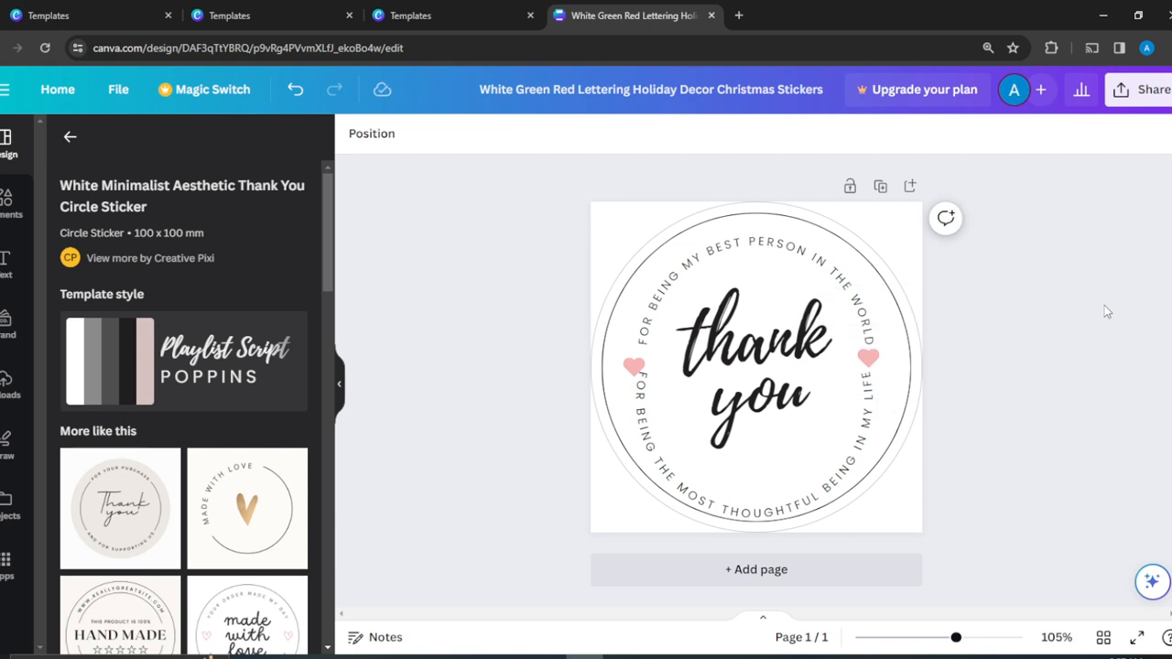
click(631, 366)
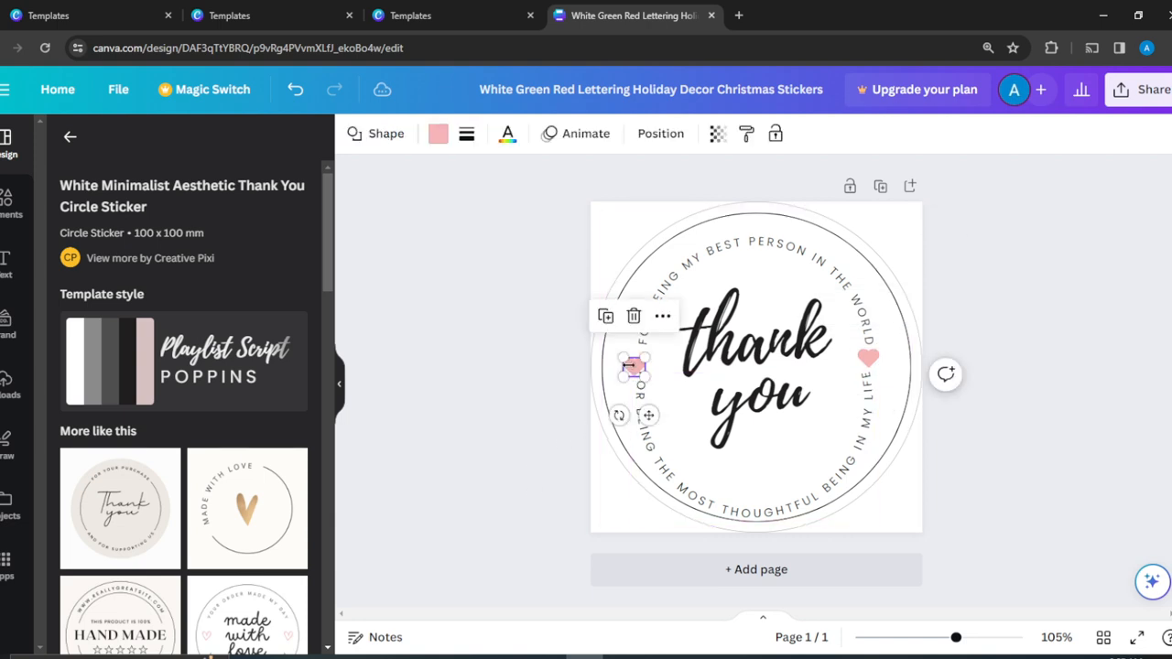
drag(631, 366, 642, 358)
click(1088, 243)
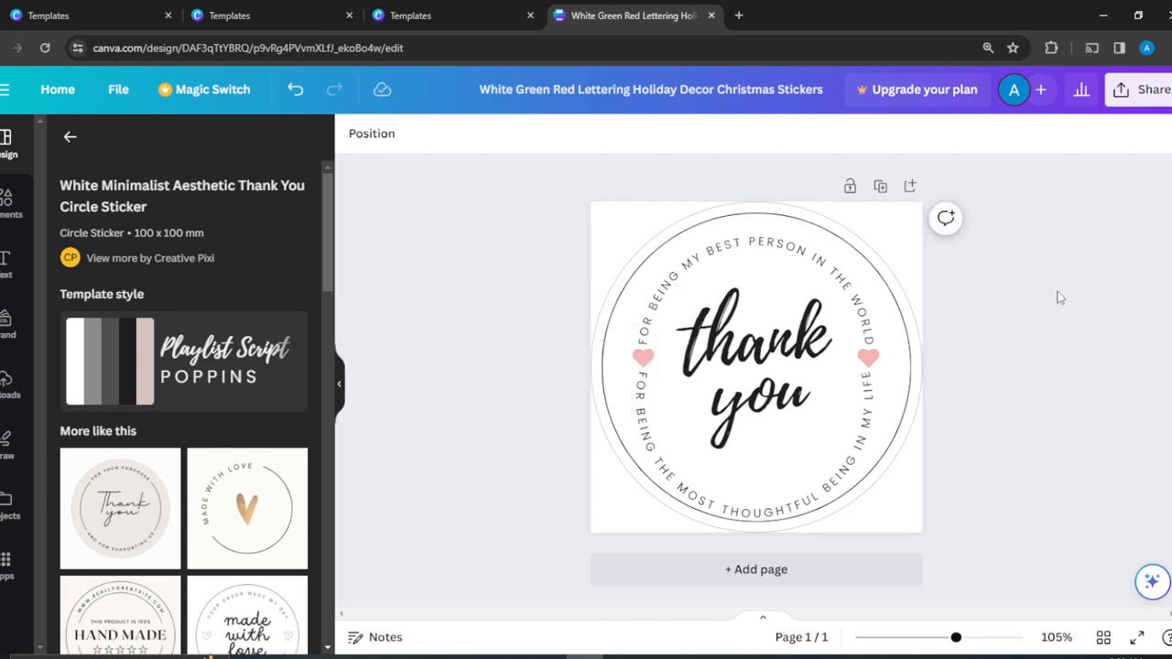
Fine-tune the right heart's position so it sits between "WORLD" and "LIFE", level with the left heart
click(868, 358)
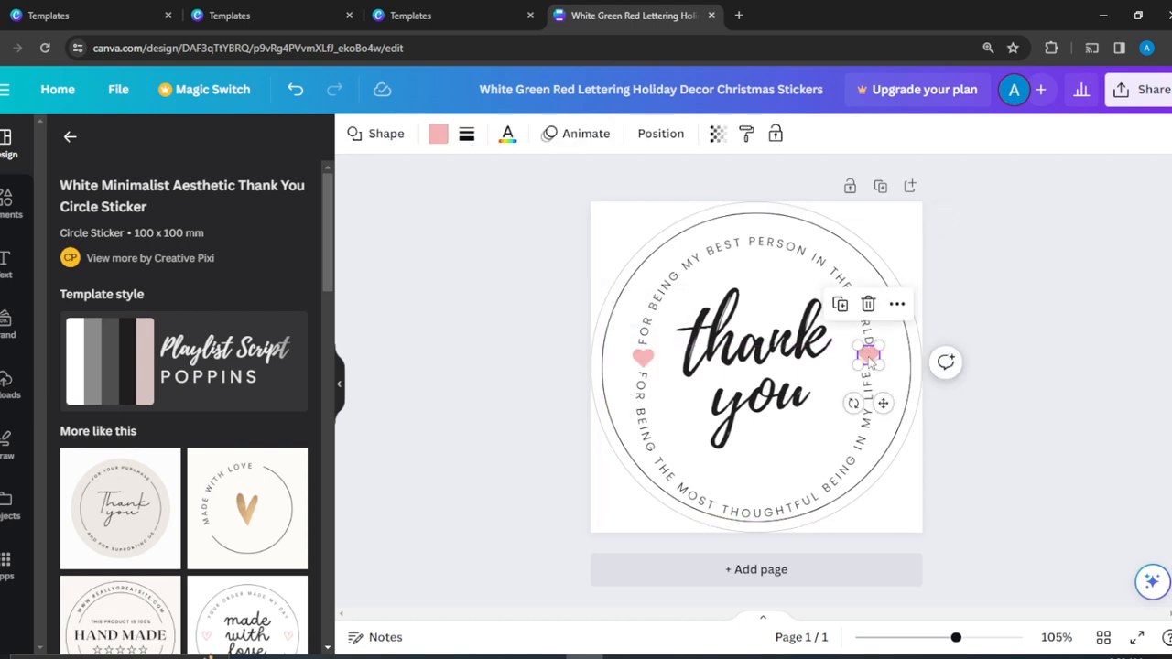
click(1065, 257)
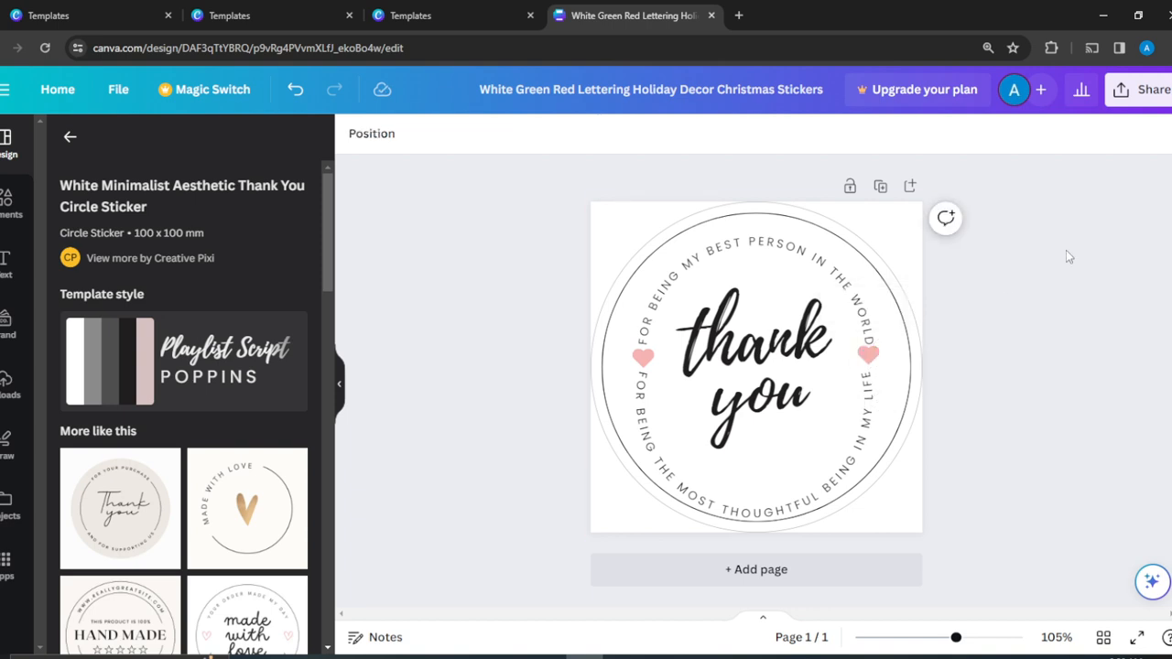
click(871, 359)
drag(873, 362, 865, 357)
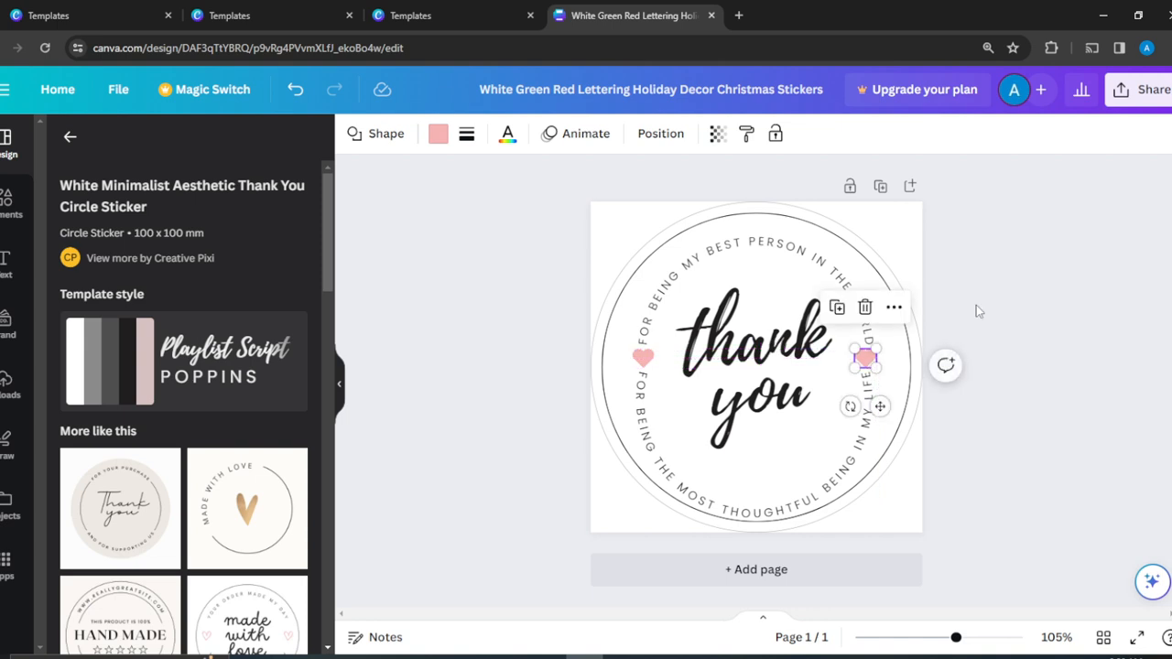
click(1052, 288)
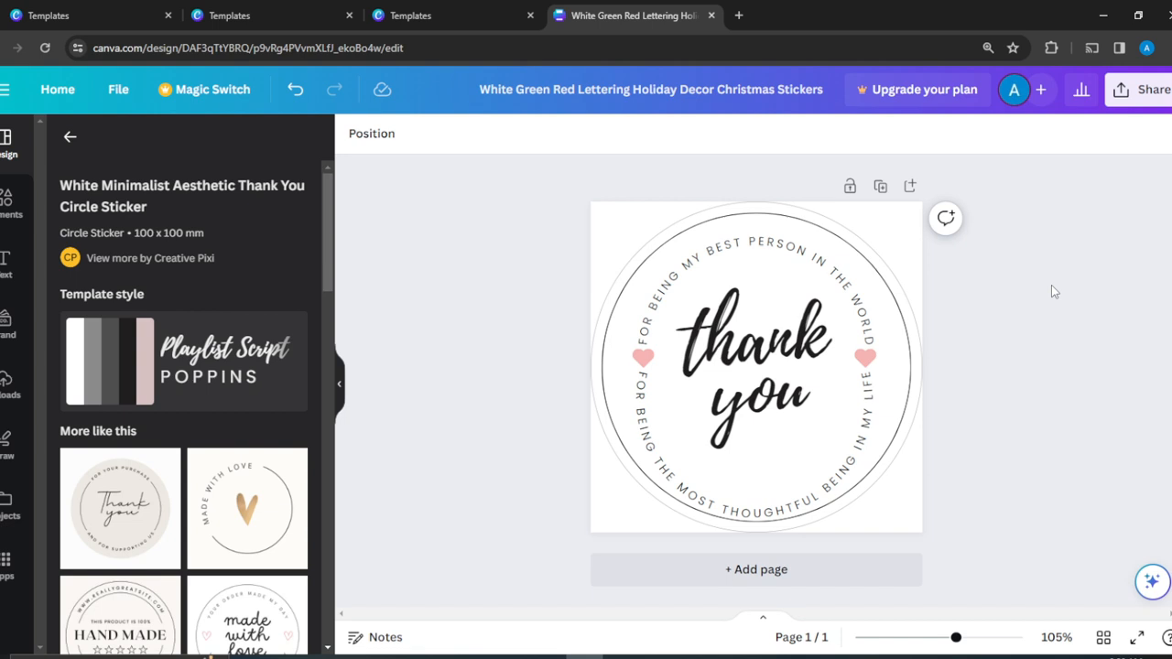
Stretch the black circle outline slightly downward so its lower edge sits nearer the faint outer circle
click(767, 216)
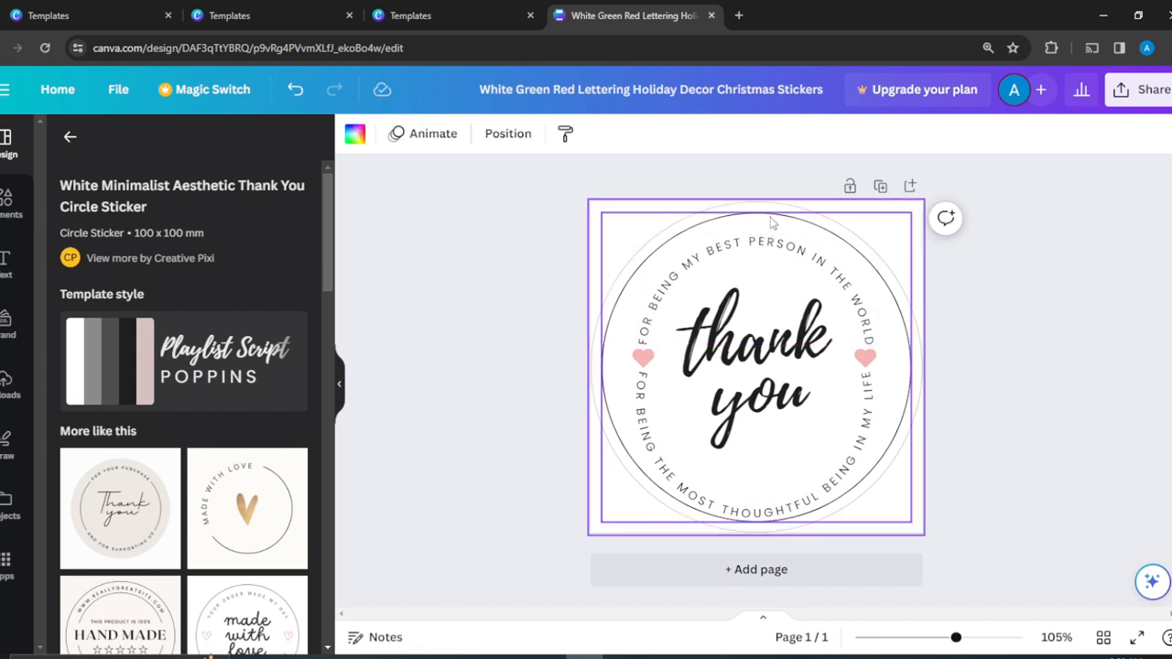
click(771, 222)
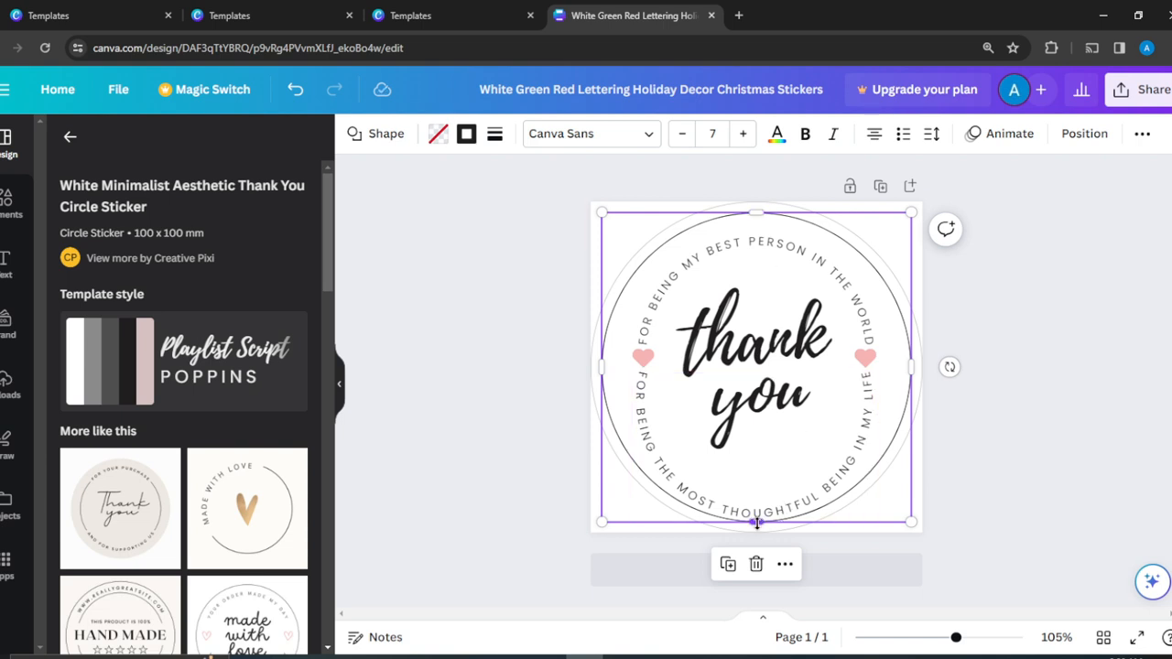
drag(756, 522, 756, 529)
click(1023, 293)
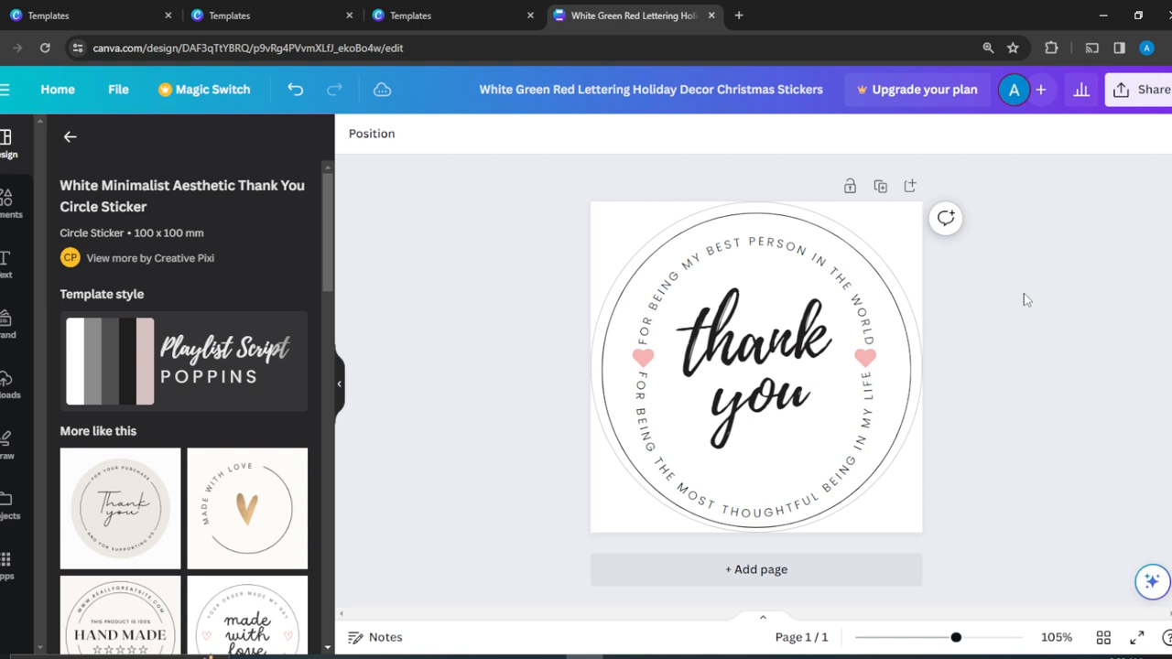
click(897, 266)
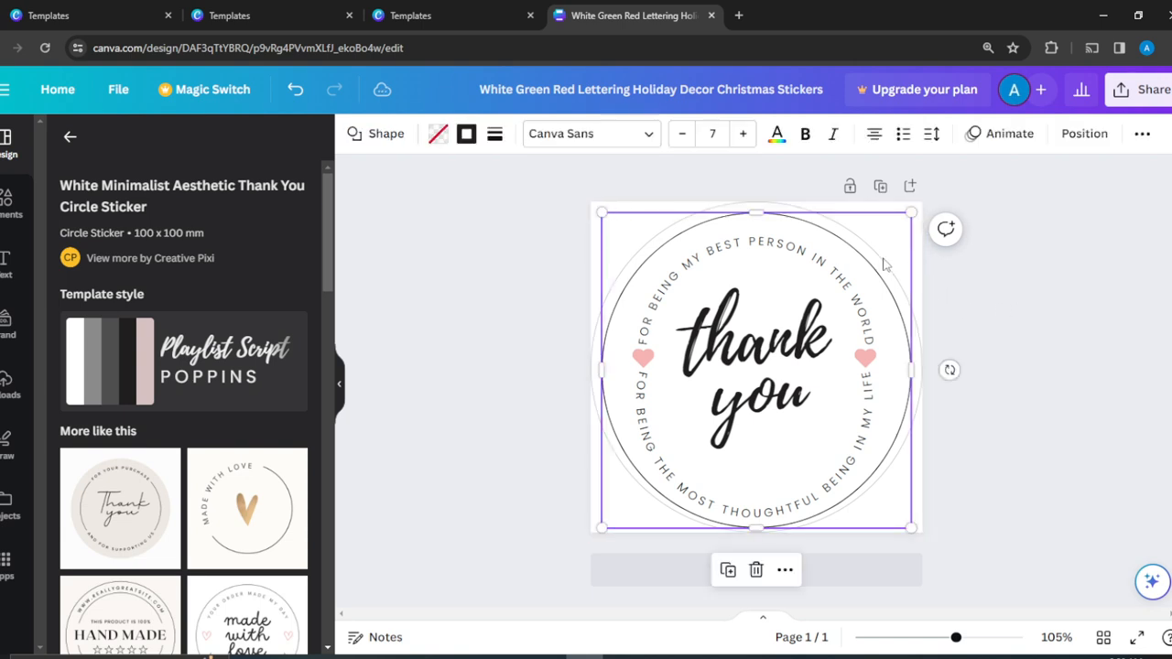
click(1049, 359)
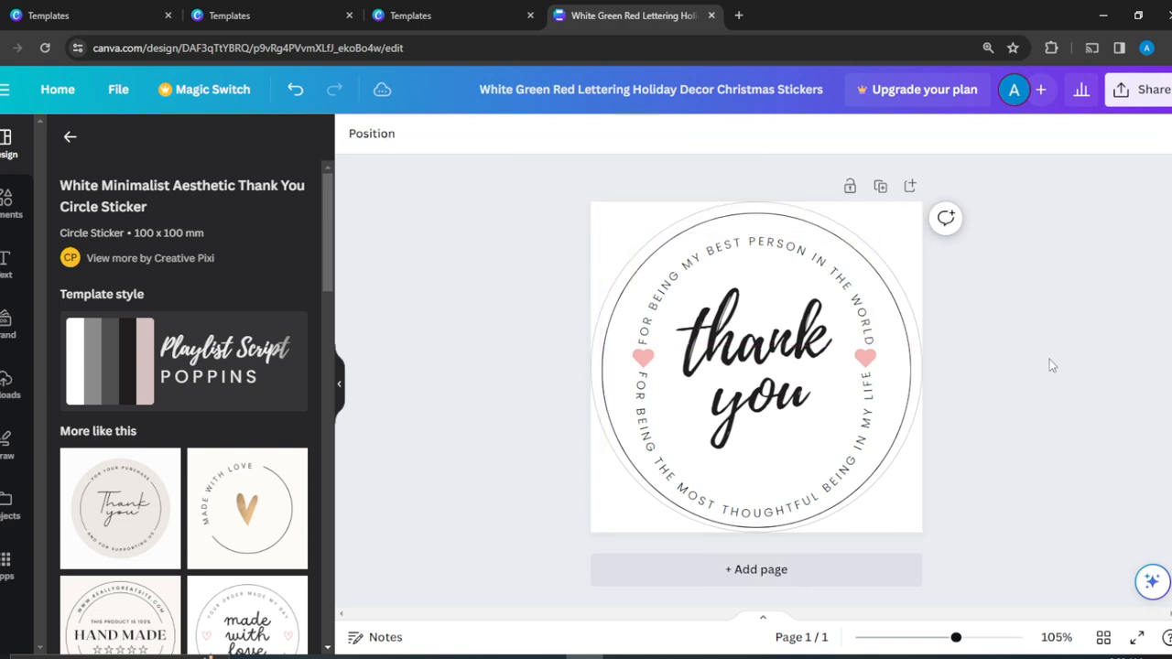
click(895, 465)
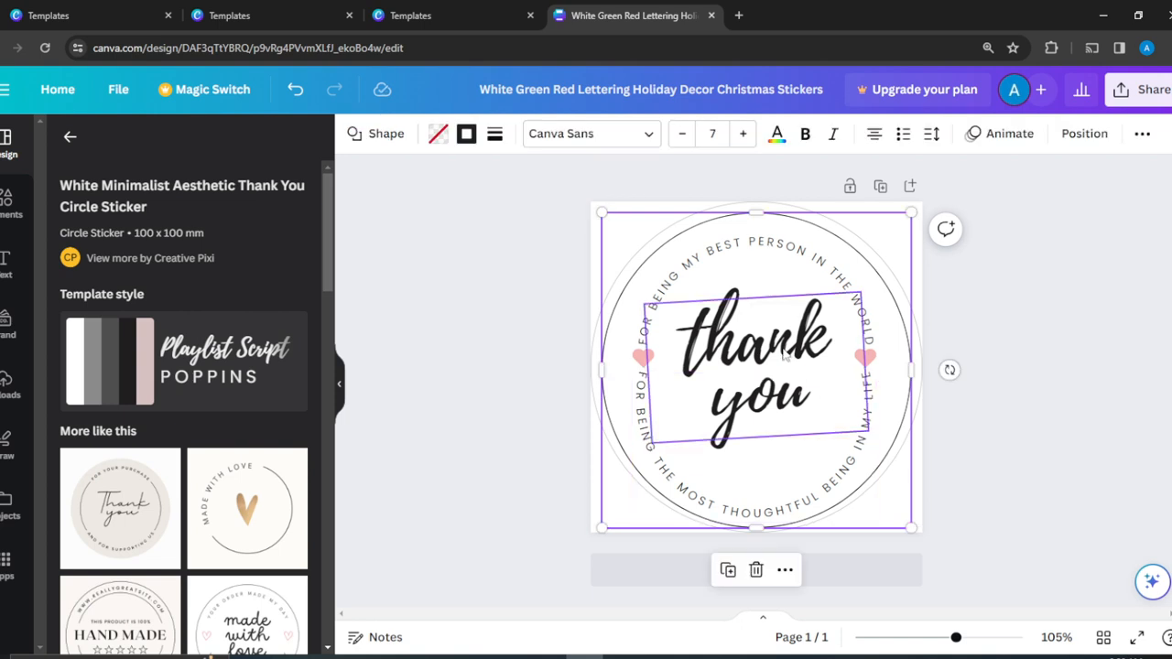
click(769, 206)
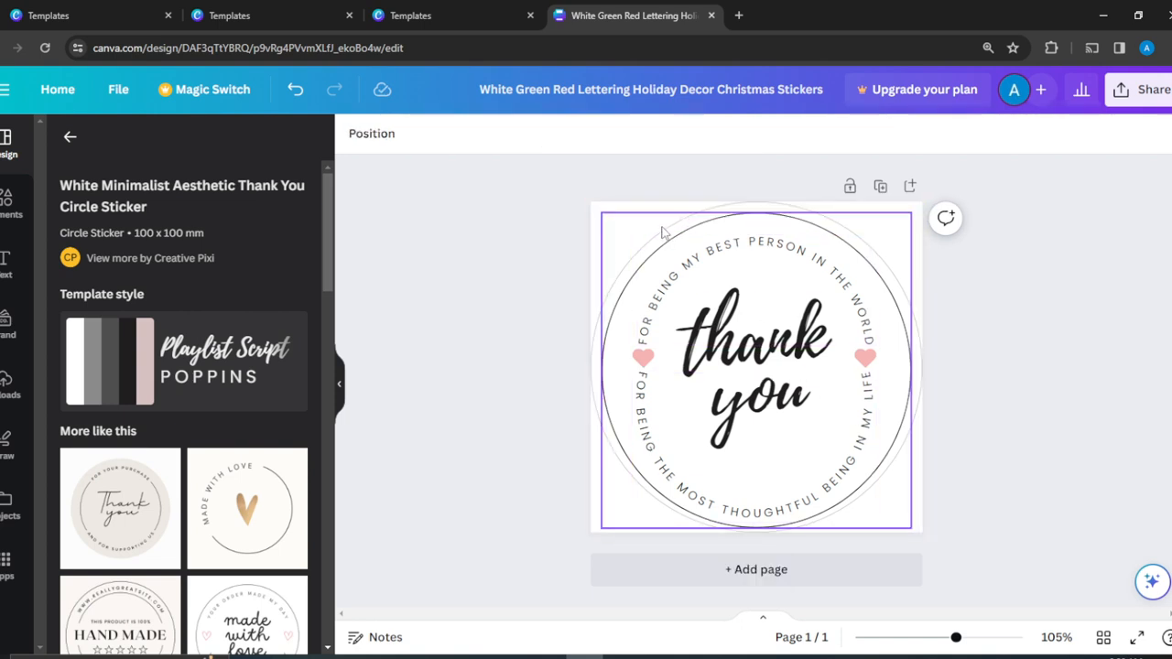
click(605, 437)
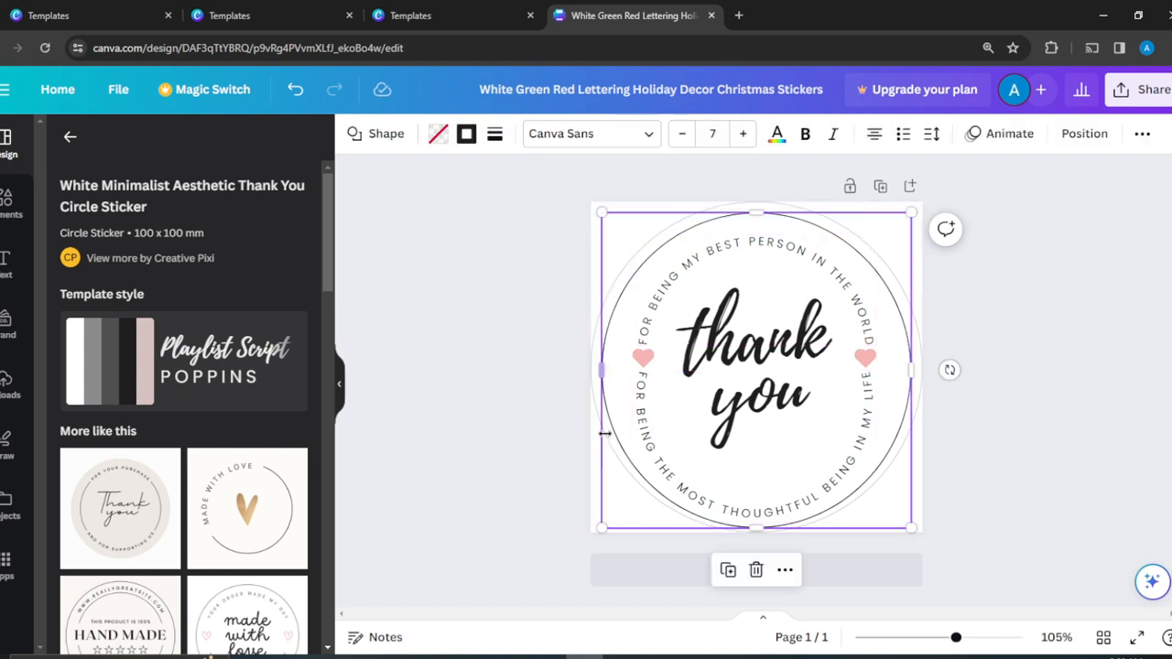
click(1095, 269)
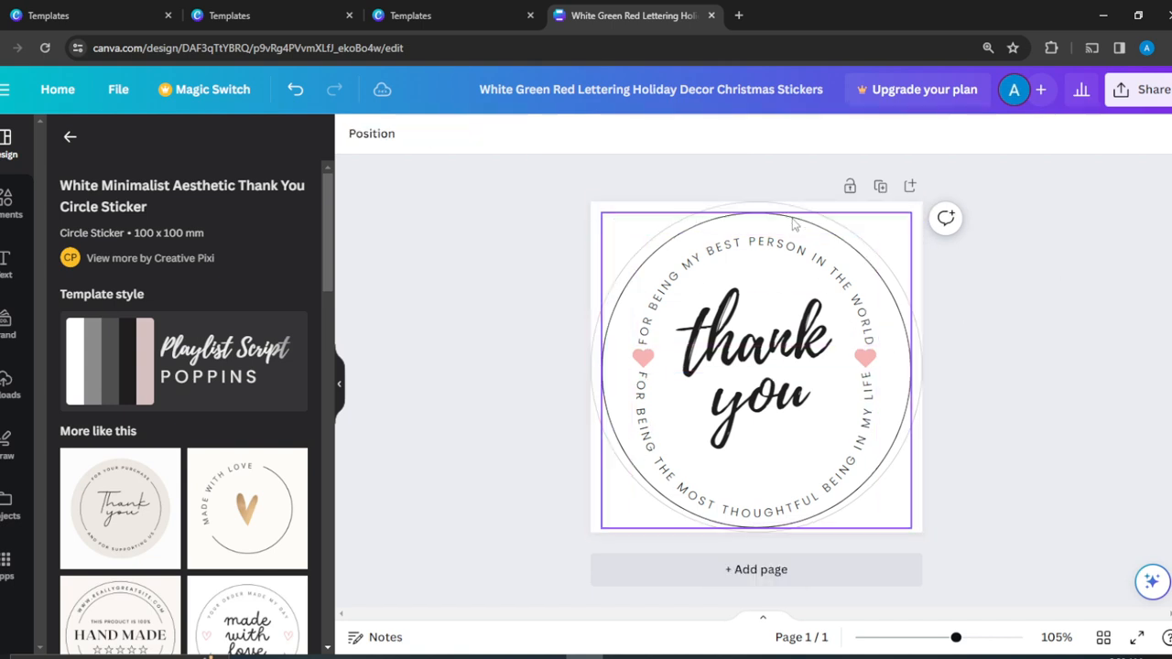
Move the black circle outline aside and try to select the faint outer circle behind it
drag(805, 227, 915, 205)
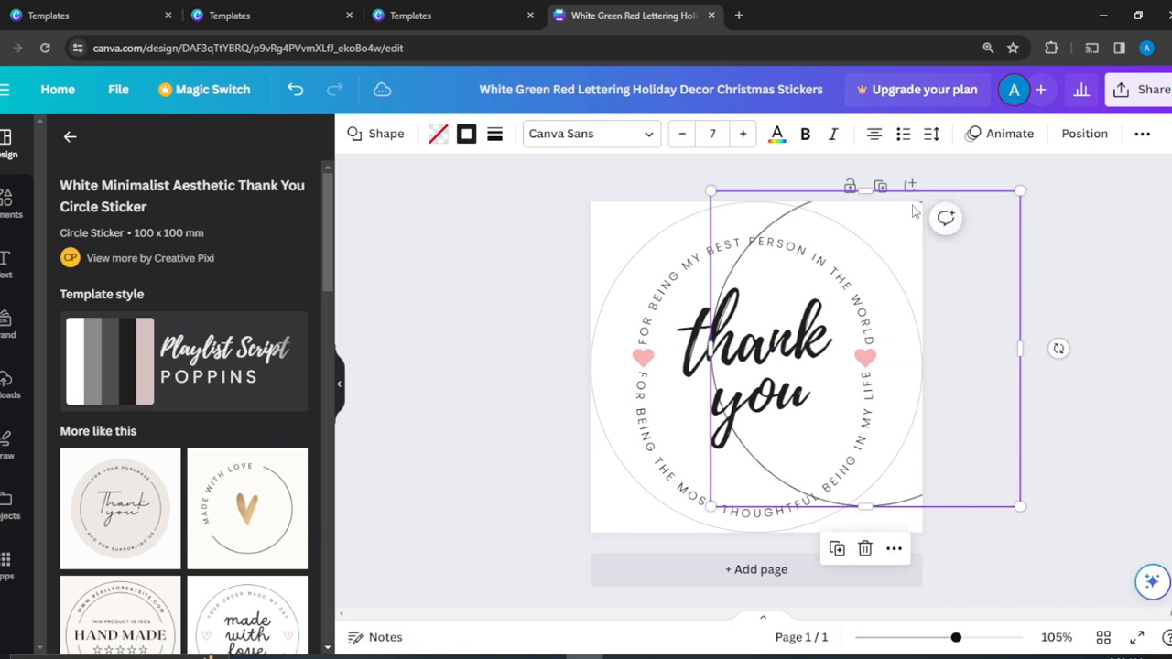
click(612, 289)
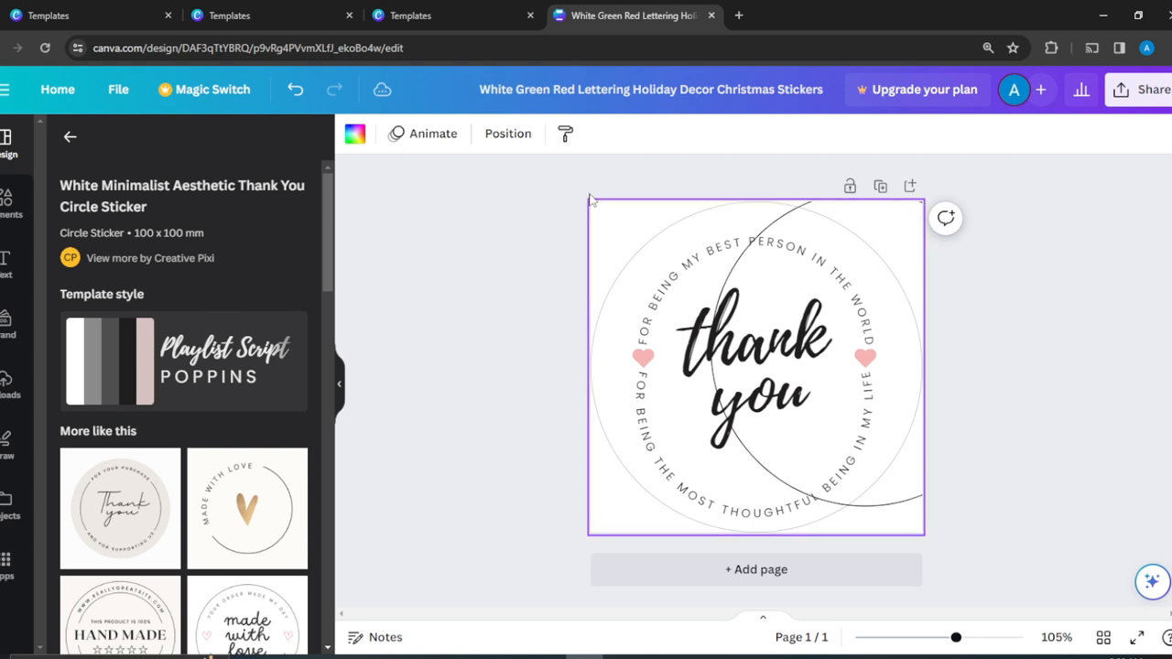
drag(632, 253, 570, 241)
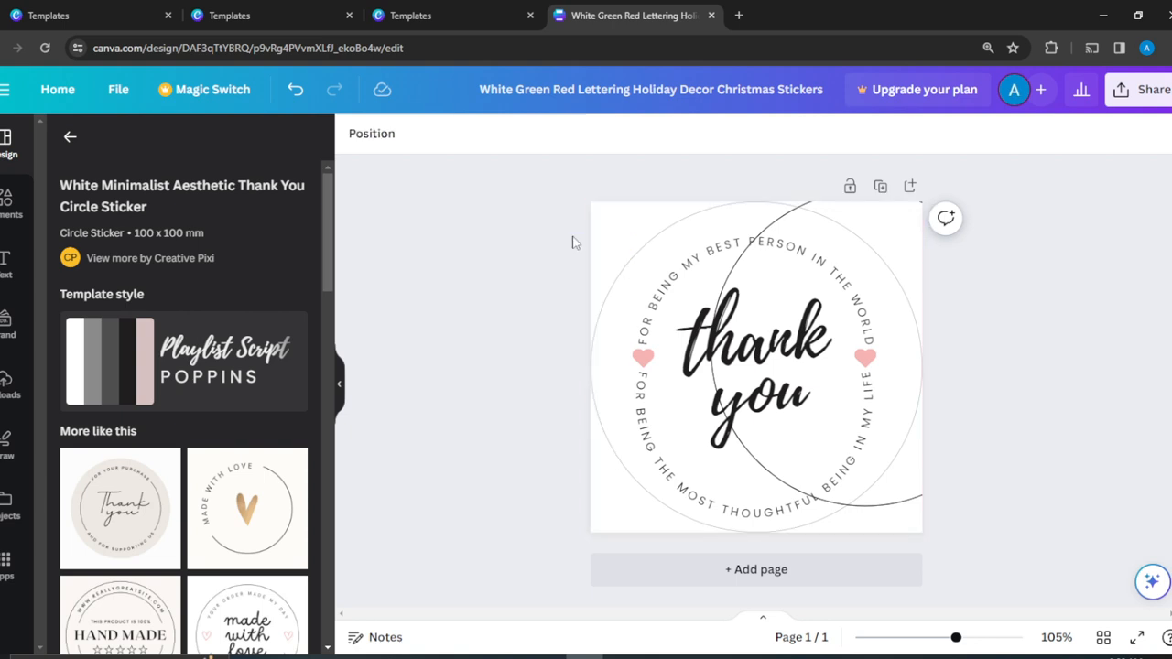
drag(631, 297, 552, 221)
click(707, 217)
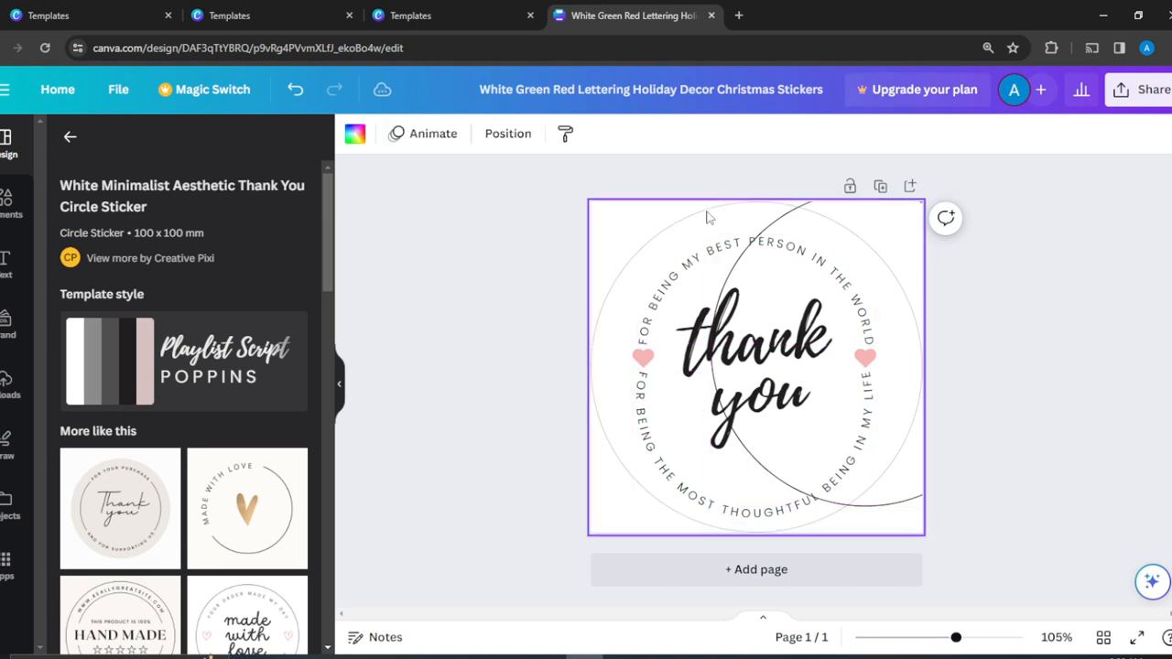
click(705, 243)
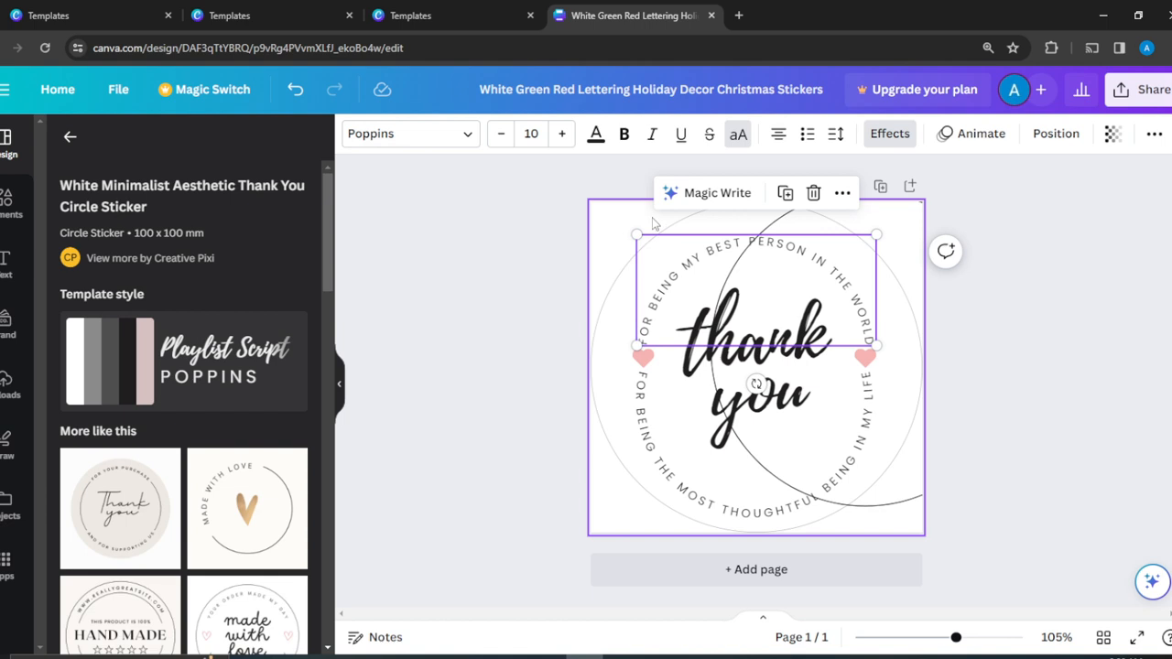
Try a light grey page background, and set it back to white
click(654, 223)
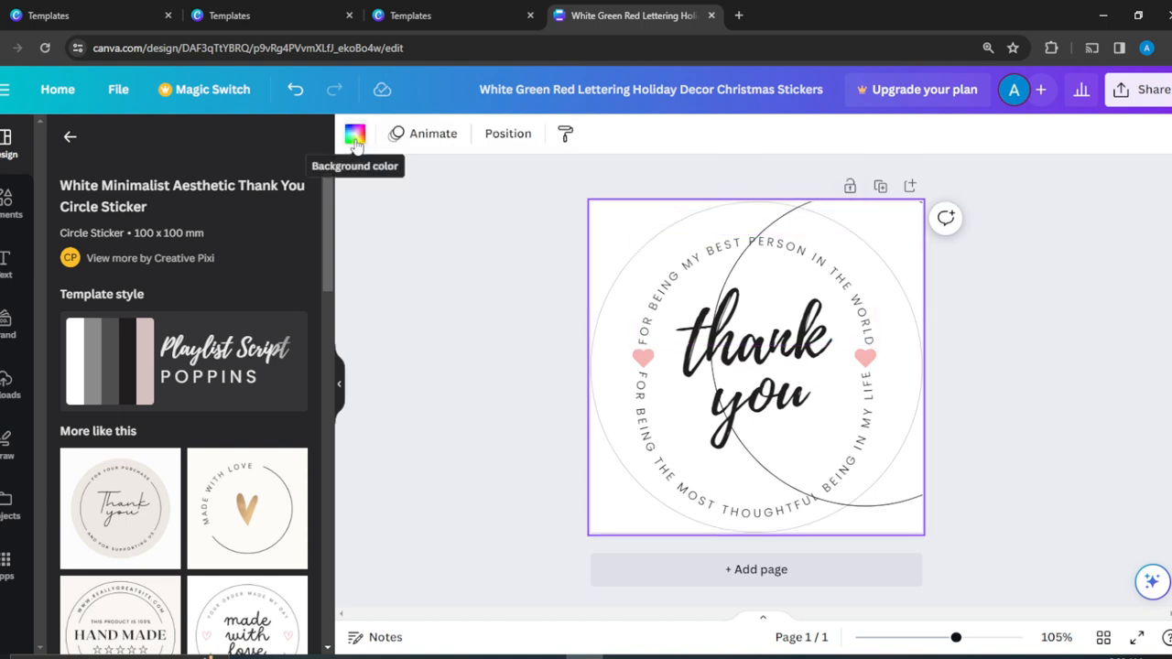
click(354, 134)
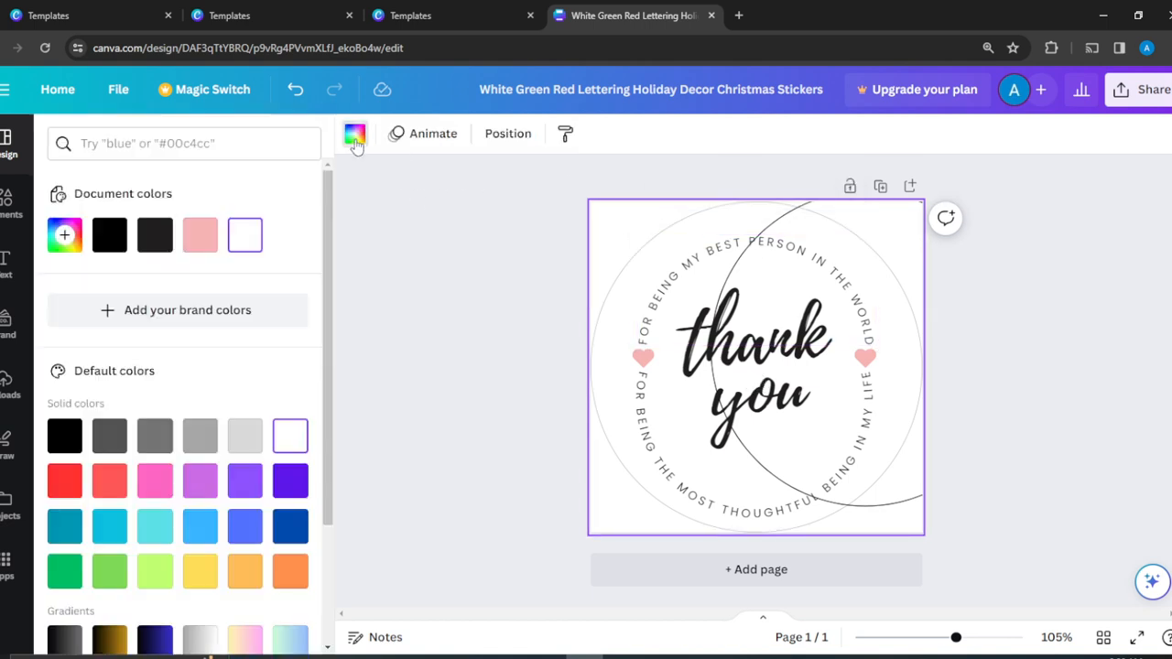
click(243, 435)
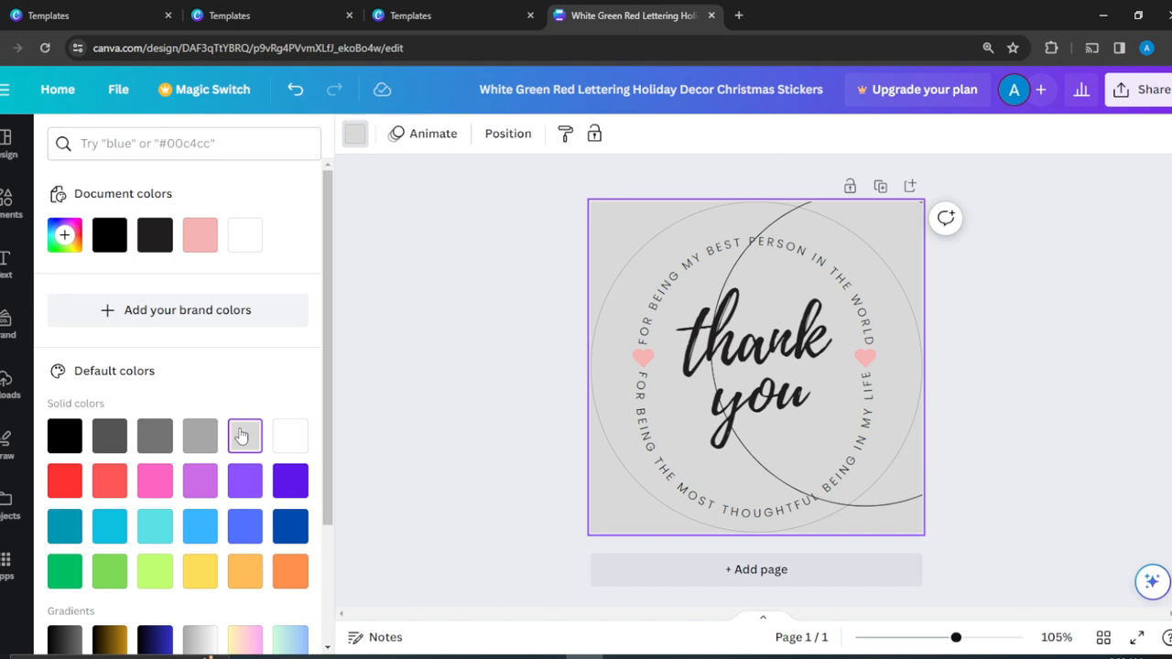
click(244, 239)
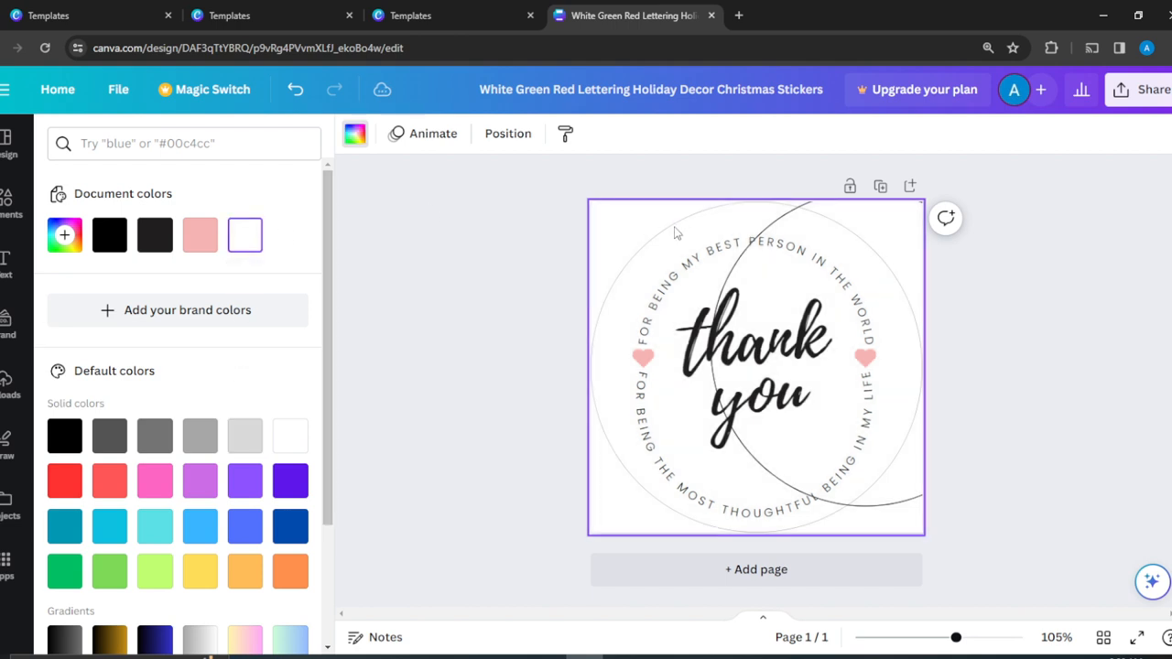
Undo the page background colour changes and the sideways move of the black circle outline
click(685, 255)
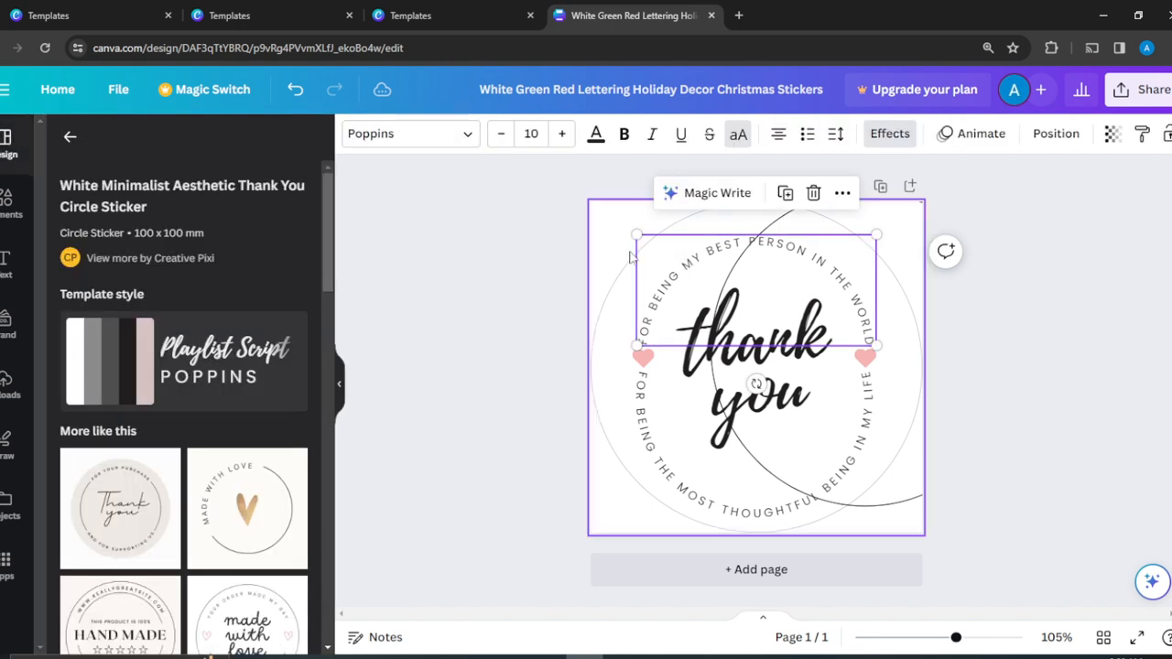
click(620, 286)
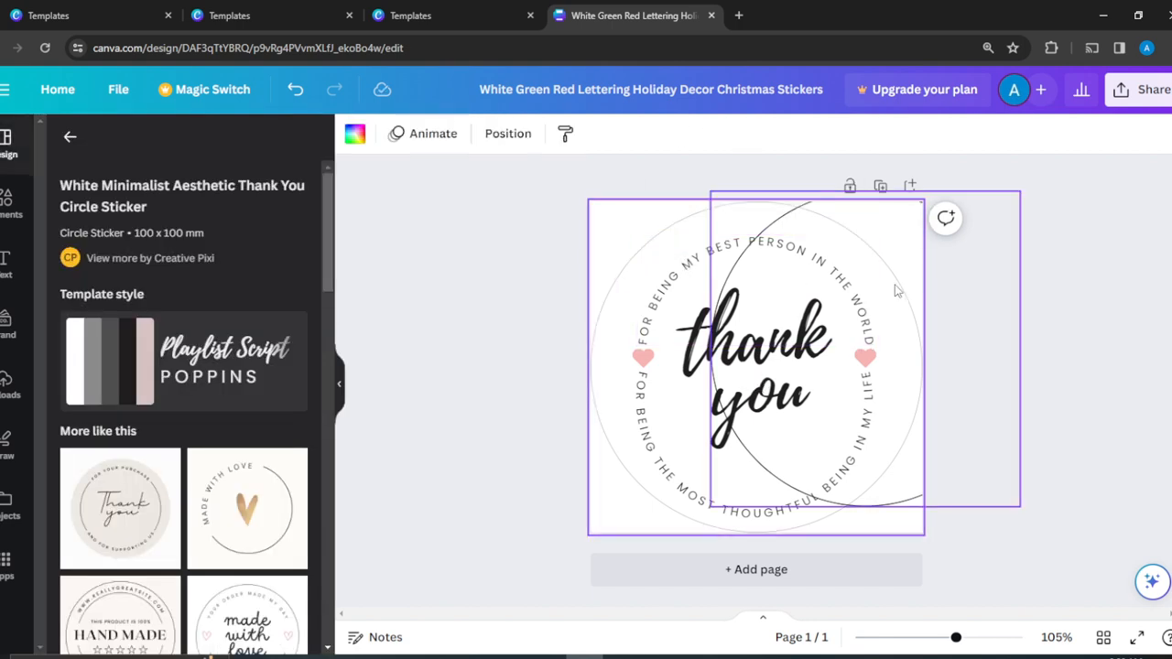
key(ctrl+z)
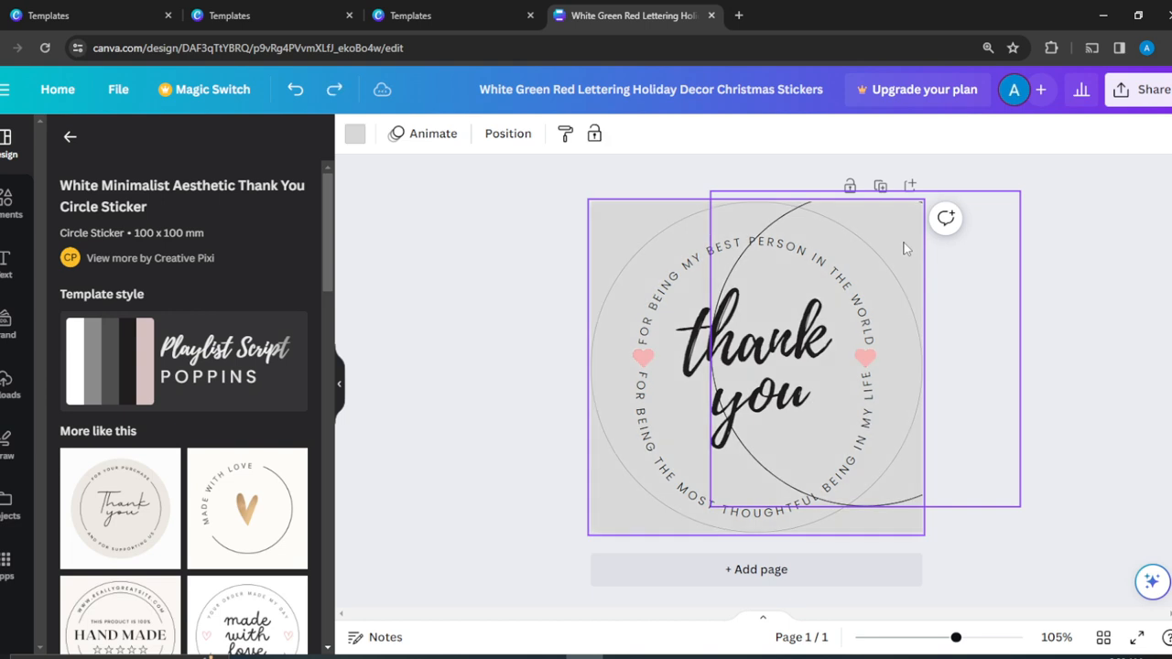
key(ctrl+y)
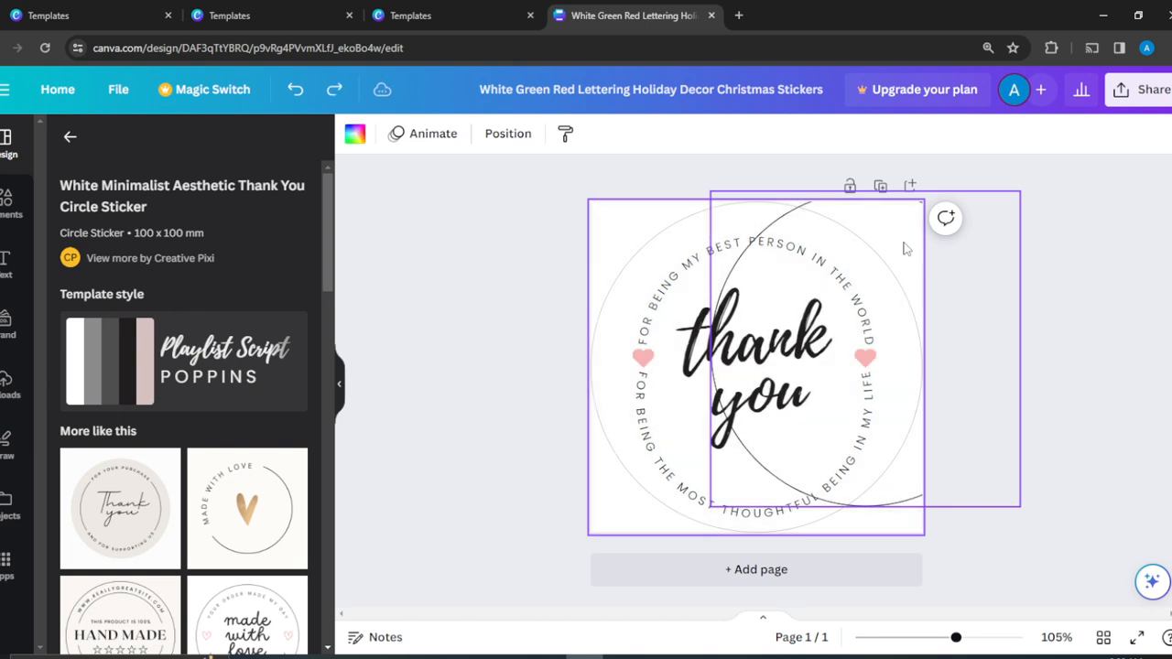
click(975, 380)
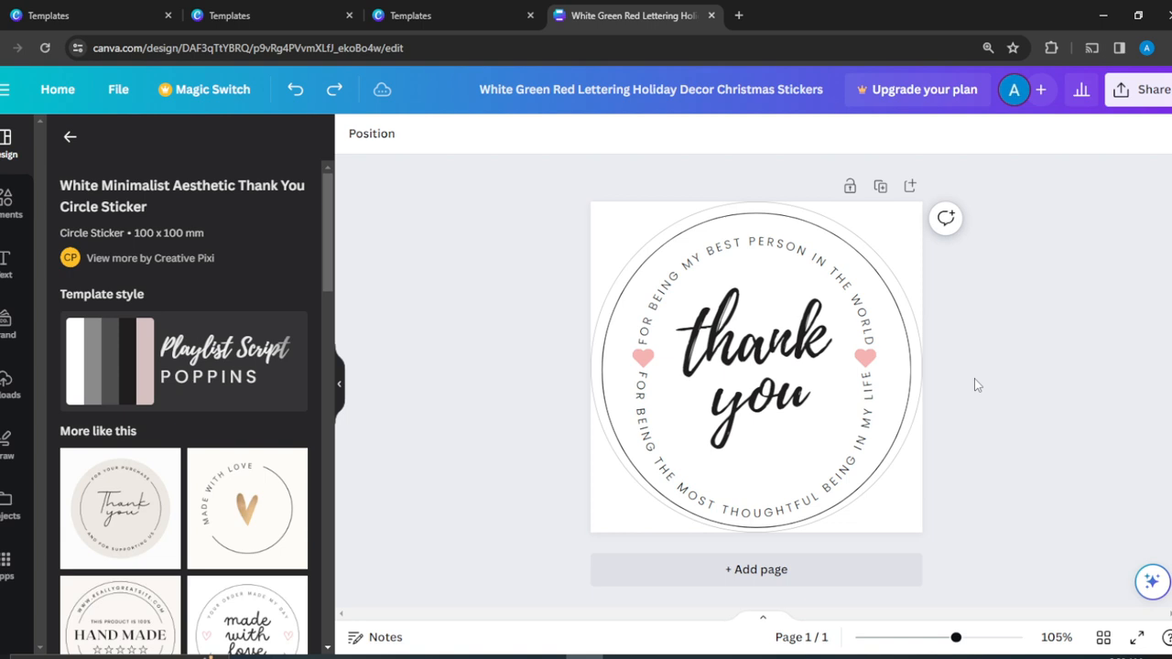
click(886, 225)
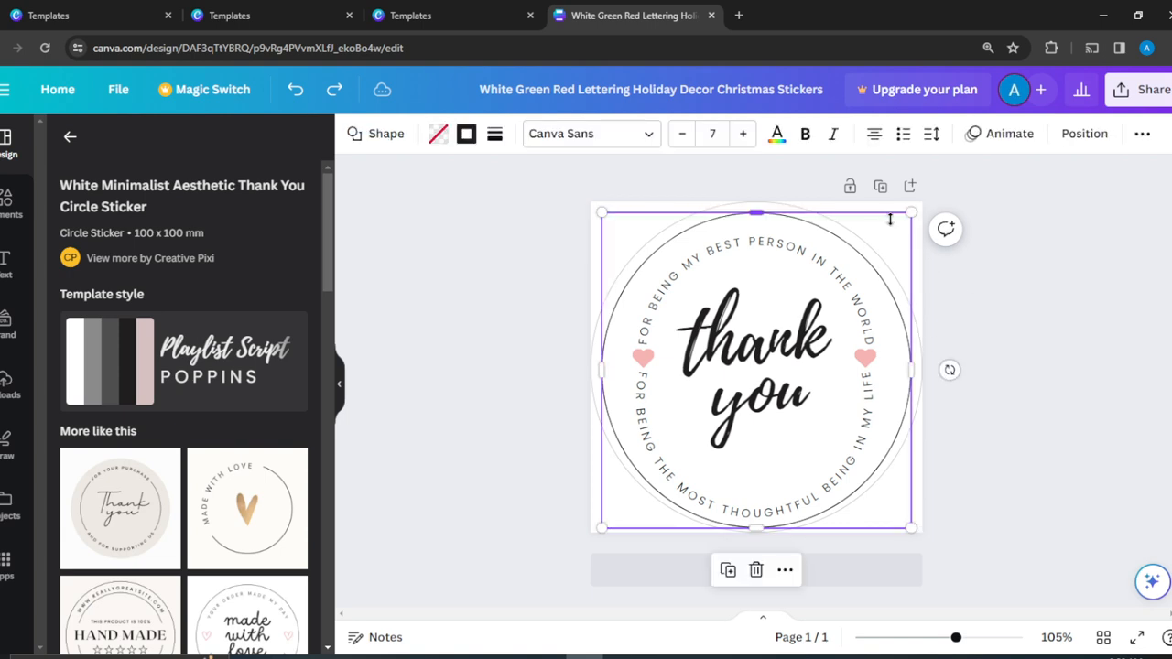
click(1067, 273)
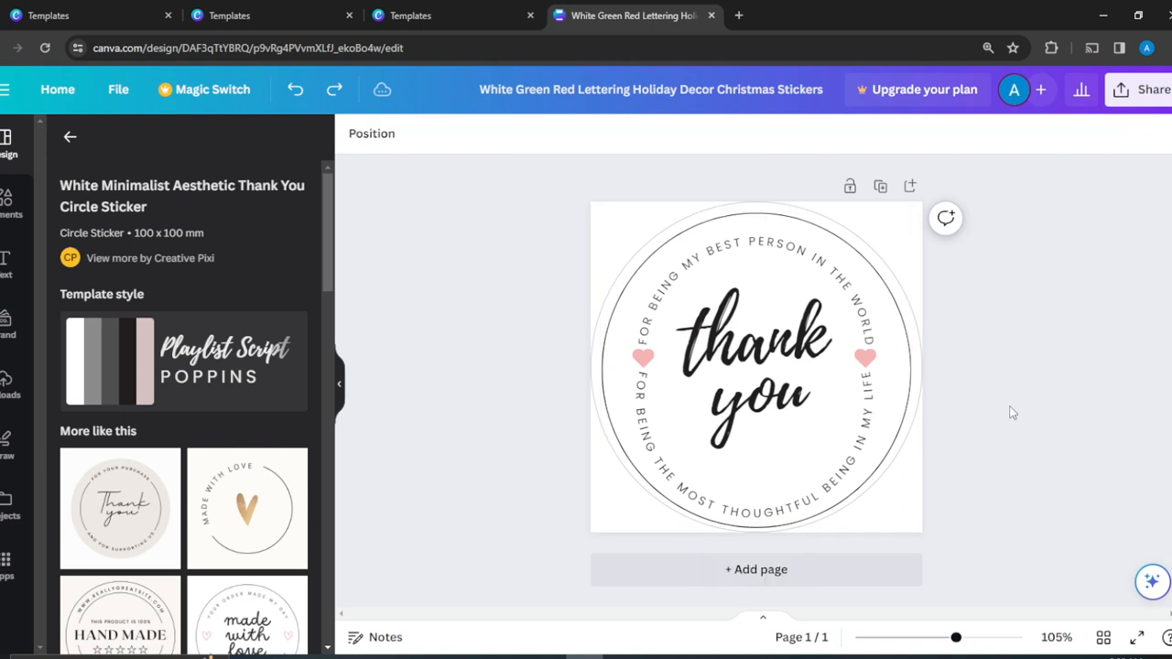
click(914, 528)
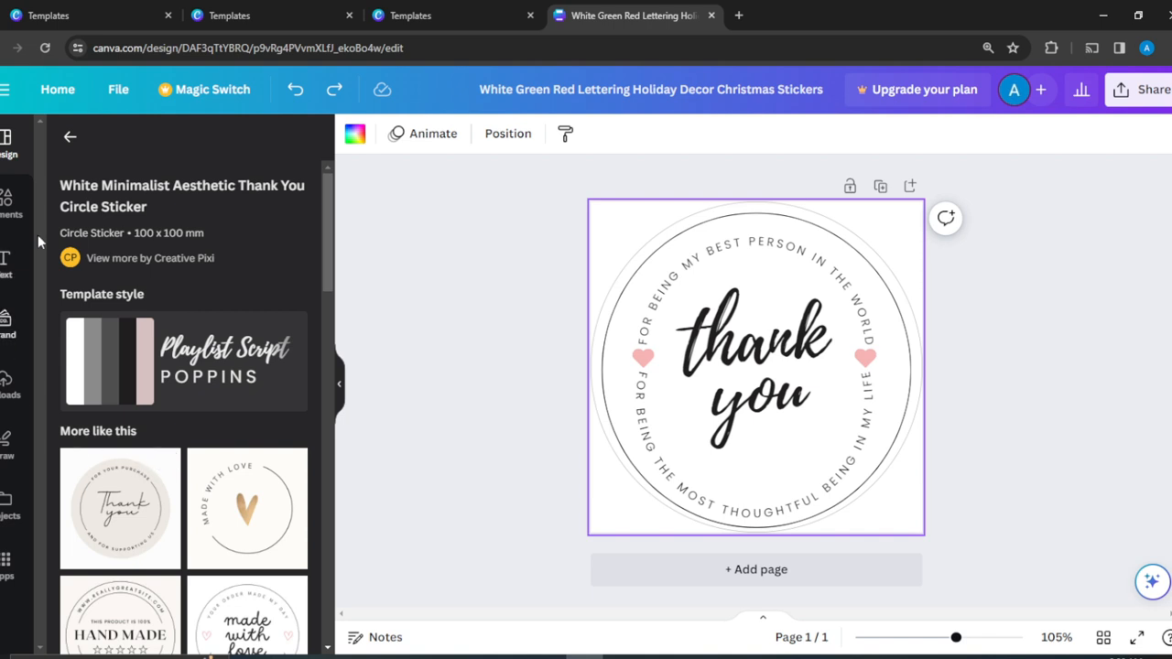
Search the elements for "blue background" and show all matching graphics
click(7, 202)
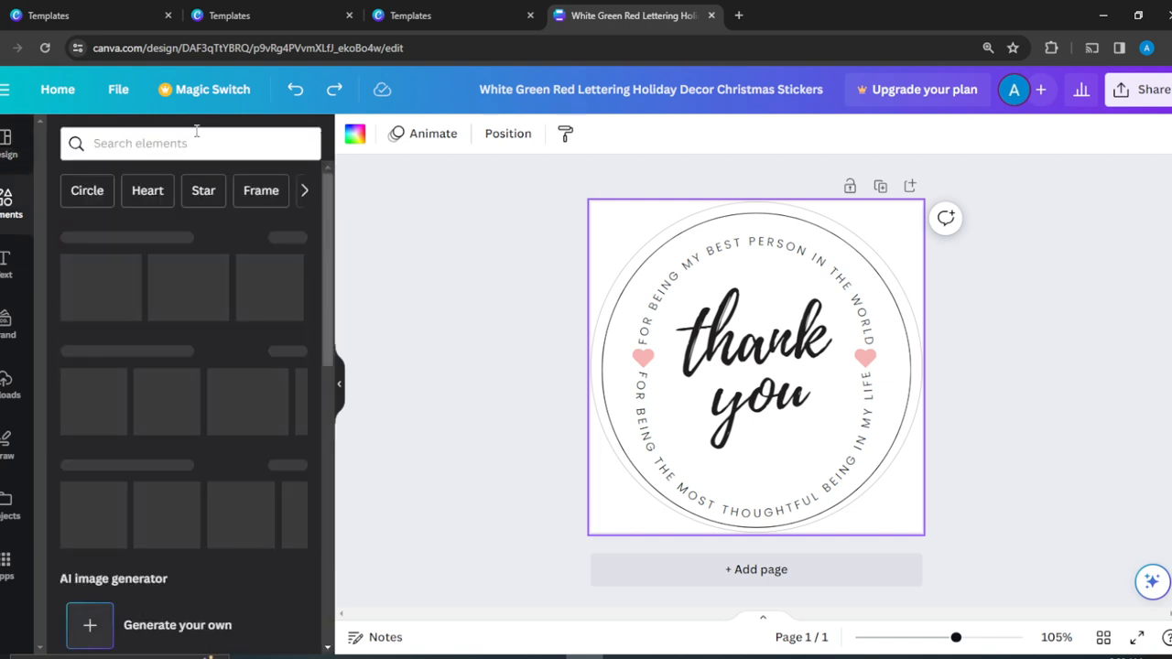
click(209, 132)
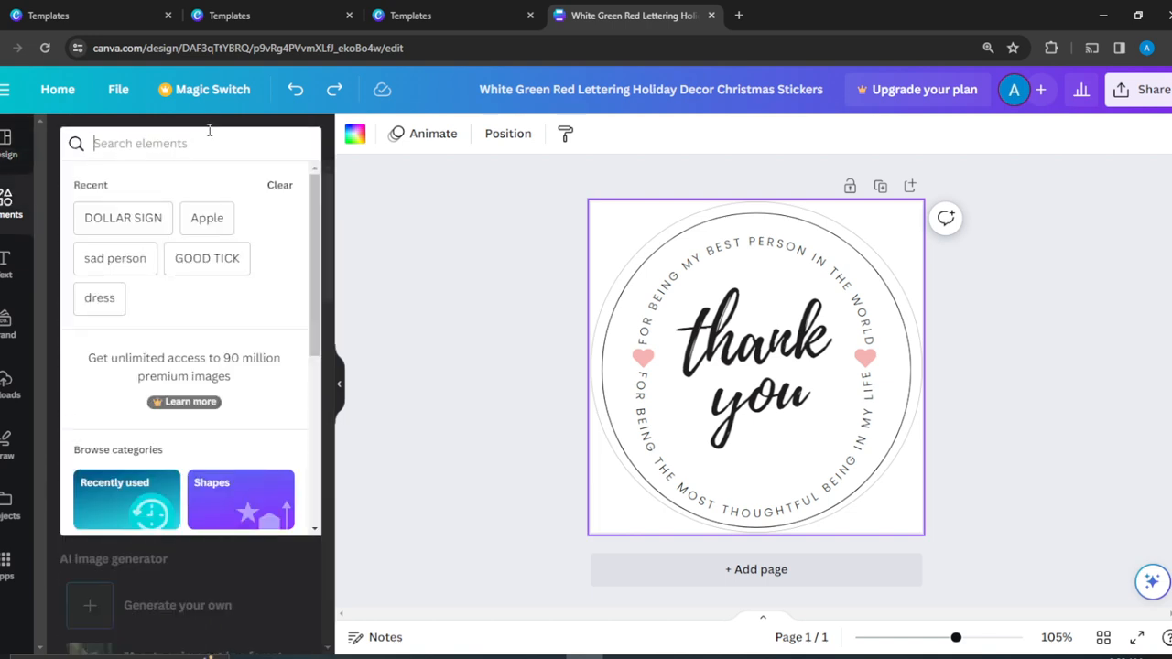
text(BLUE)
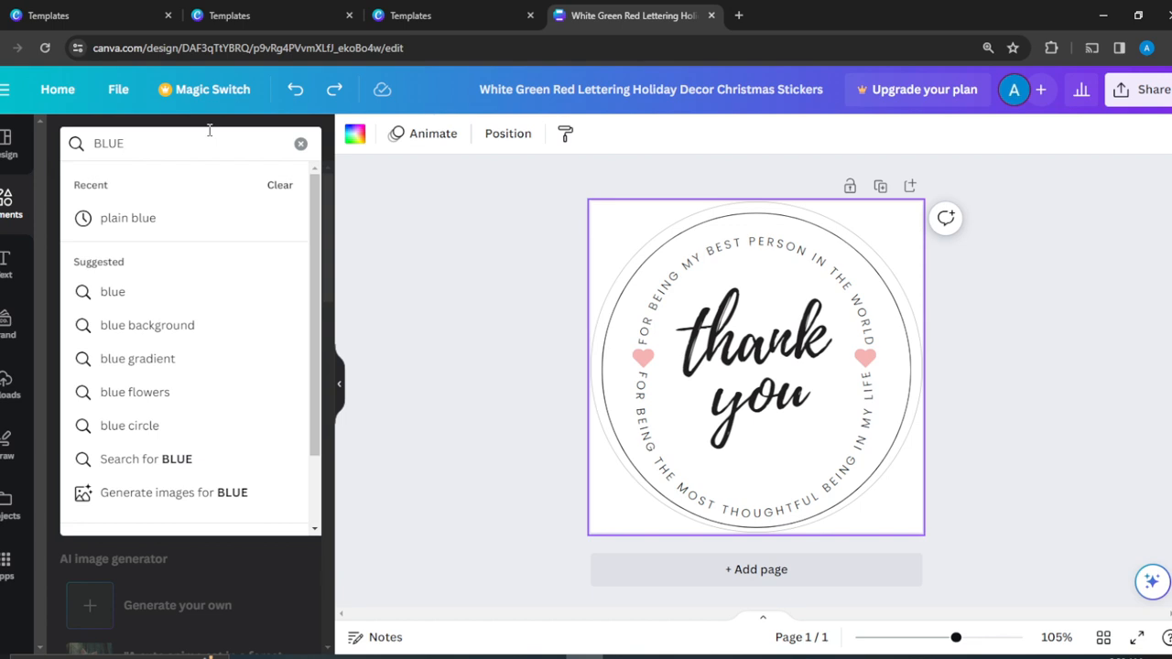
click(158, 339)
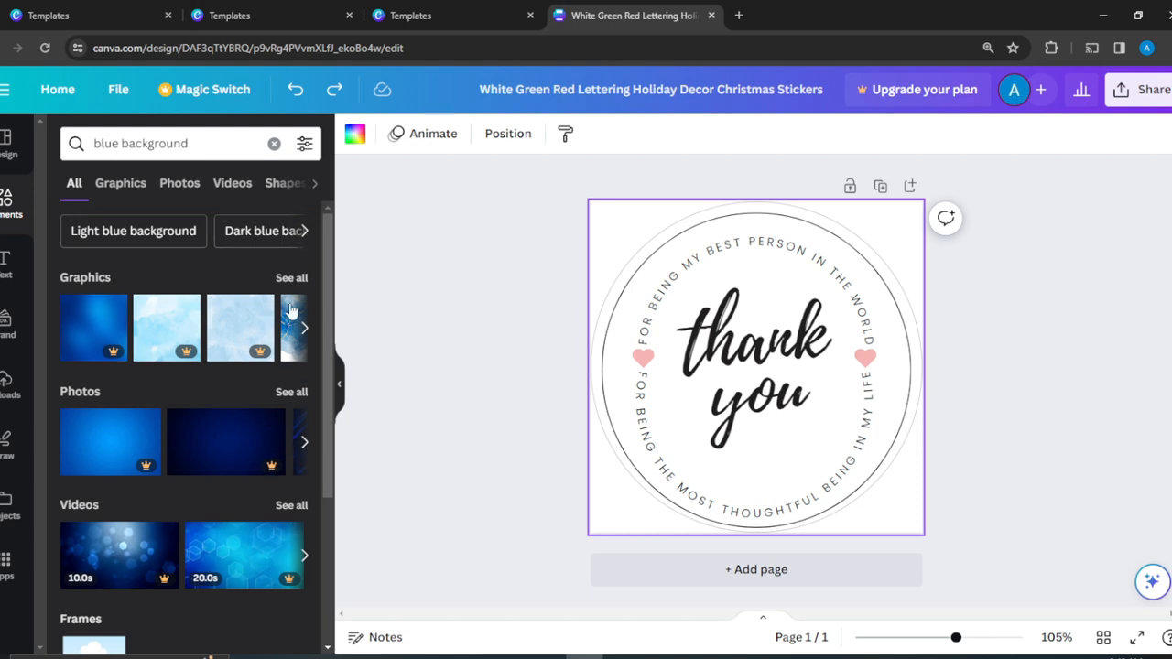
click(292, 280)
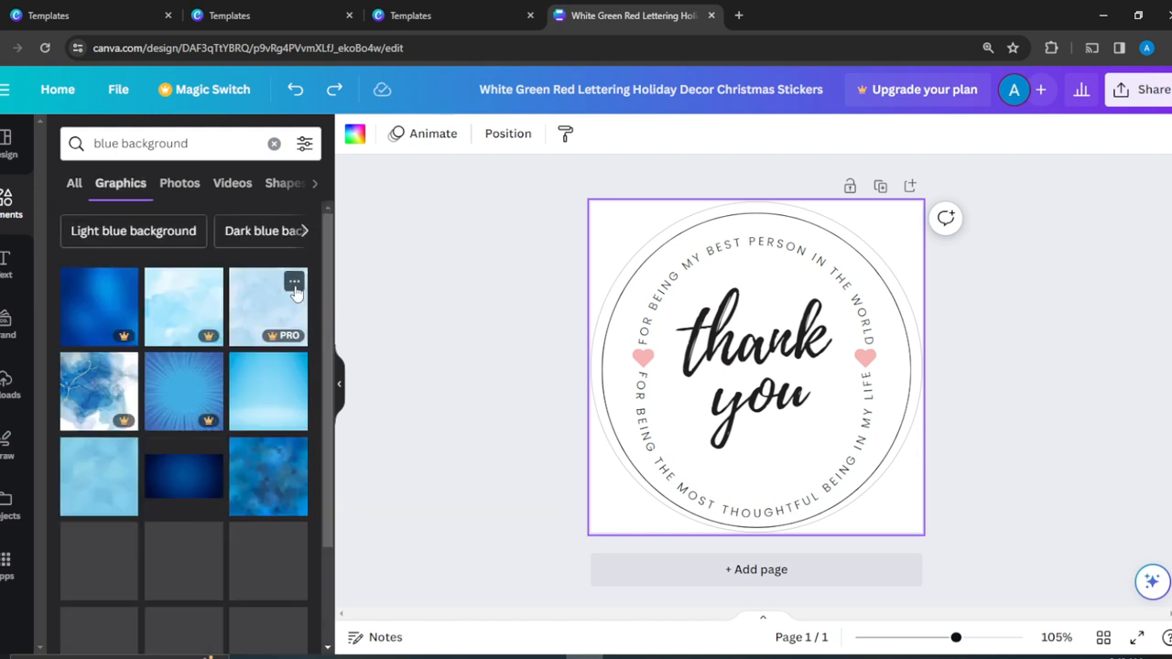
Add the bright light-blue gradient graphic to the sticker and set it as the page background
click(261, 387)
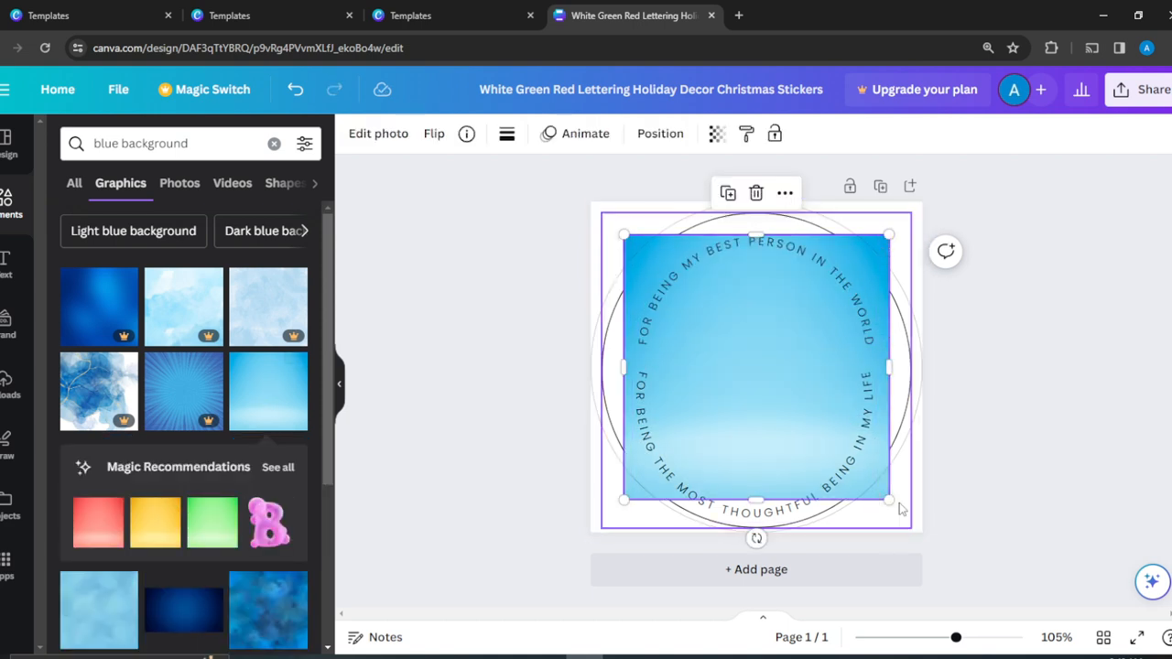
click(785, 196)
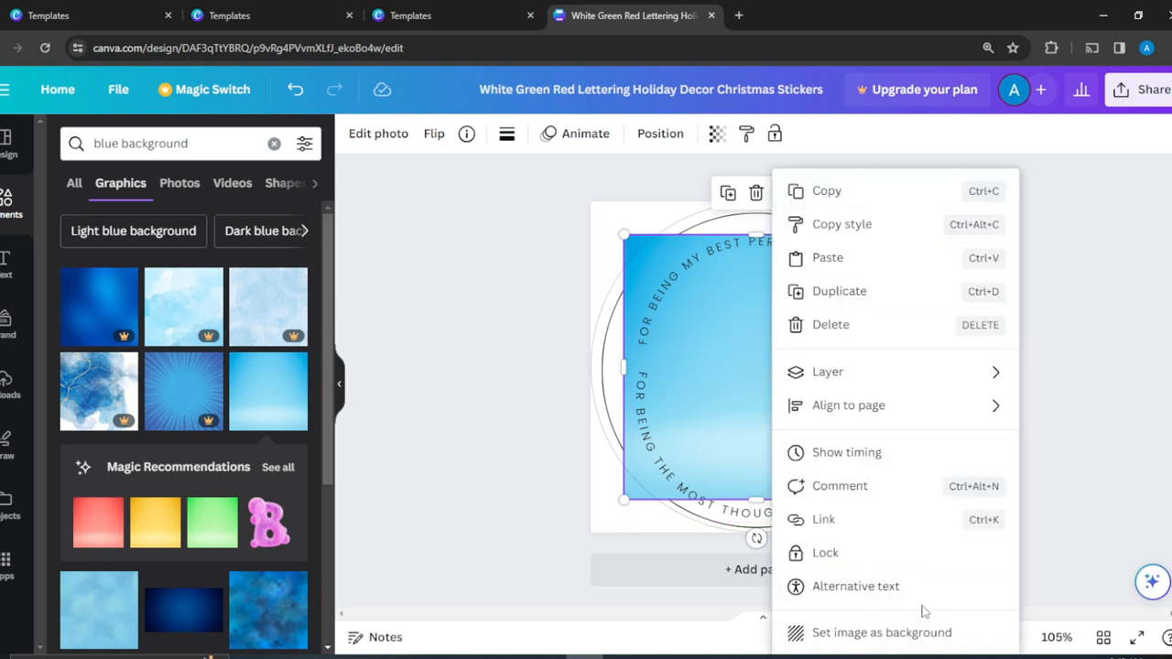
click(913, 644)
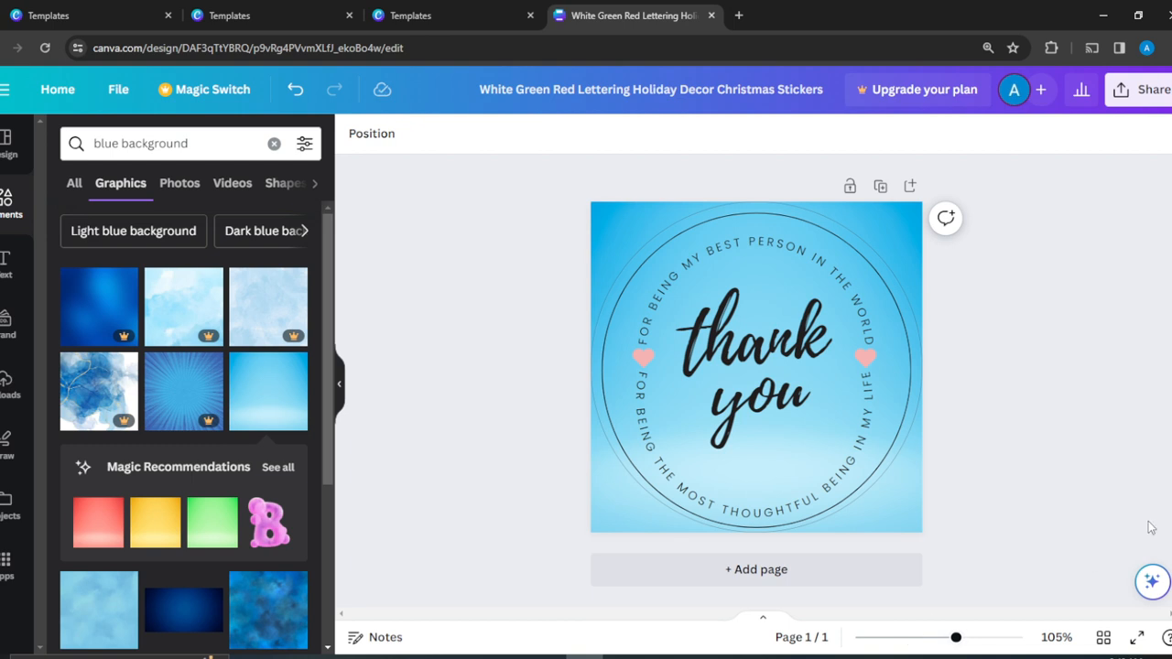
Try to widen the black circle outline beyond the page's right edge, and undo the resize
click(898, 284)
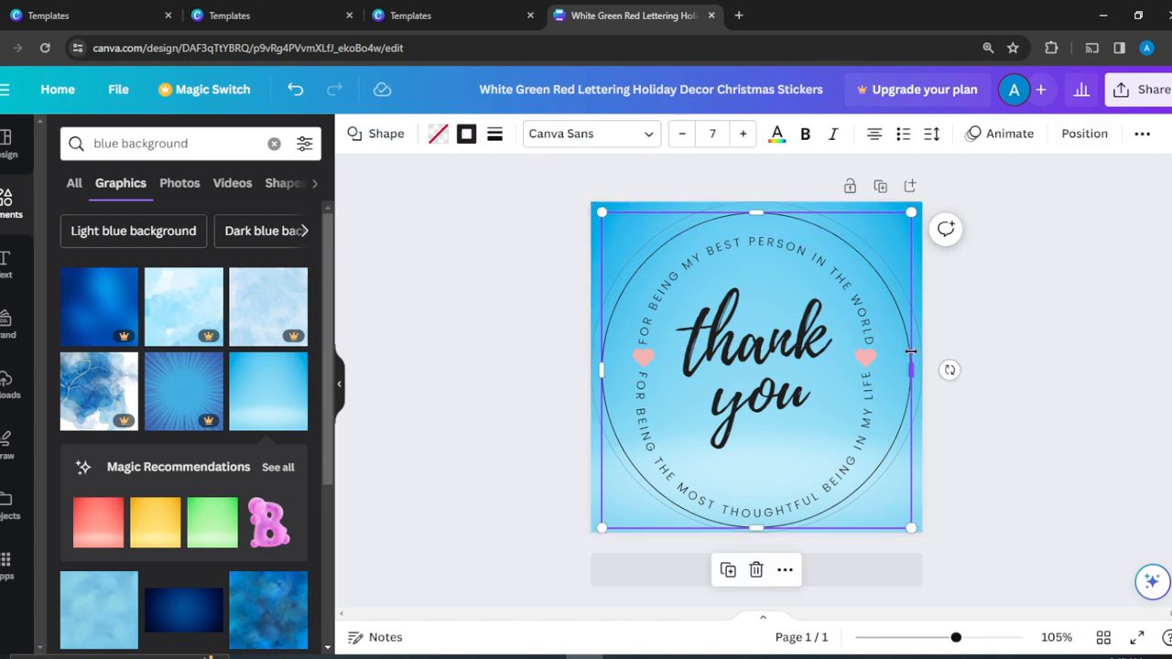
drag(911, 236, 957, 218)
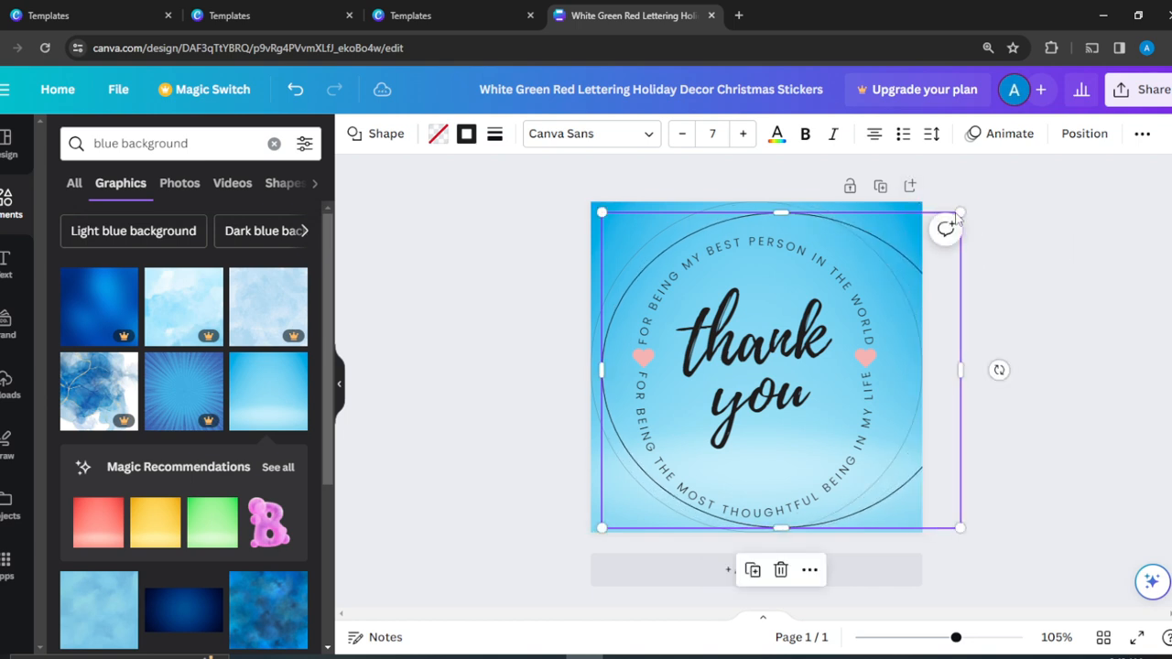
key(ctrl+z)
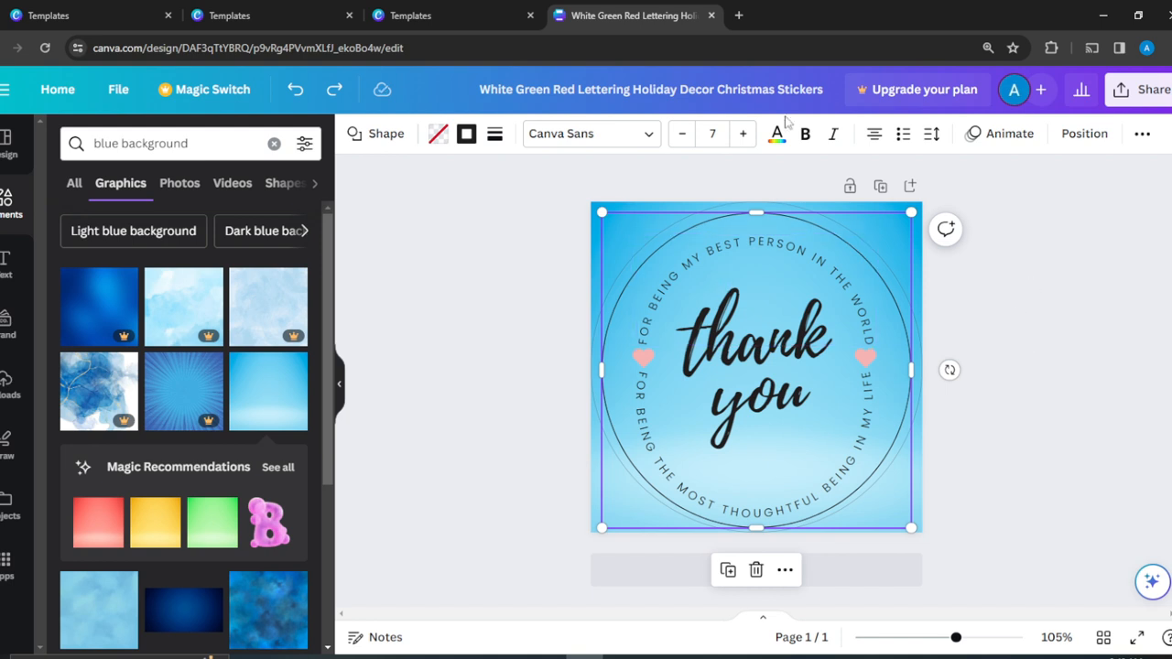
Try to move the upper curved text sideways, and undo the move
click(766, 256)
drag(767, 256, 881, 249)
key(ctrl+z)
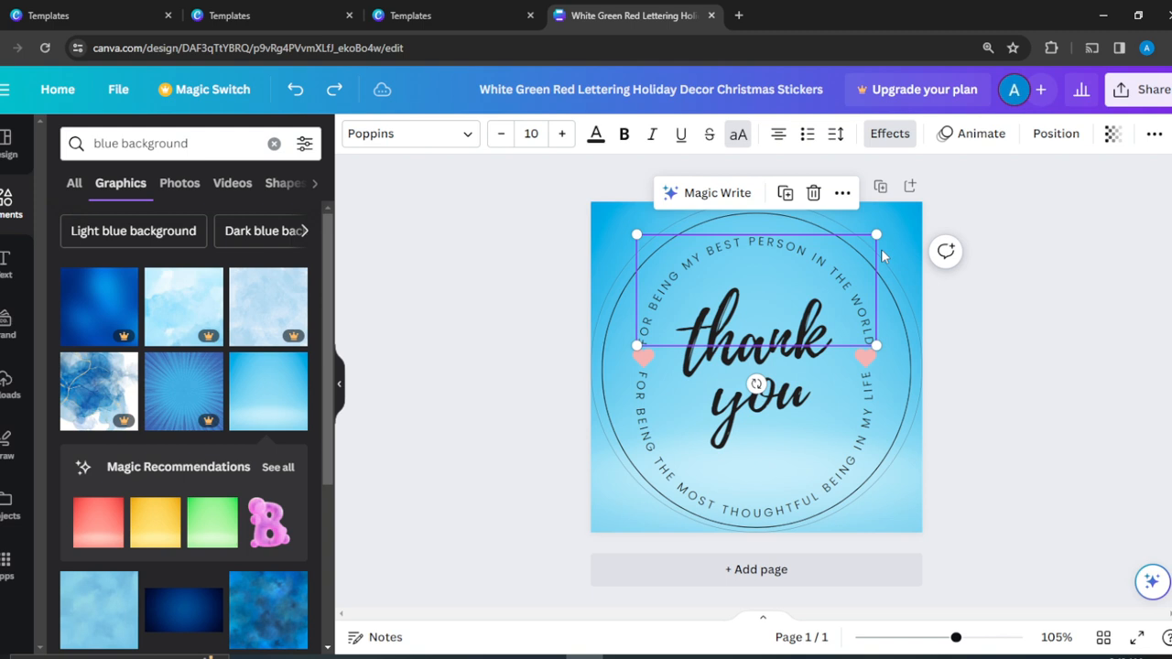
click(1101, 241)
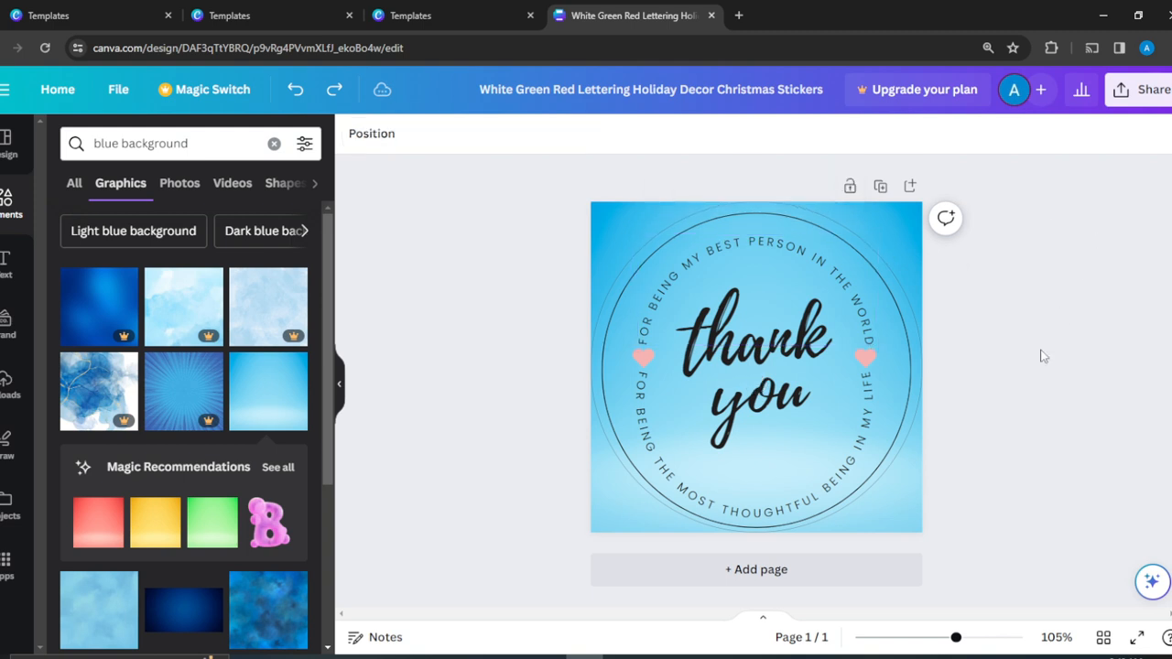
Try to shrink the black circle outline towards its lower-left corner, and undo the resize
click(915, 410)
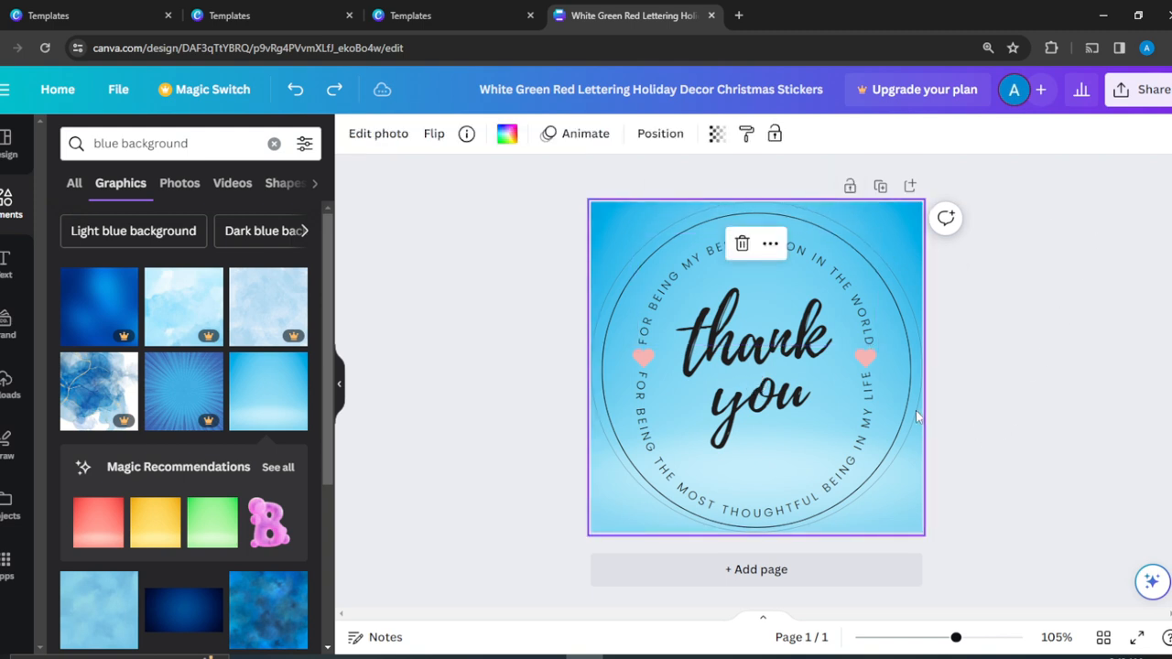
click(906, 410)
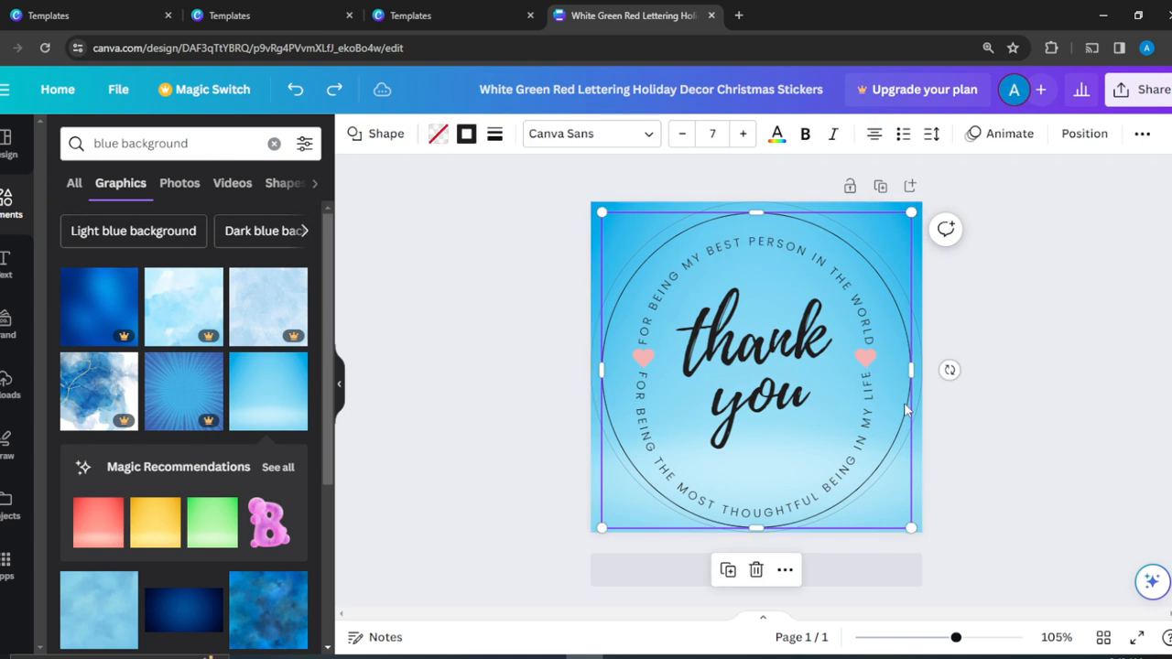
drag(911, 213, 870, 308)
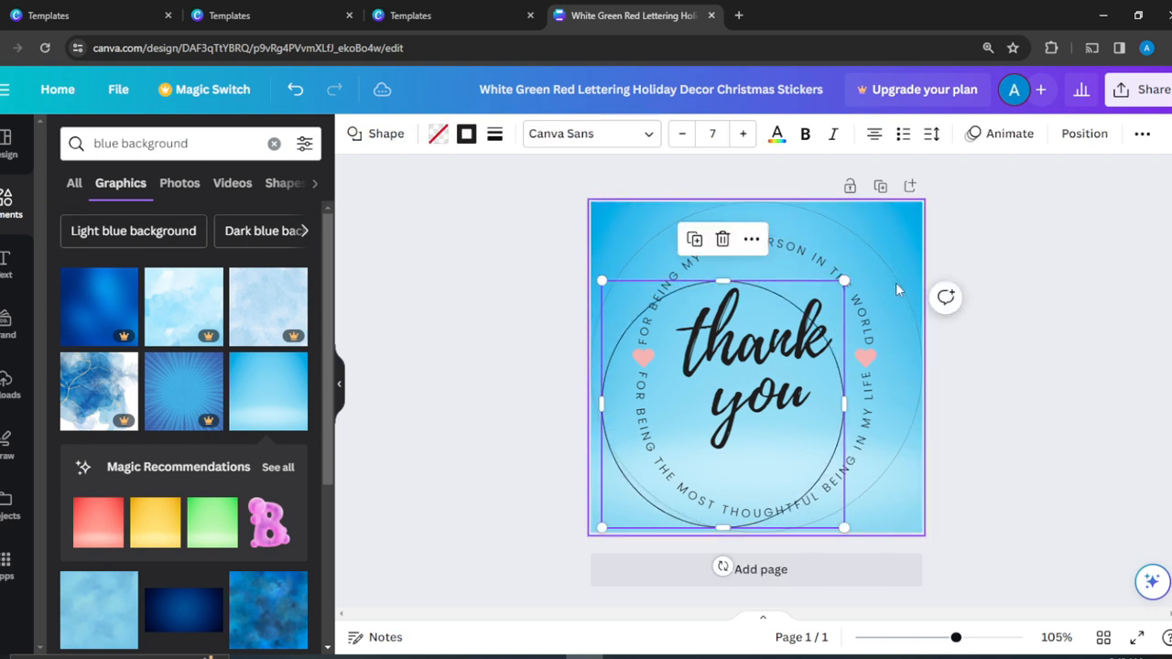
double_click(896, 283)
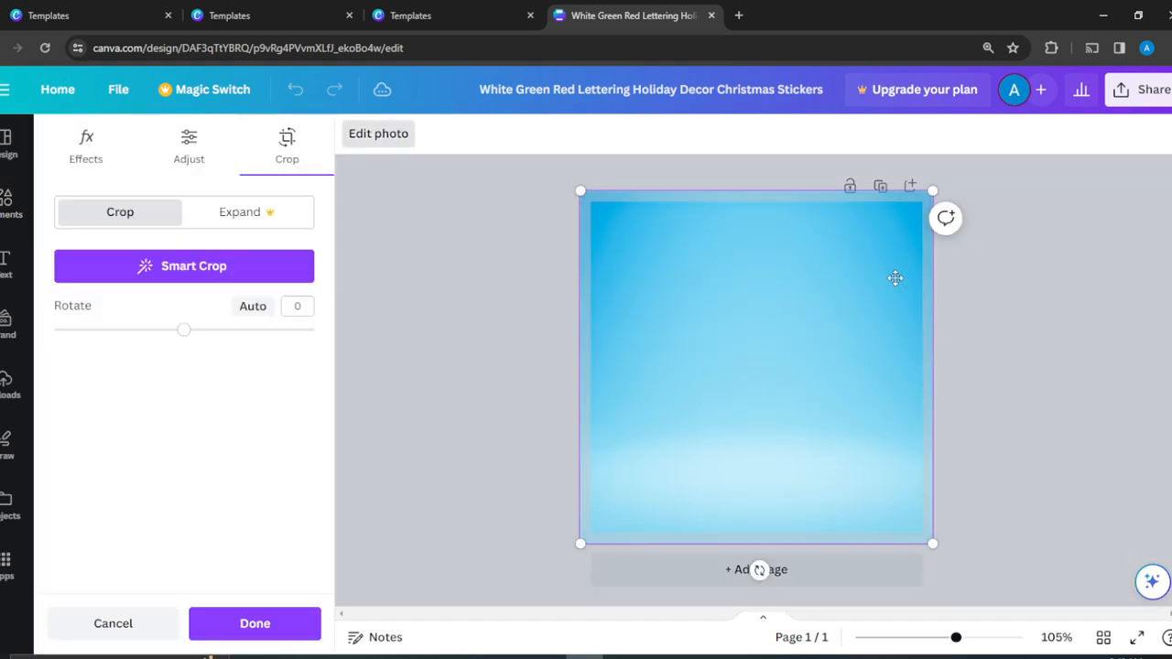
click(1041, 260)
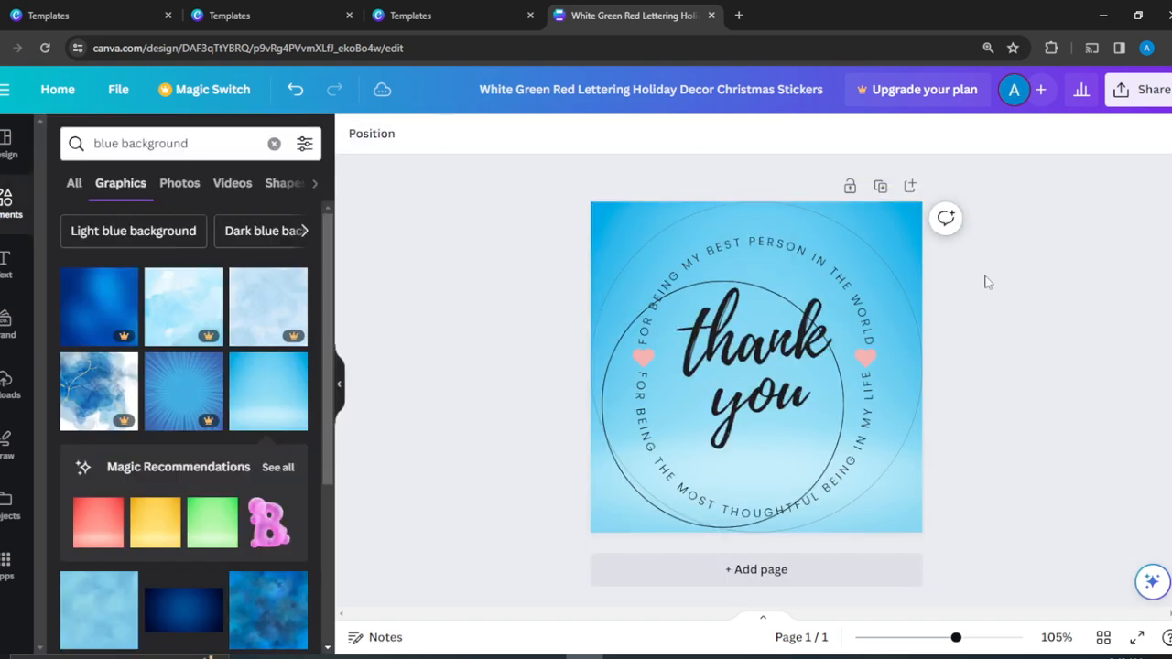
click(892, 272)
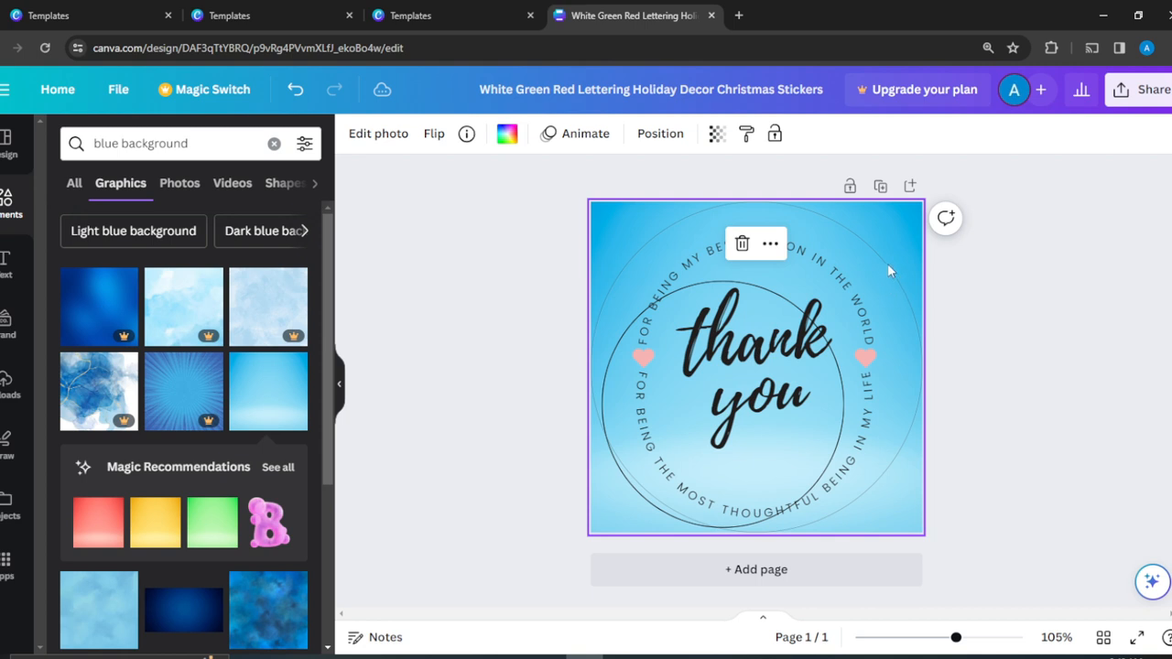
key(ctrl+z)
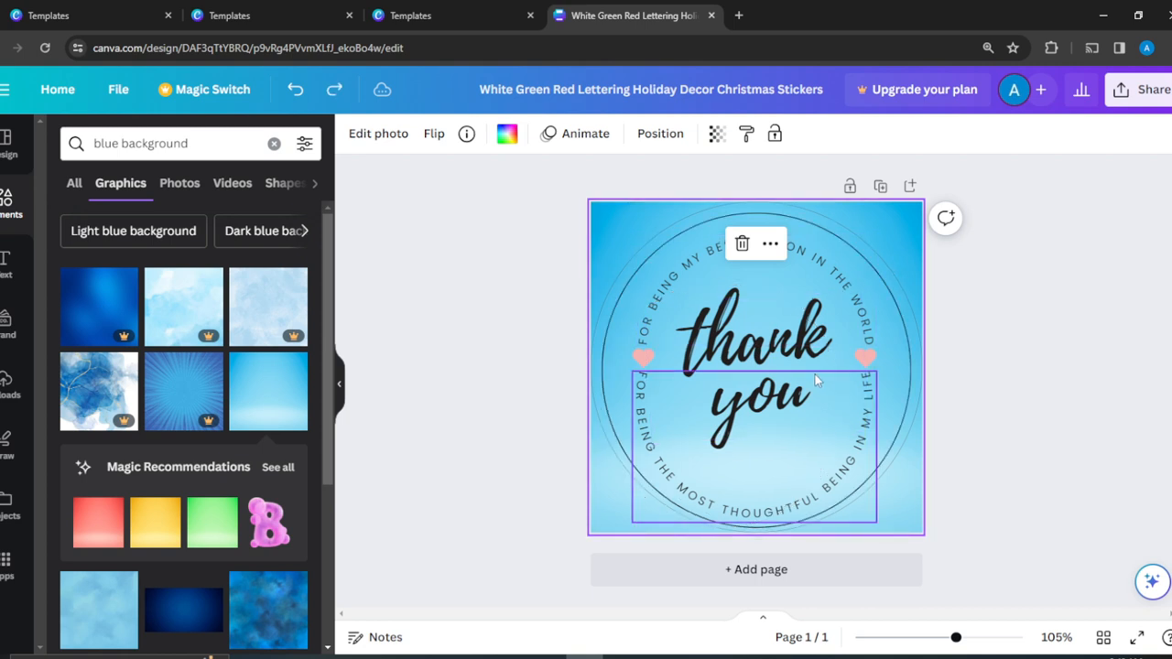
click(1115, 354)
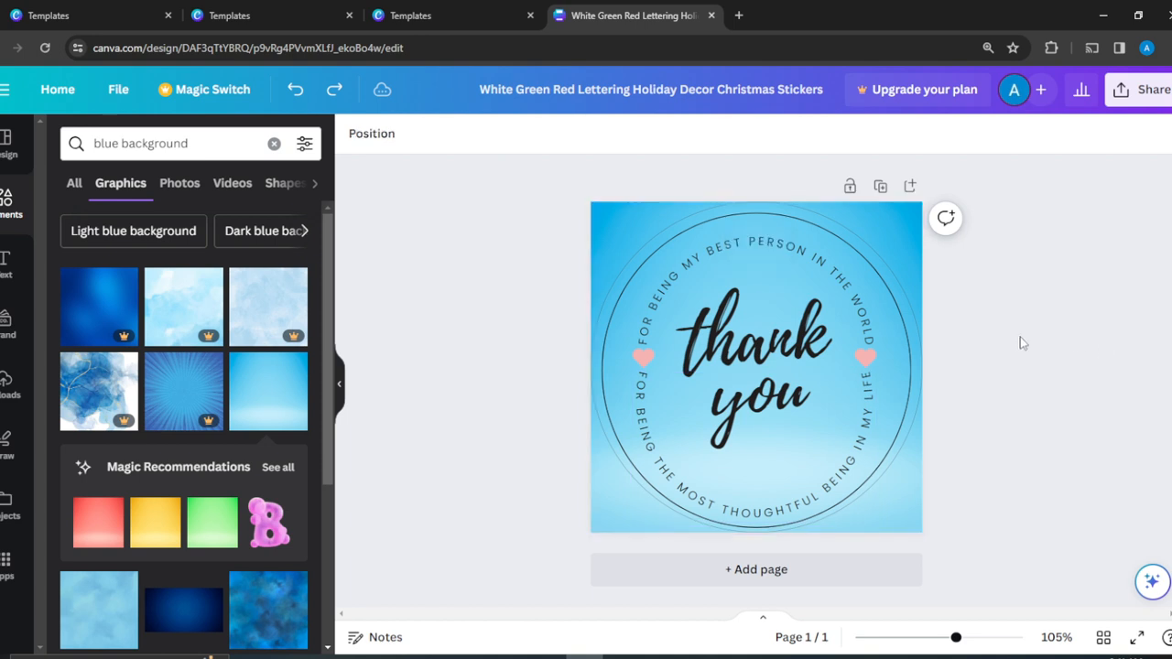
Replace the central "thank you" lettering with "I LOVE YOU"
double_click(768, 355)
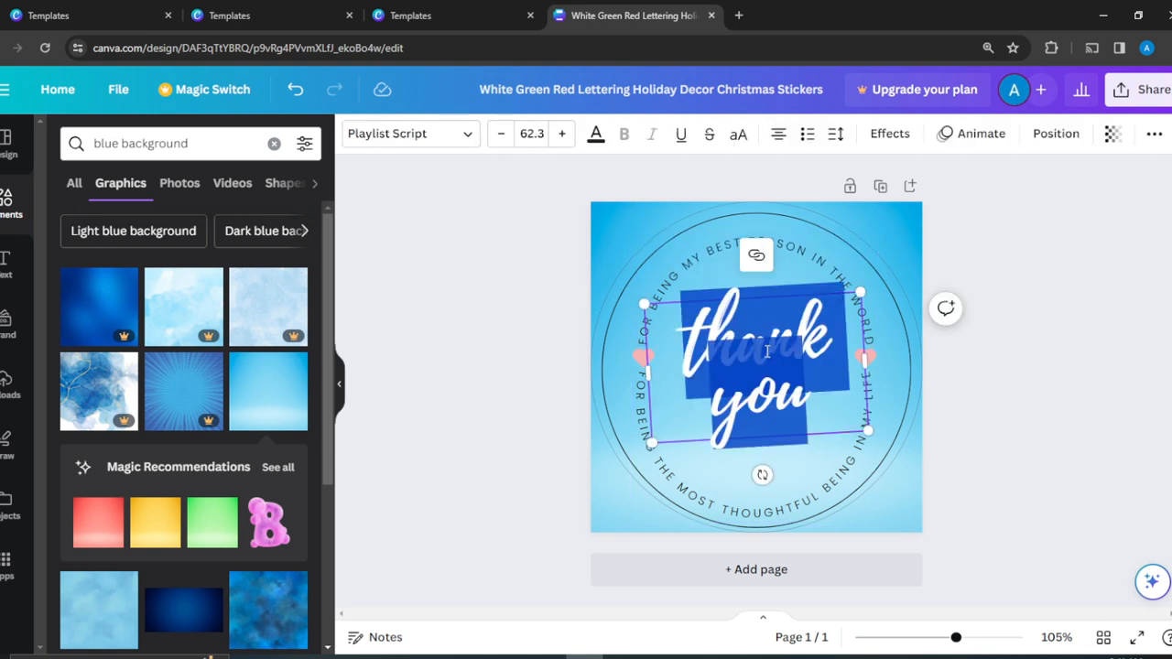
text(I LOVE)
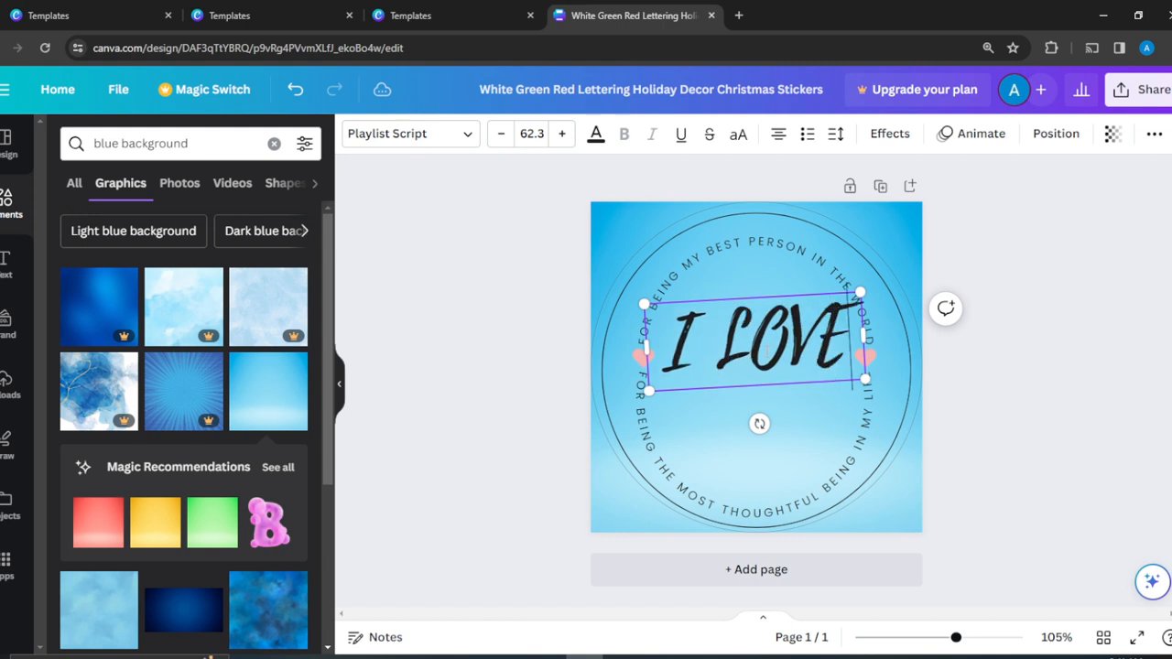
text( YOU)
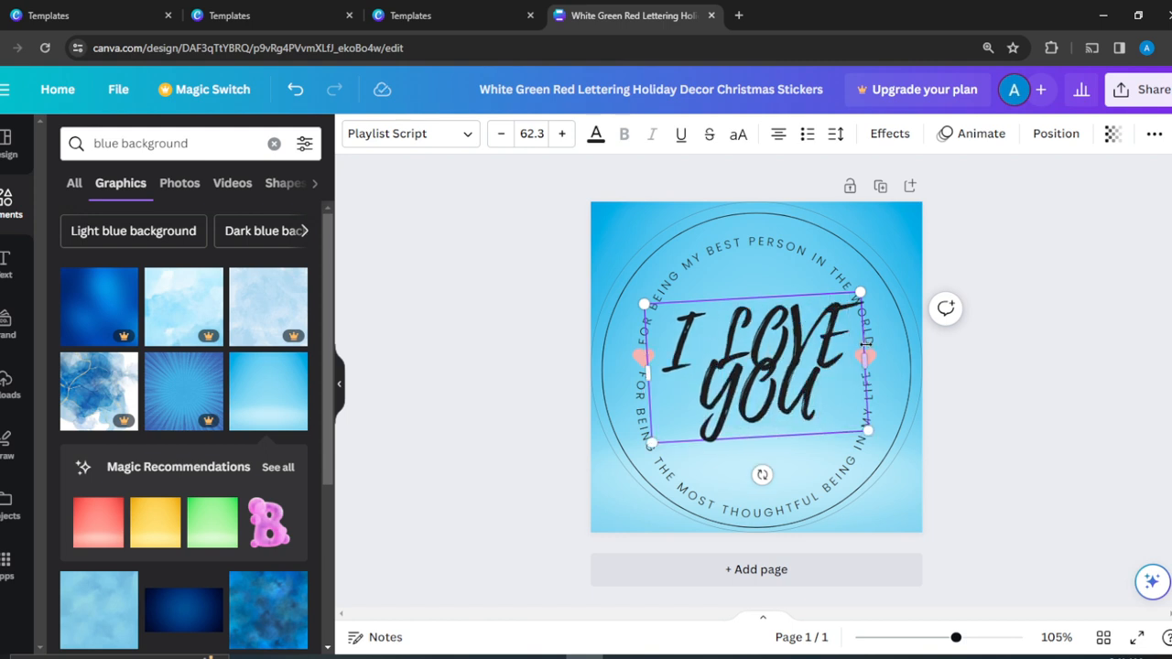
click(973, 272)
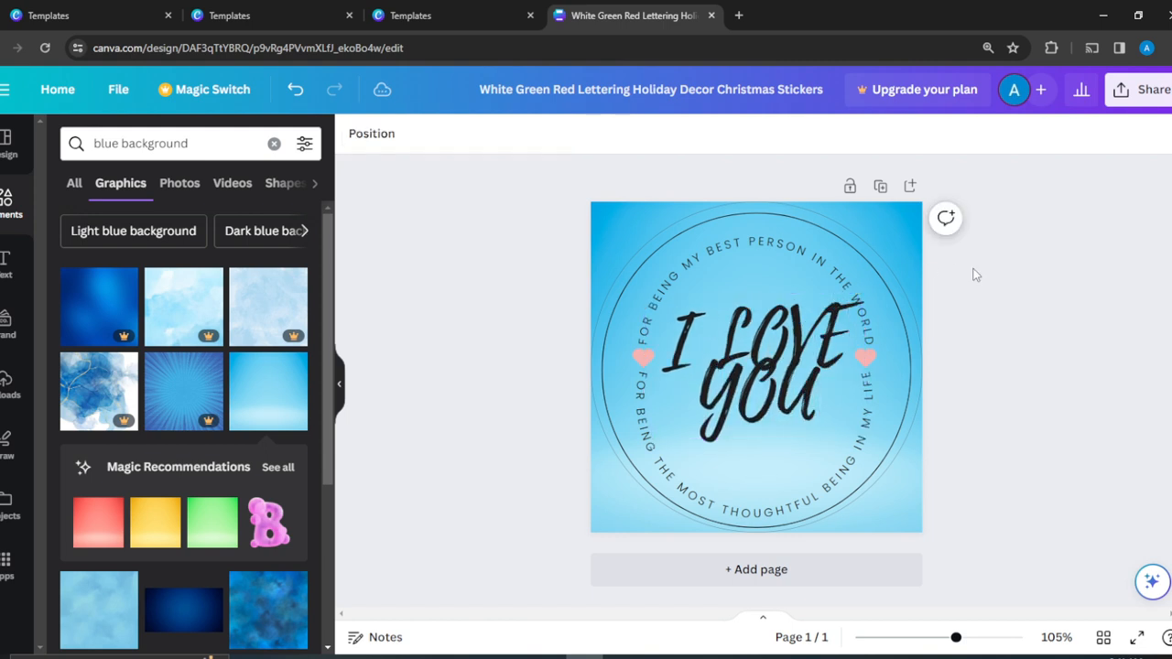
Move the "I LOVE YOU" lettering slightly left and down inside the circle
click(749, 360)
drag(748, 360, 737, 359)
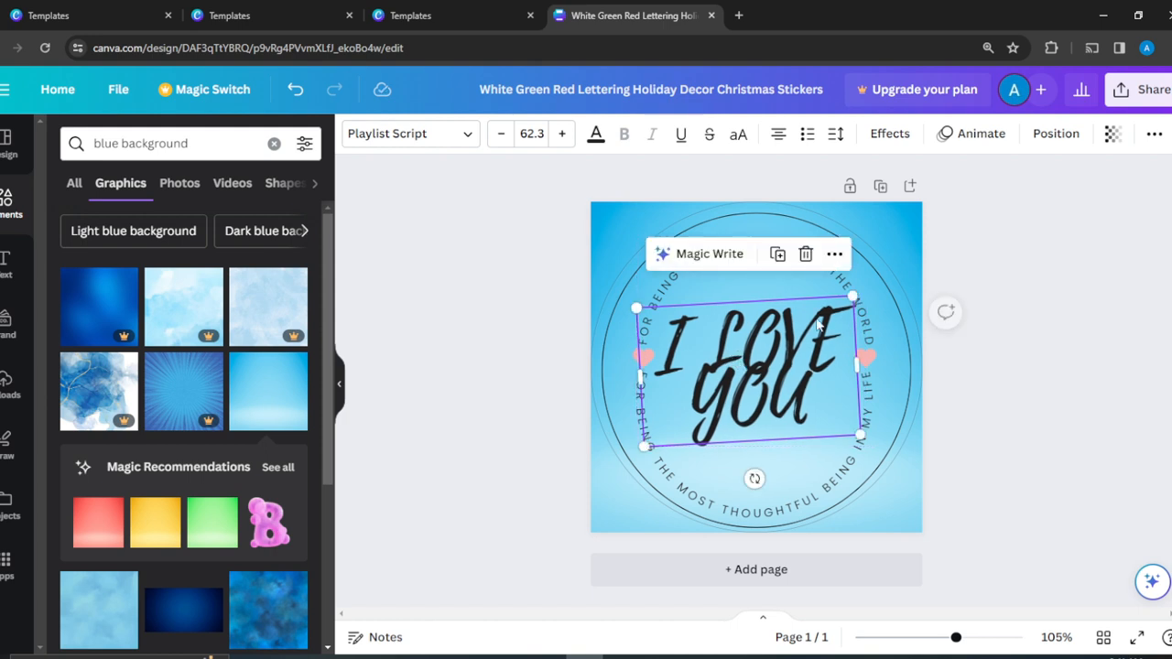
click(1040, 254)
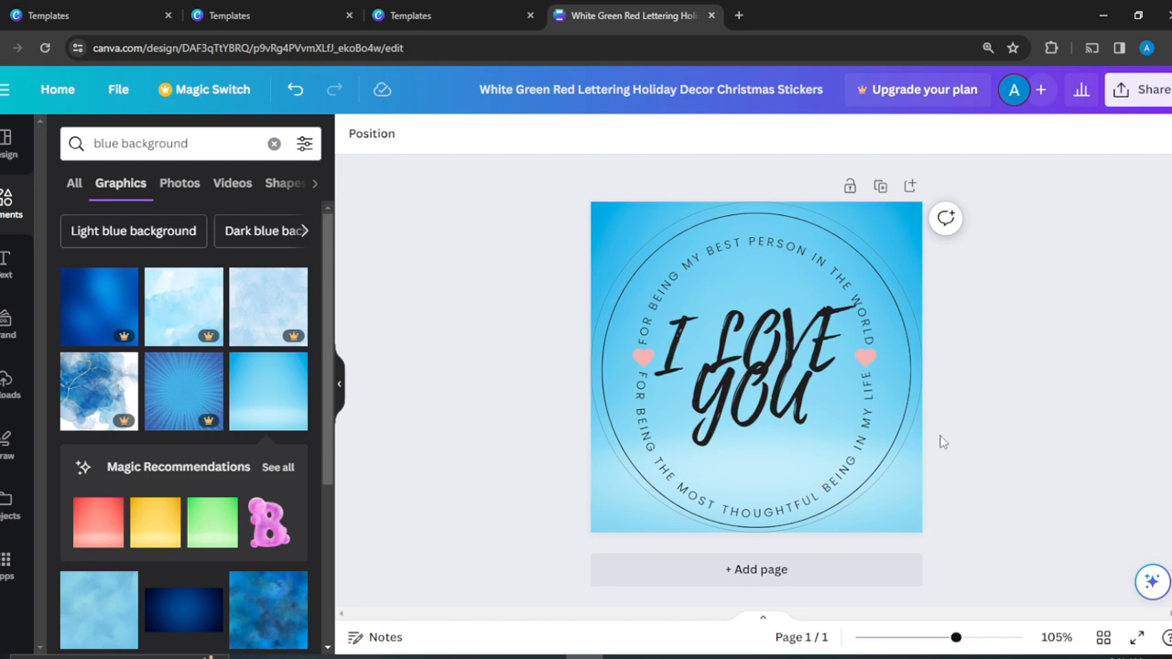
click(829, 365)
drag(828, 365, 815, 369)
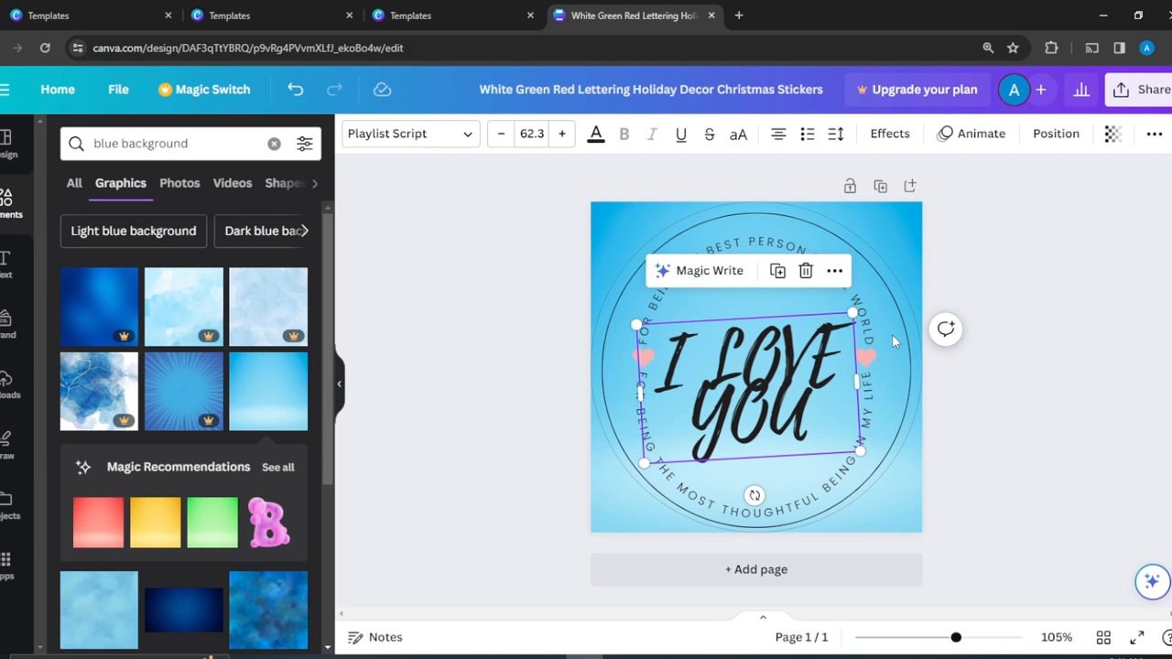
click(1143, 262)
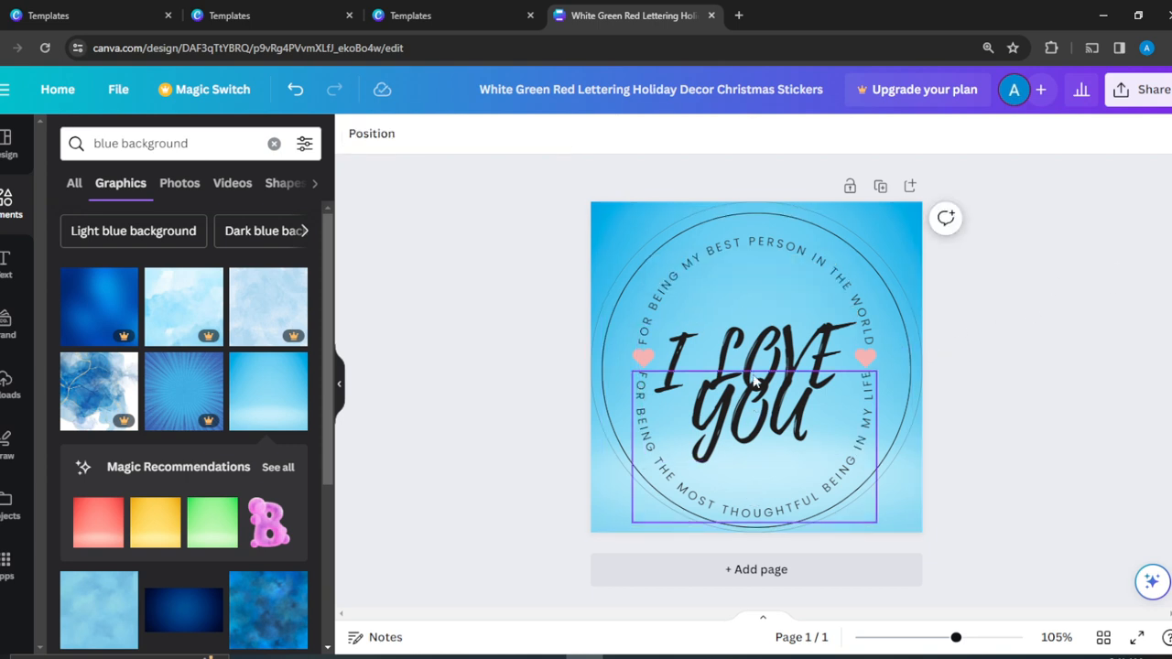
Try to shift the lower curved text slightly upward, and undo the move
drag(757, 381, 753, 359)
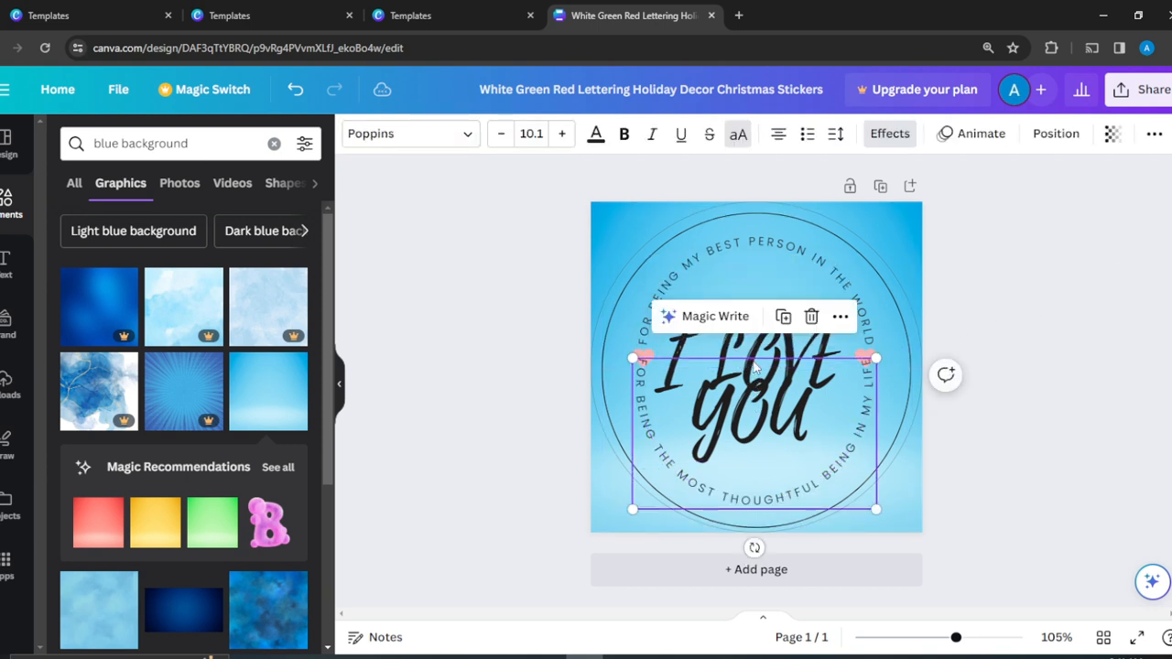
key(ctrl+z)
click(1095, 227)
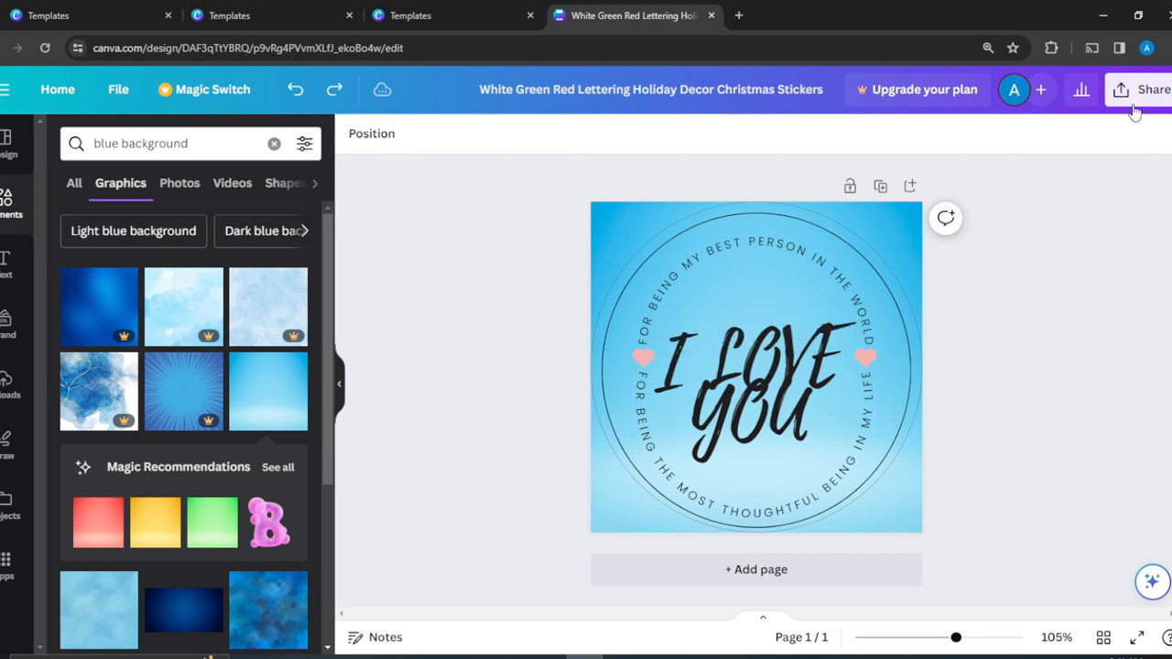
View the design's sharing and download options, and close them again
click(1142, 97)
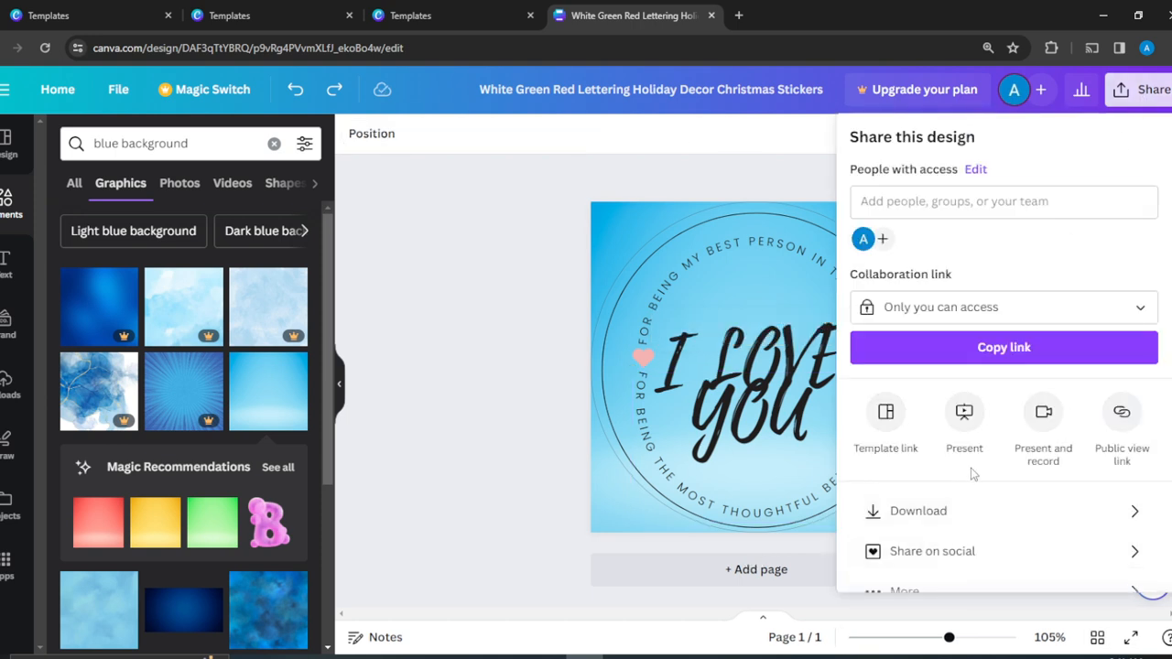
click(490, 348)
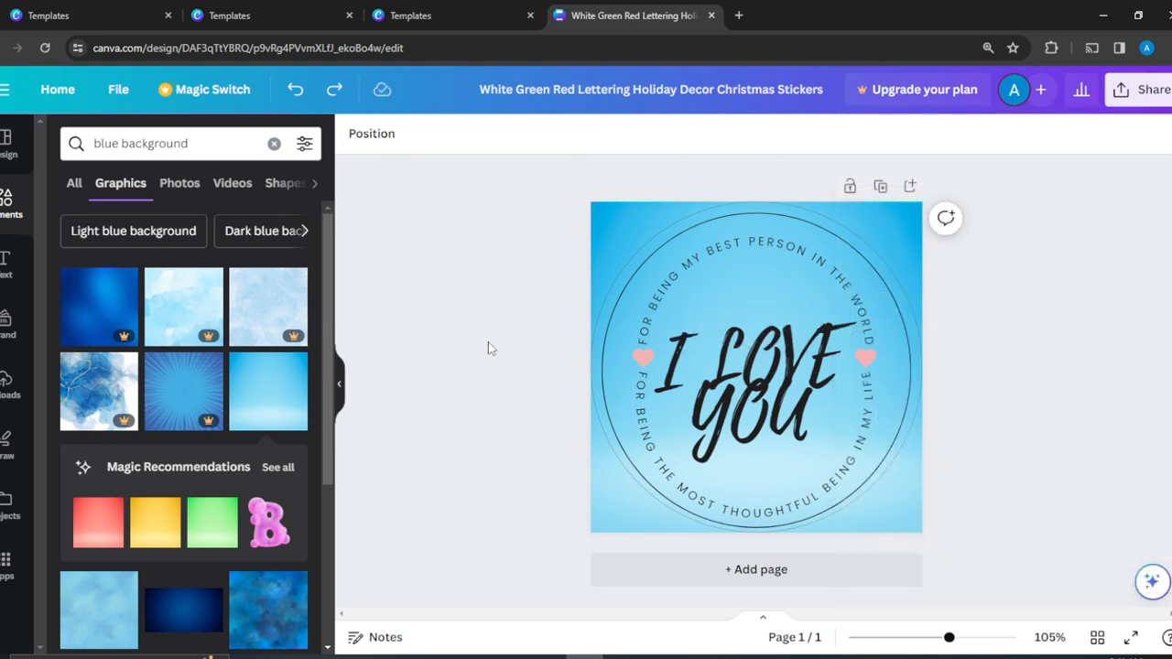